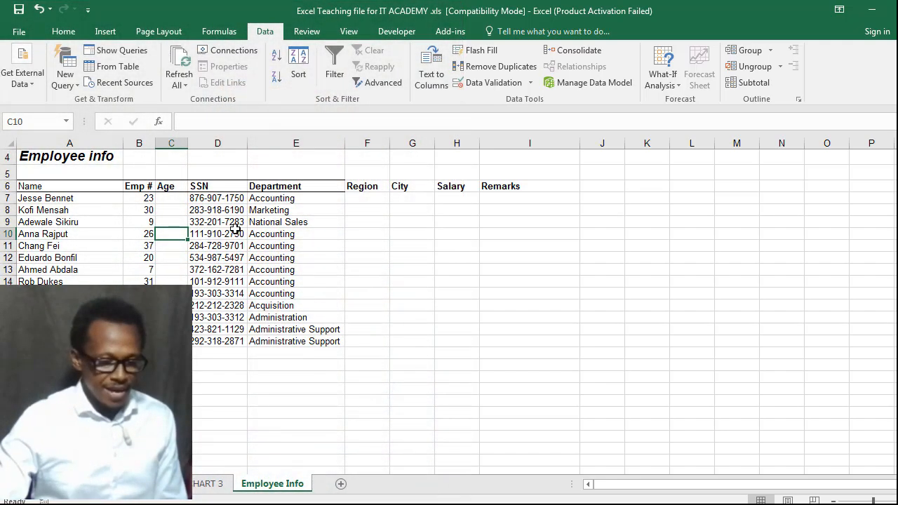
Examine the employee table's title, its header cells, and the Name and SSN columns
{"action": "left_click", "coordinate": [32, 158]}
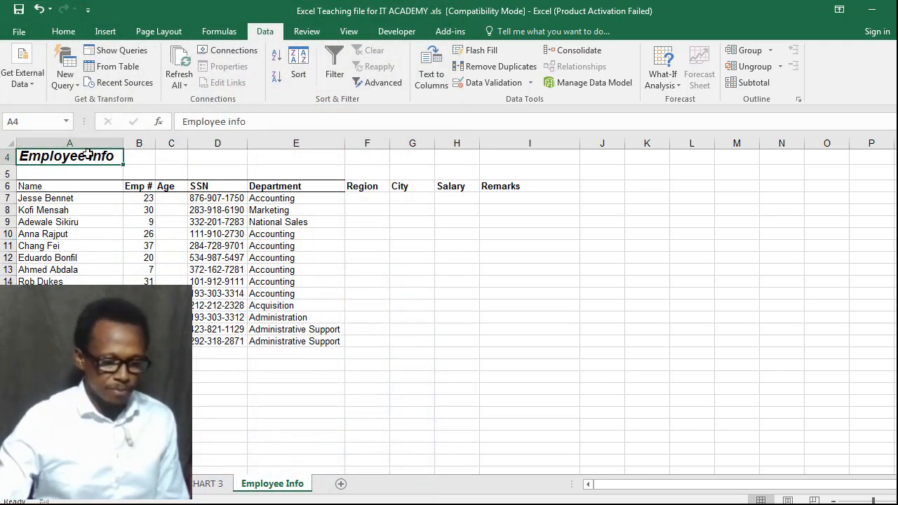
{"action": "left_click_drag", "start_coordinate": [57, 189], "coordinate": [57, 293]}
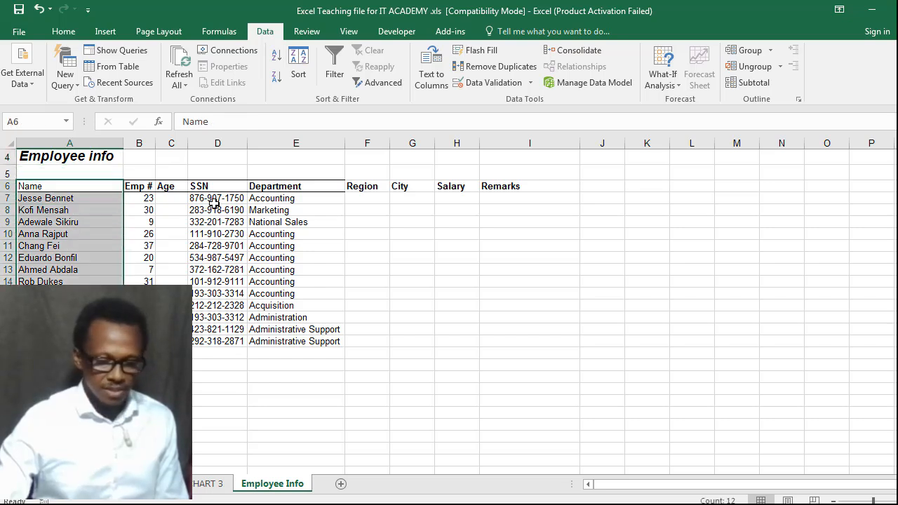
{"action": "left_click_drag", "start_coordinate": [214, 200], "coordinate": [209, 304]}
{"action": "left_click", "coordinate": [44, 188]}
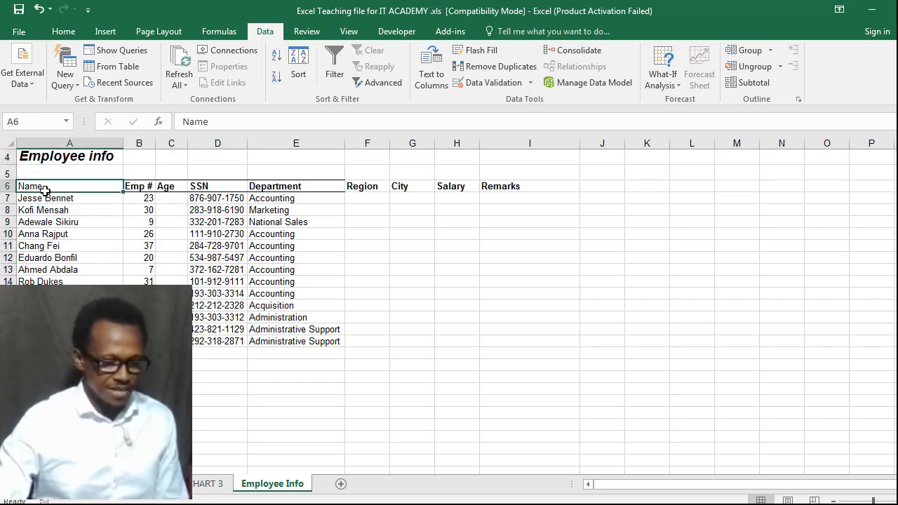
{"action": "left_click", "coordinate": [138, 189]}
{"action": "left_click", "coordinate": [242, 198]}
{"action": "left_click", "coordinate": [381, 189]}
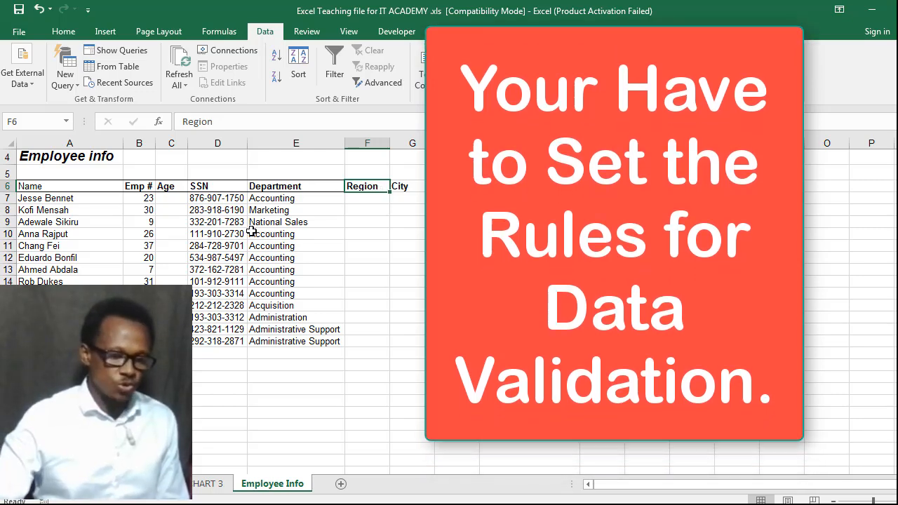
Enter 10 as a test age for the Marketing employee in cell C8 and clear the entry again
{"action": "left_click", "coordinate": [167, 198]}
{"action": "left_click_drag", "start_coordinate": [167, 197], "coordinate": [166, 343]}
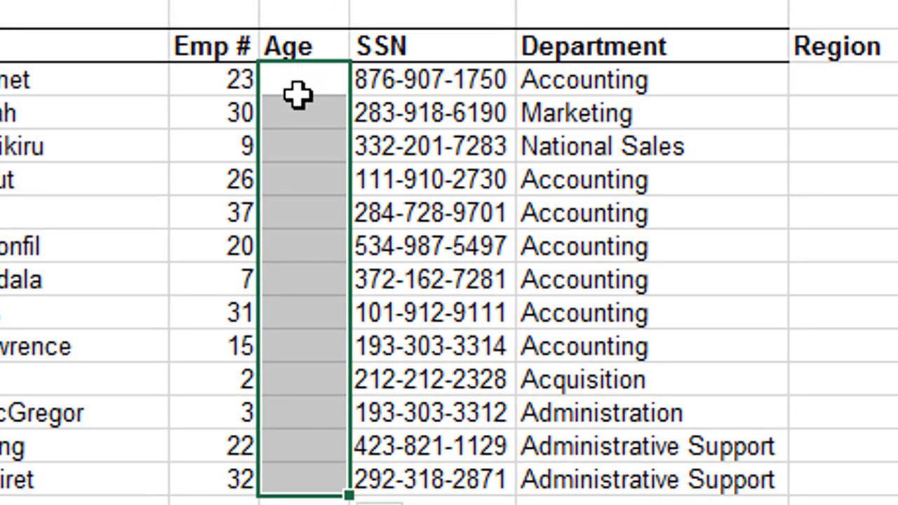
{"action": "left_click", "coordinate": [168, 202]}
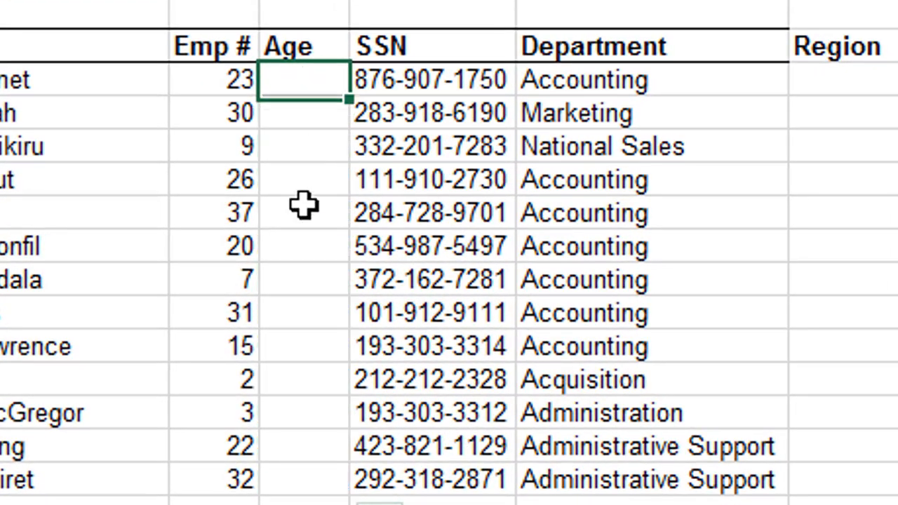
{"action": "left_click_drag", "start_coordinate": [303, 205], "coordinate": [312, 470]}
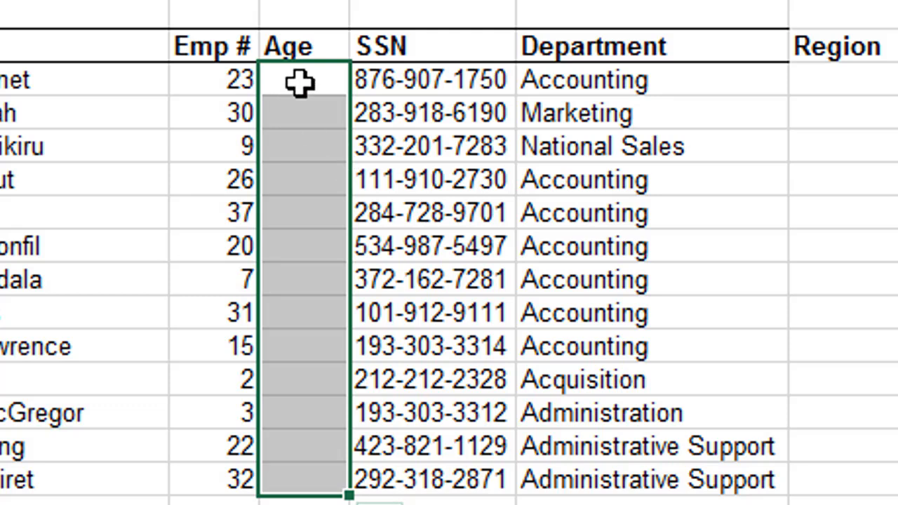
{"action": "key", "text": "Down"}
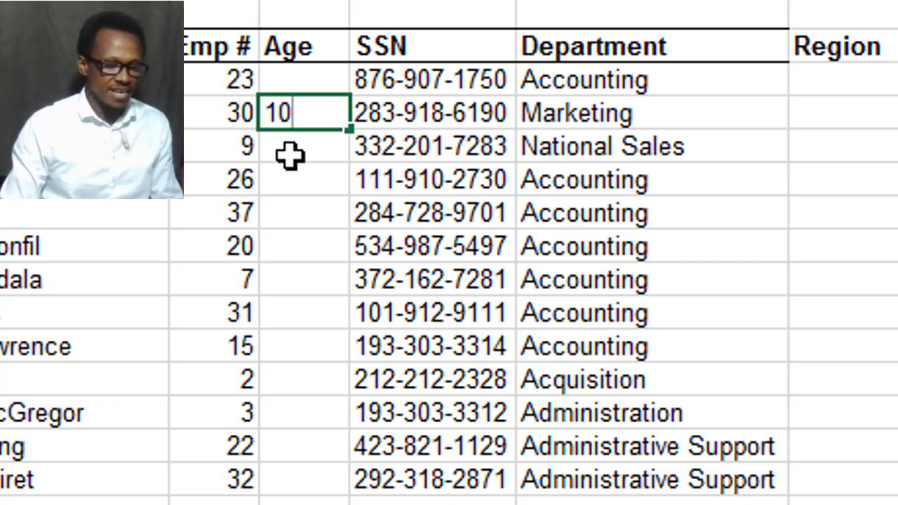
{"action": "key", "text": "Return"}
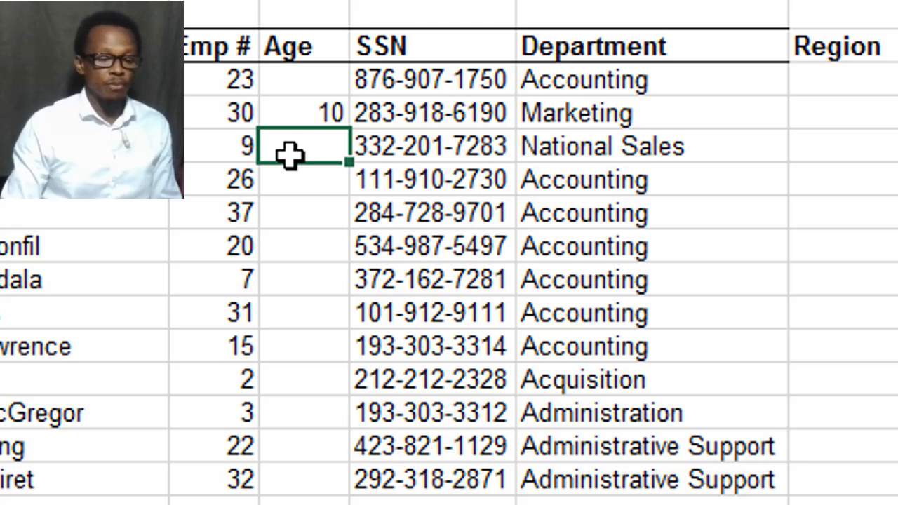
{"action": "key", "text": "Down"}
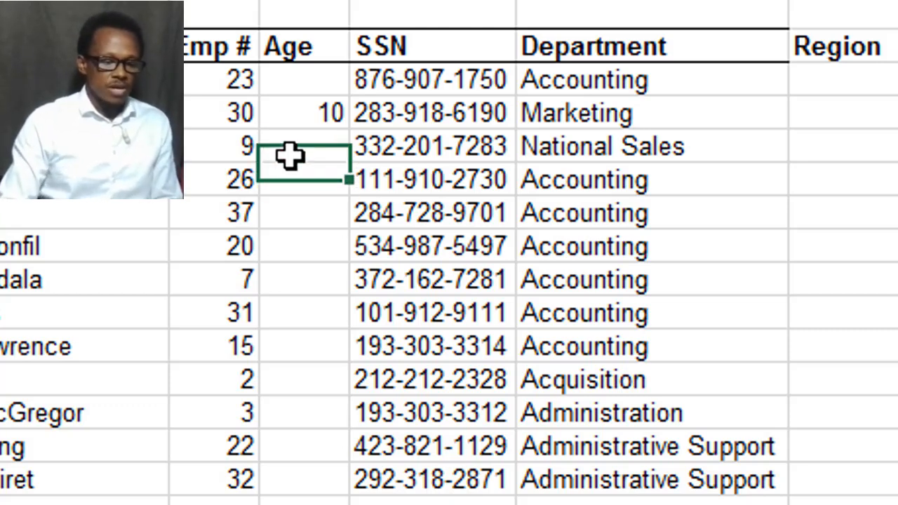
{"action": "key", "text": "Up"}
{"action": "key", "text": "Up"}
{"action": "key", "text": "Up"}
{"action": "key", "text": "Down"}
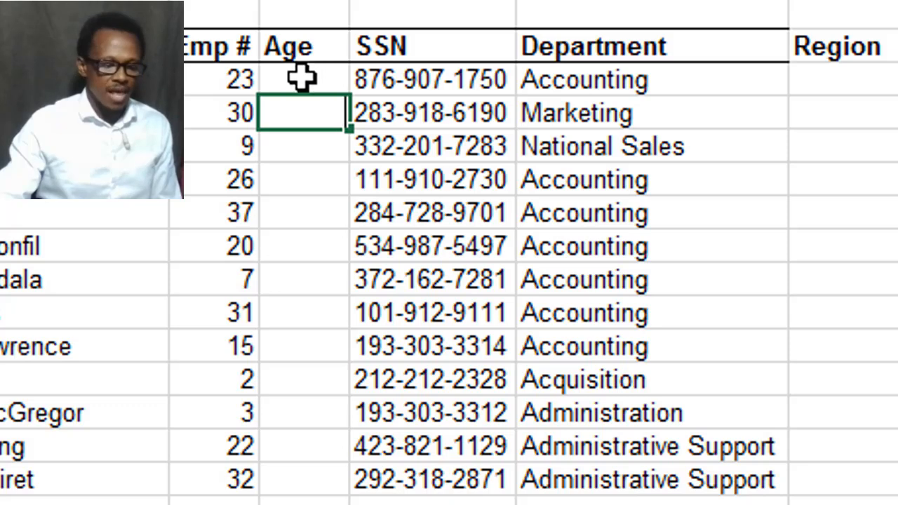
Start a data validation rule for all the employees' Age cells, C7 to C19, that allows only whole numbers
{"action": "left_click_drag", "start_coordinate": [302, 79], "coordinate": [300, 477]}
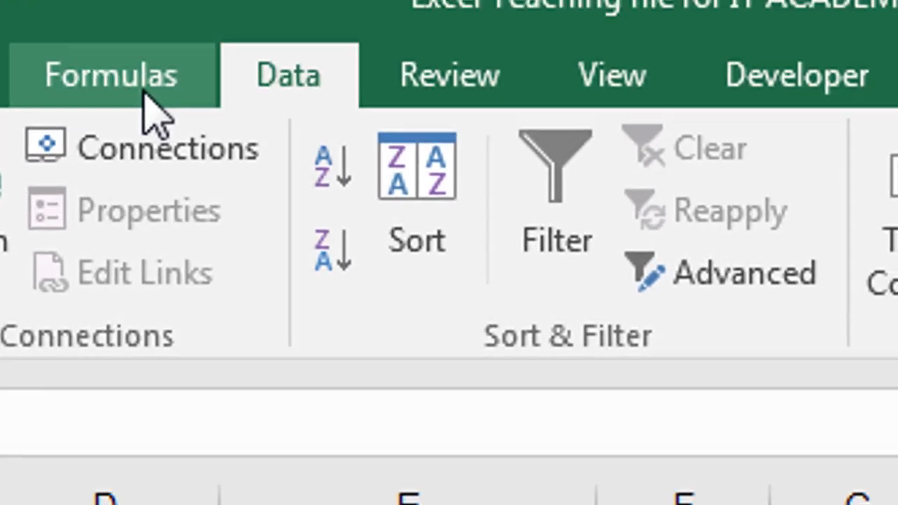
{"action": "left_click", "coordinate": [143, 91]}
{"action": "left_click", "coordinate": [238, 132]}
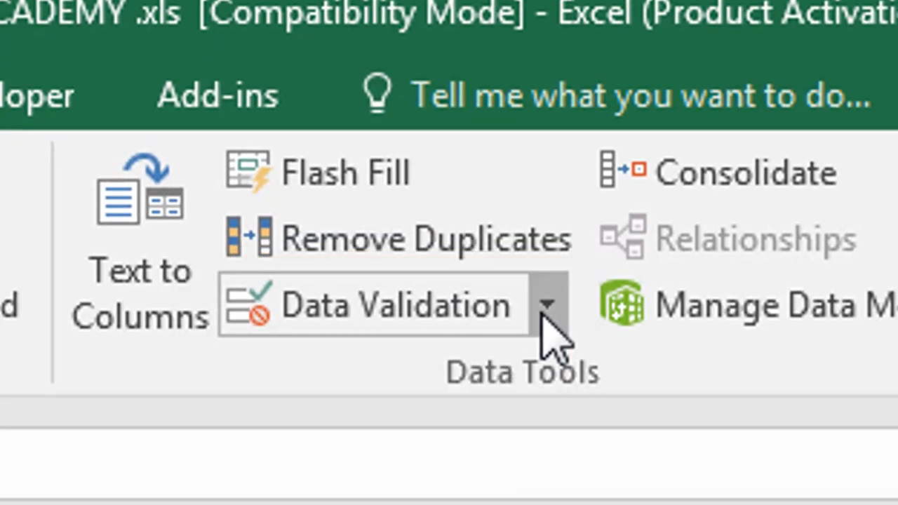
{"action": "left_click", "coordinate": [531, 338]}
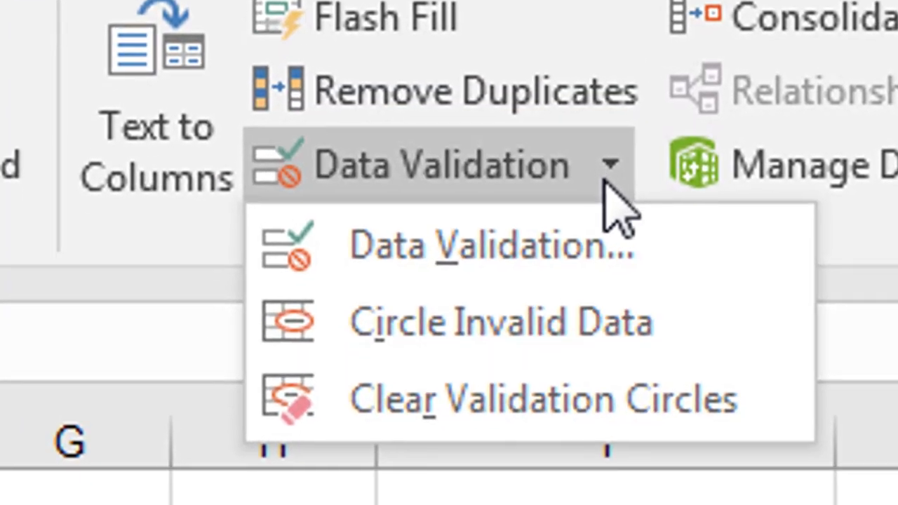
{"action": "left_click", "coordinate": [525, 258]}
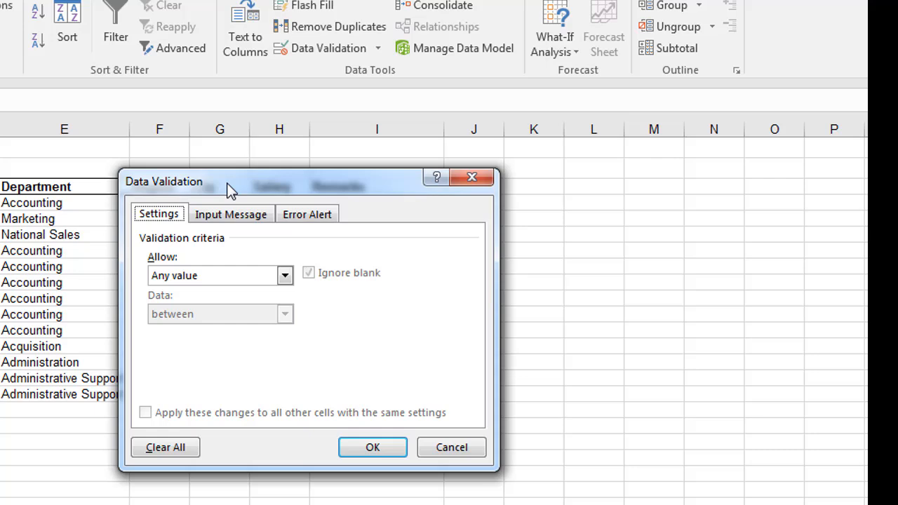
{"action": "mouse_move", "coordinate": [231, 189]}
{"action": "left_mouse_down"}
{"action": "mouse_move", "coordinate": [254, 126]}
{"action": "mouse_move", "coordinate": [242, 161]}
{"action": "mouse_move", "coordinate": [257, 144]}
{"action": "left_mouse_up"}
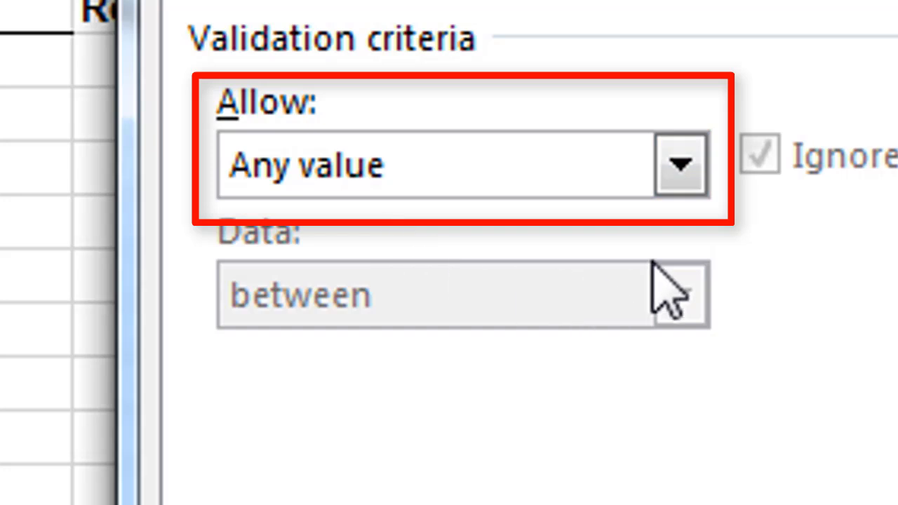
{"action": "left_click", "coordinate": [680, 169]}
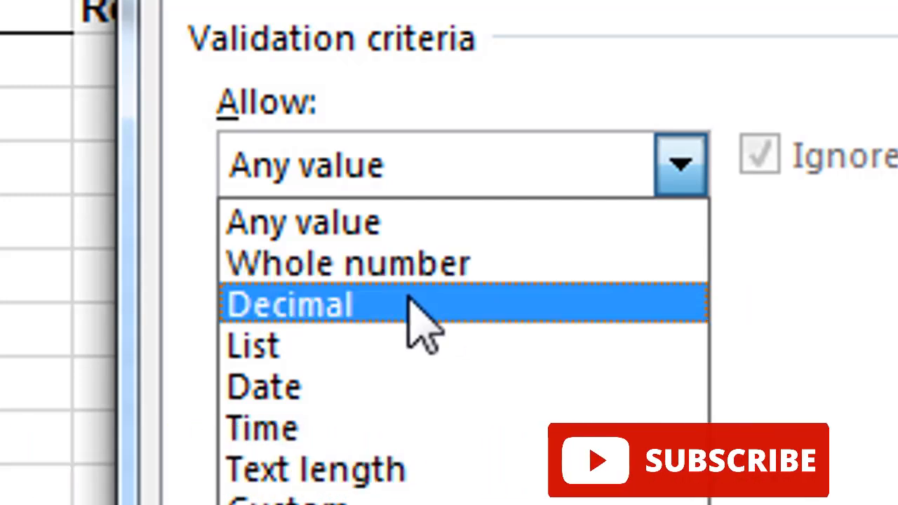
{"action": "left_click", "coordinate": [418, 259]}
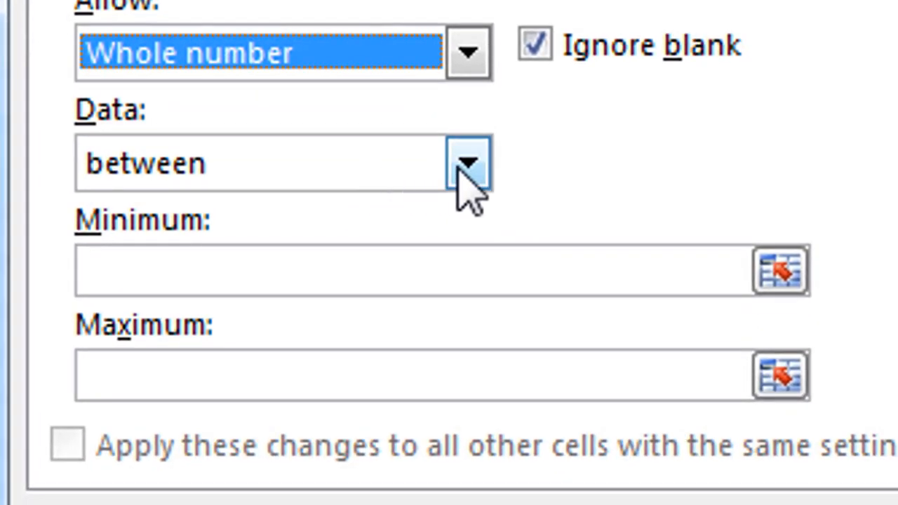
Try the "not between" condition for the age rule and return it to "between"
{"action": "left_click", "coordinate": [467, 162]}
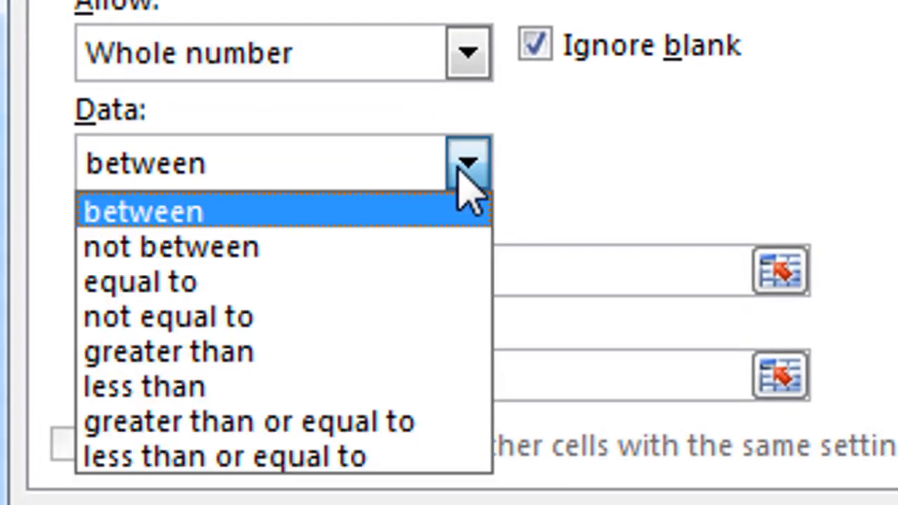
{"action": "left_click", "coordinate": [467, 168]}
{"action": "left_click", "coordinate": [466, 172]}
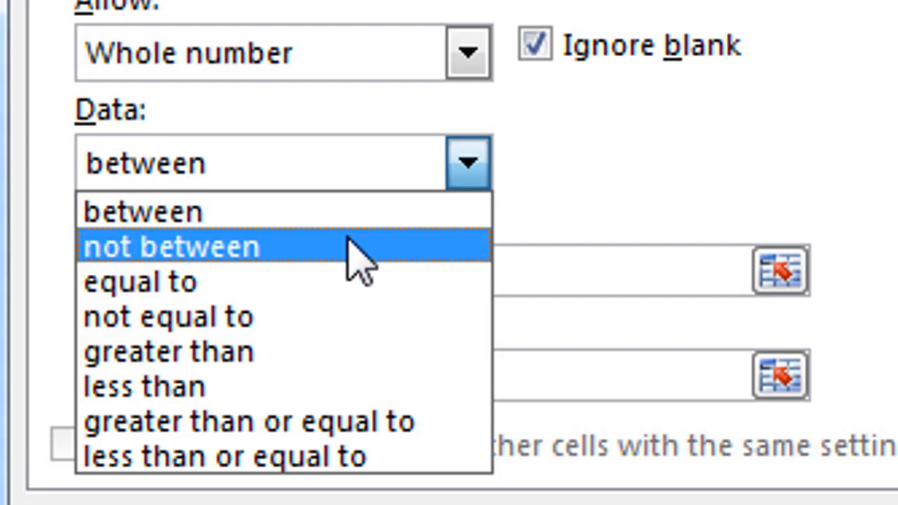
{"action": "left_click", "coordinate": [251, 276]}
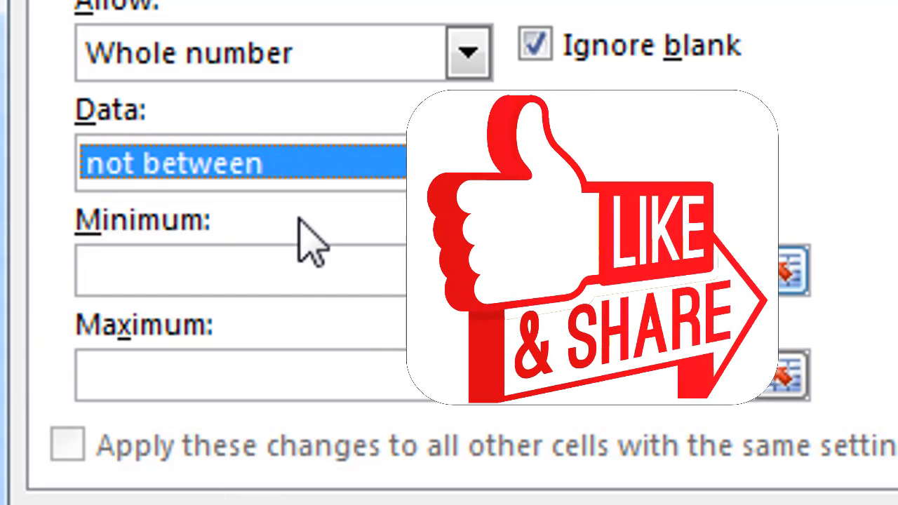
{"action": "left_click", "coordinate": [455, 170]}
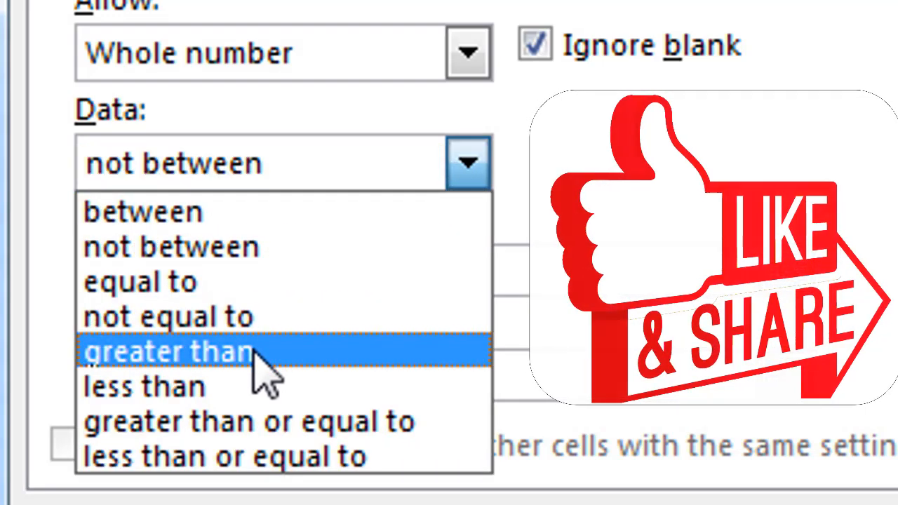
{"action": "left_click", "coordinate": [487, 165]}
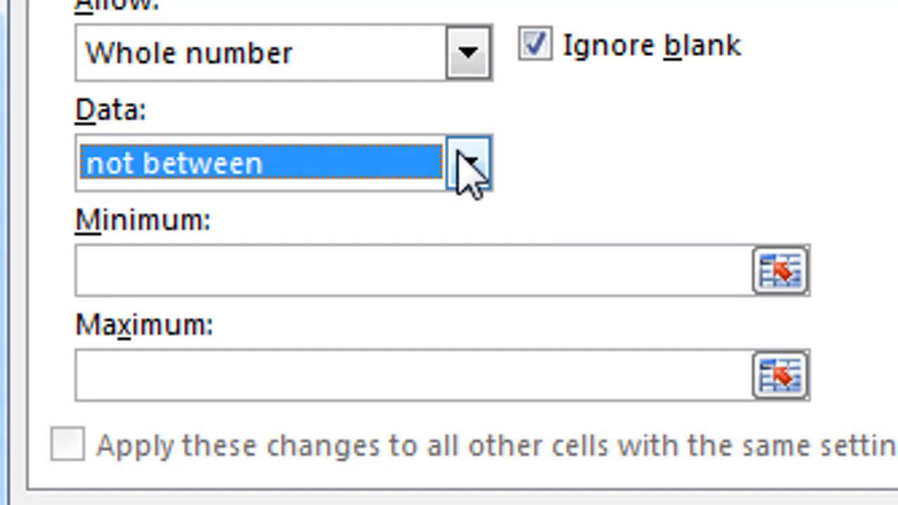
{"action": "left_click", "coordinate": [468, 168]}
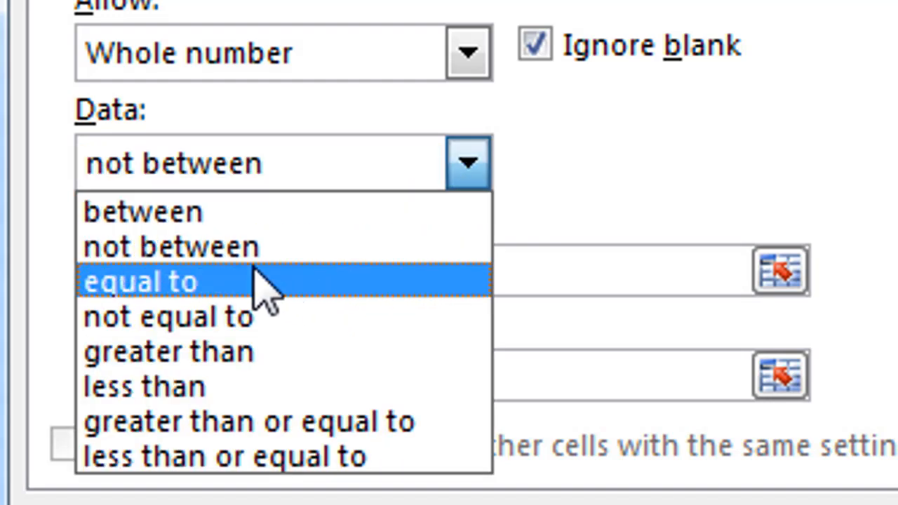
{"action": "left_click", "coordinate": [267, 216]}
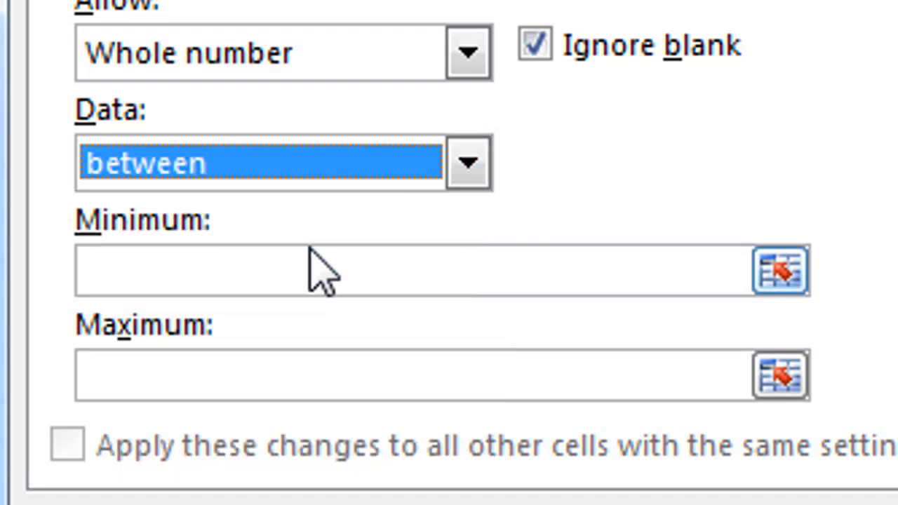
Limit the allowed ages to a minimum of 18 and a maximum of 75, and apply the rule
{"action": "left_click", "coordinate": [194, 277]}
{"action": "type", "text": "18"}
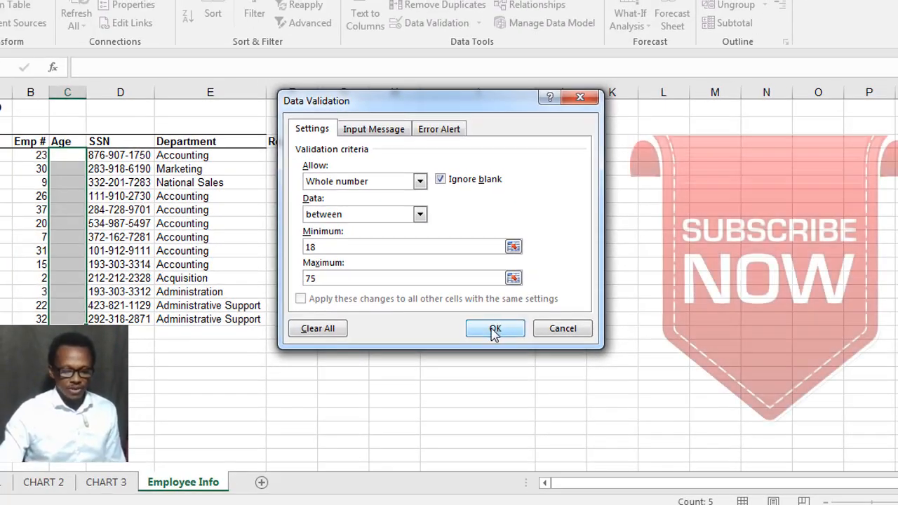
{"action": "left_click", "coordinate": [495, 331]}
Test the rule by entering 18 as the age of the National Sales employee in cell C9
{"action": "left_click", "coordinate": [65, 179]}
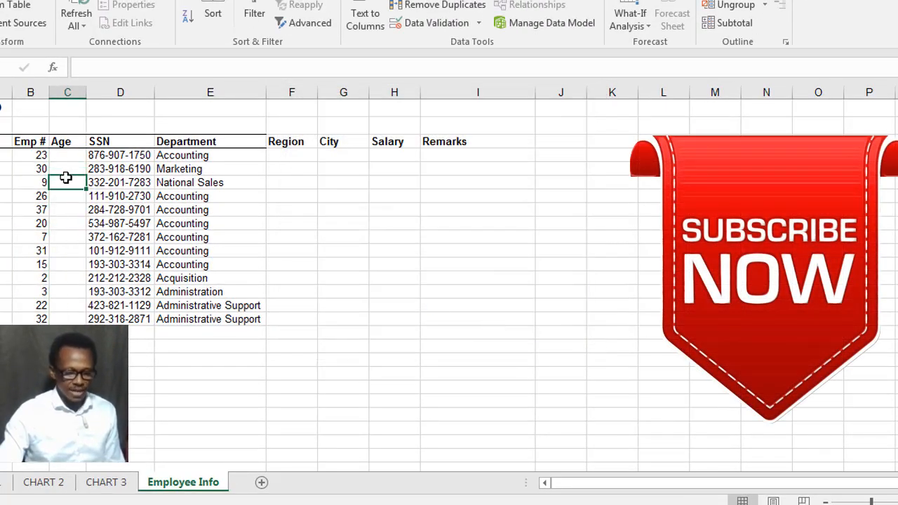
{"action": "type", "text": "18"}
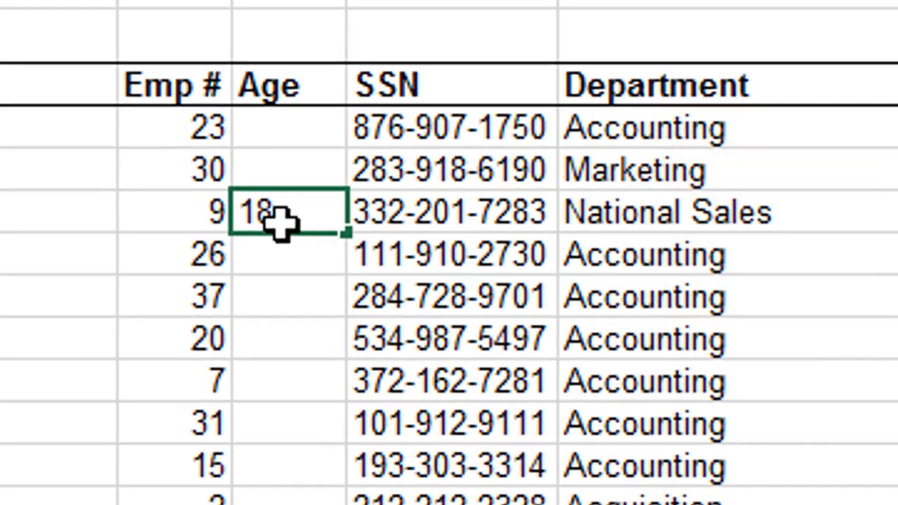
{"action": "key", "text": "Return"}
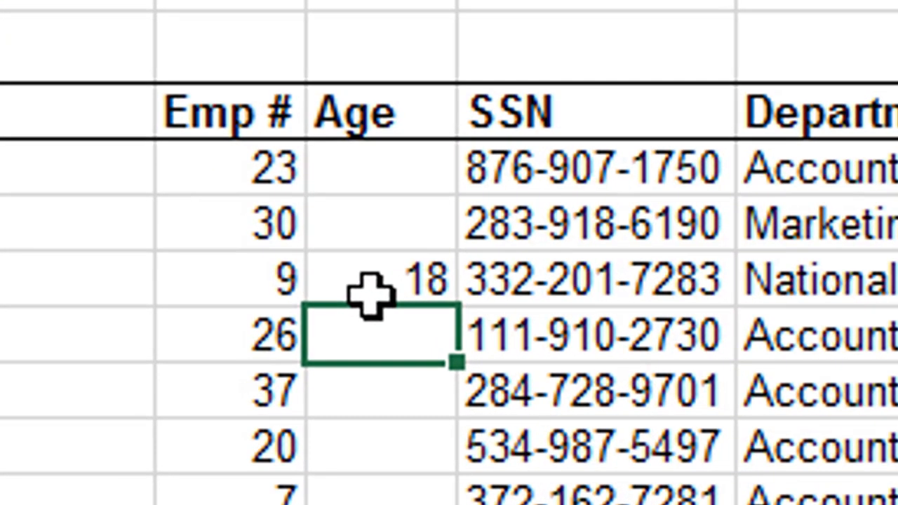
Try to enter the out-of-range age 17 in cell C10, and cancel the entry
{"action": "type", "text": "17"}
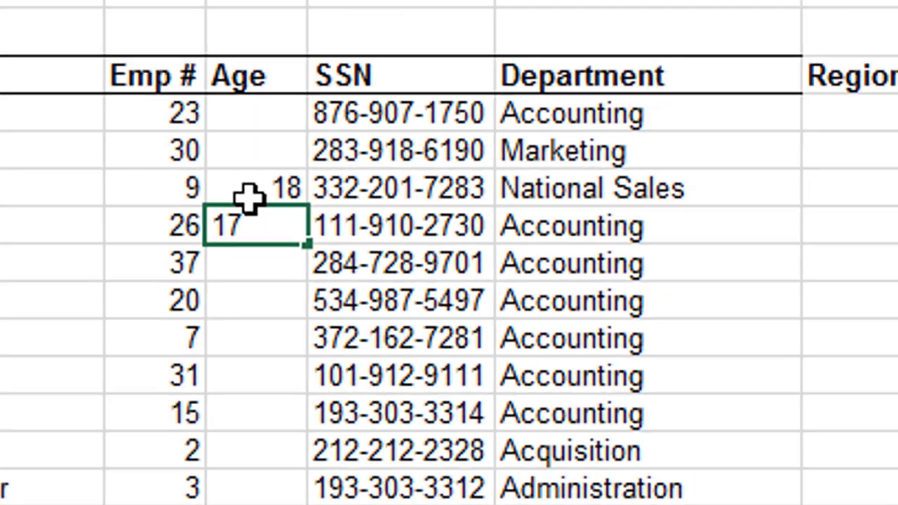
{"action": "key", "text": "Return"}
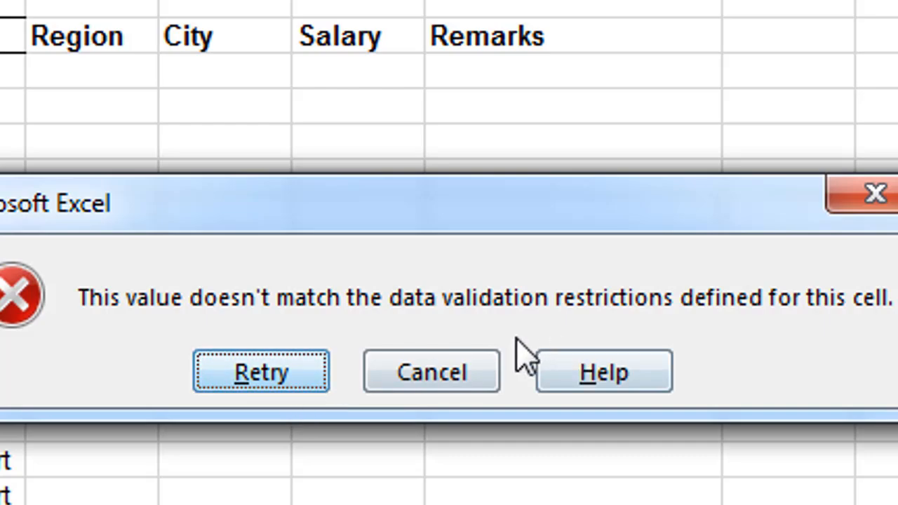
{"action": "left_click", "coordinate": [467, 386]}
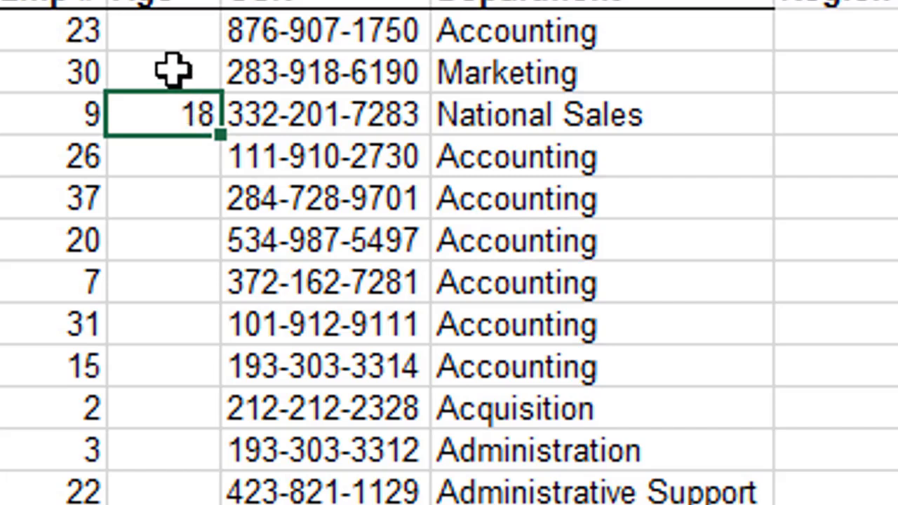
Give the data validation on the Age cells C7:C19 the error message "The number you typed is not within the age range acceptable."
{"action": "left_click_drag", "start_coordinate": [164, 37], "coordinate": [158, 499]}
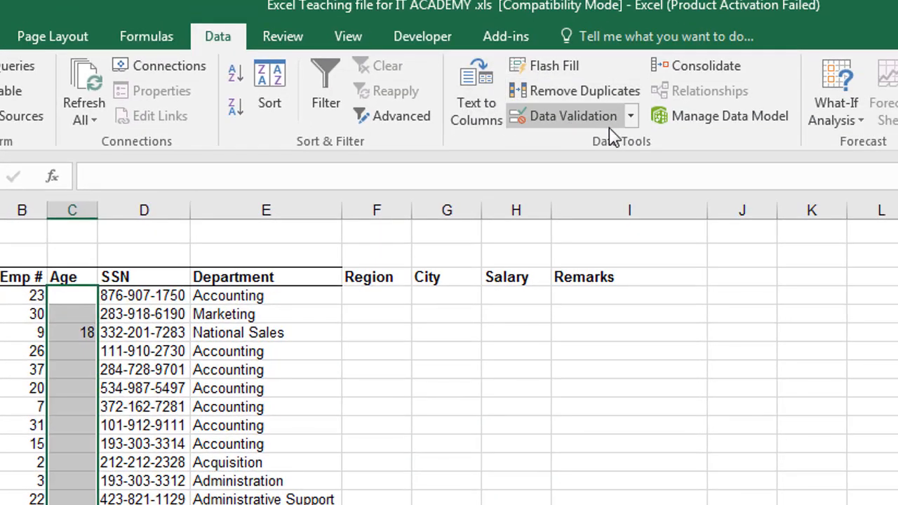
{"action": "left_click", "coordinate": [631, 116]}
{"action": "left_click", "coordinate": [617, 143]}
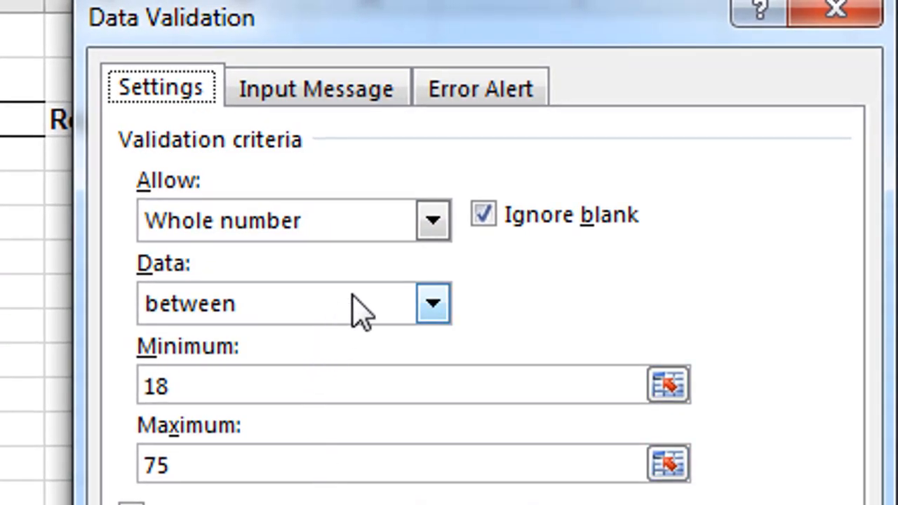
{"action": "left_click", "coordinate": [462, 92]}
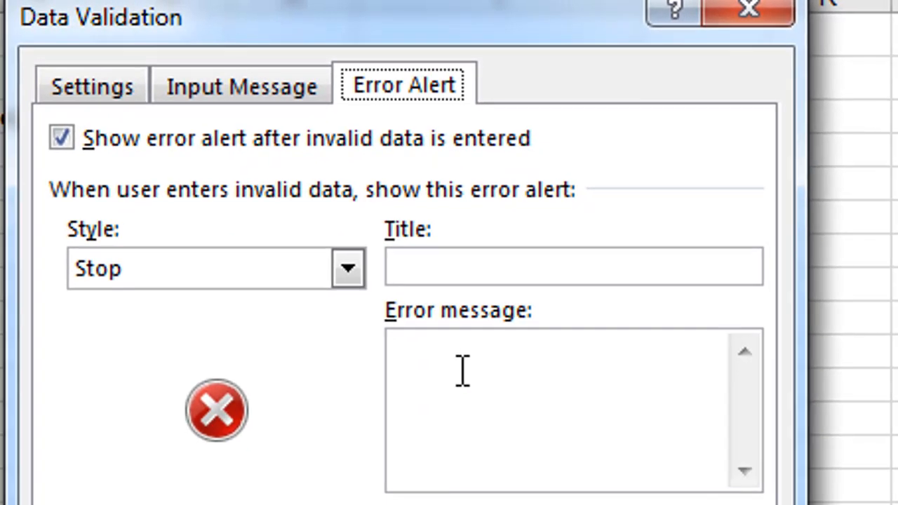
{"action": "left_click", "coordinate": [464, 371]}
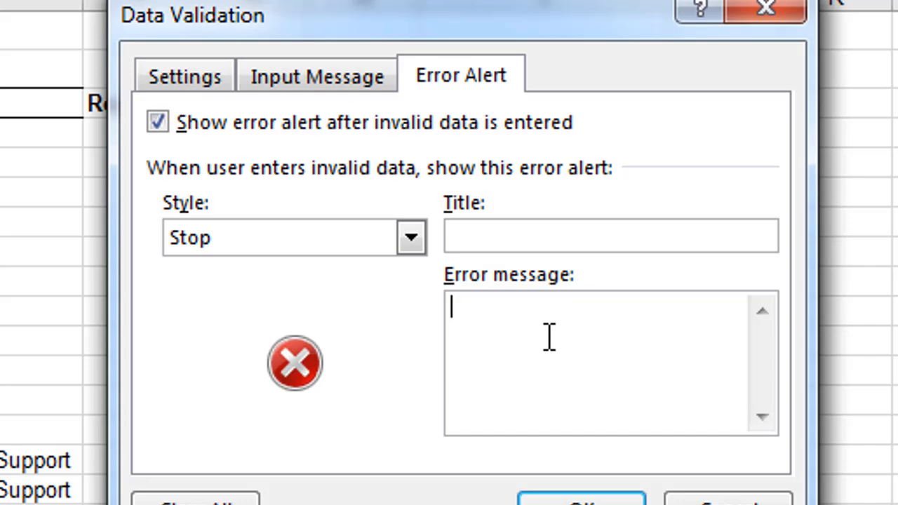
{"action": "type", "text": "The "}
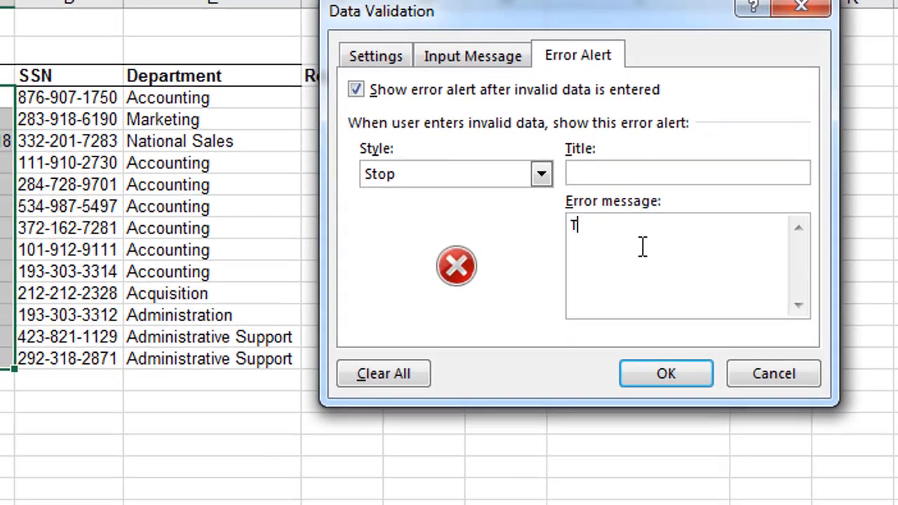
{"action": "type", "text": "number you typed is no"}
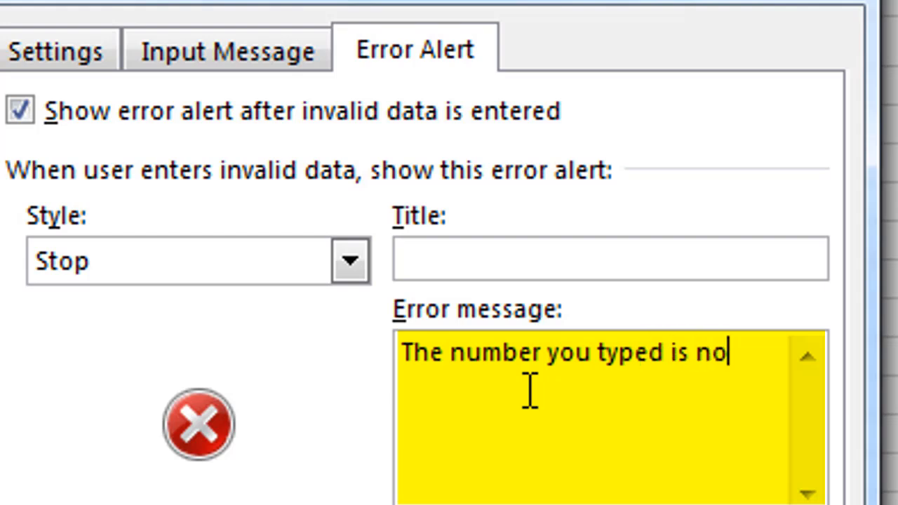
{"action": "type", "text": "t with"}
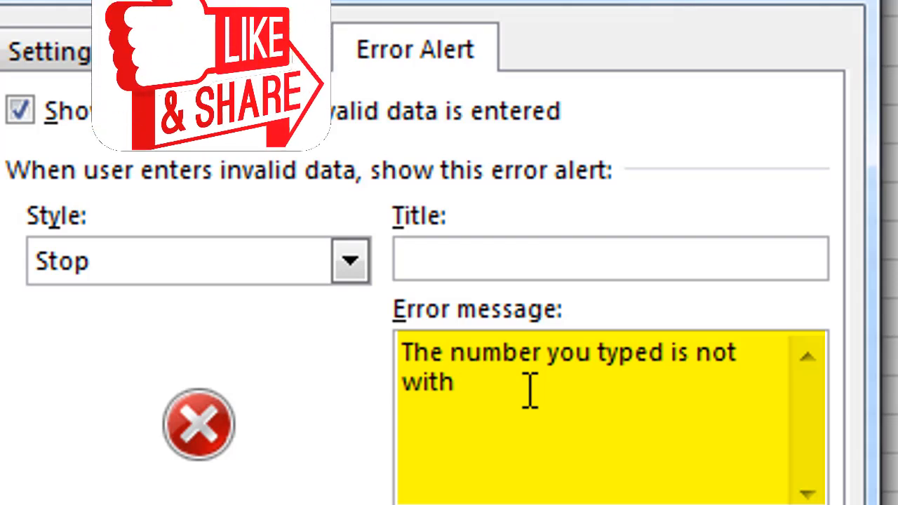
{"action": "type", "text": "in the age "}
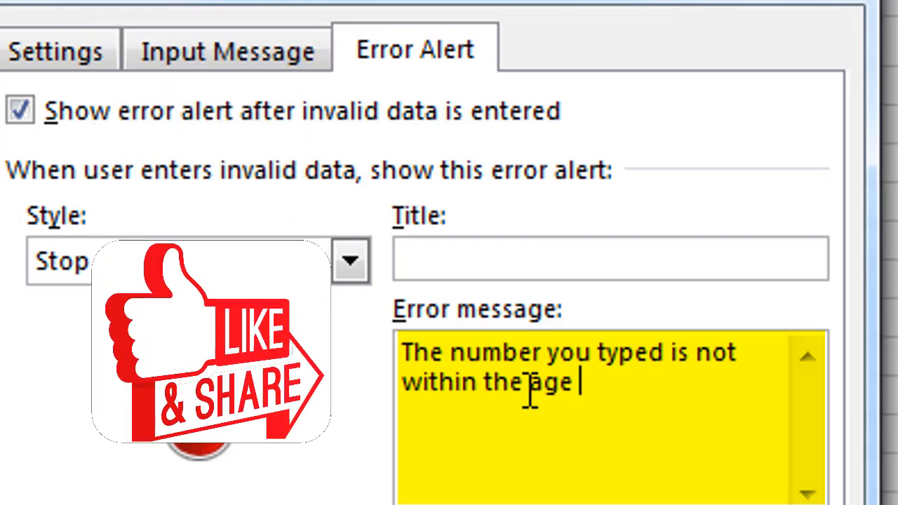
{"action": "type", "text": "range acce"}
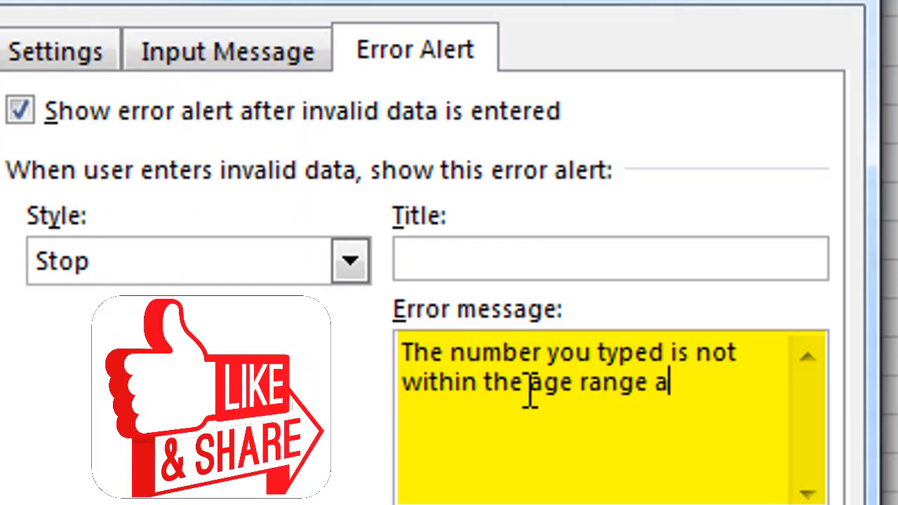
{"action": "type", "text": "pta"}
{"action": "type", "text": "ble"}
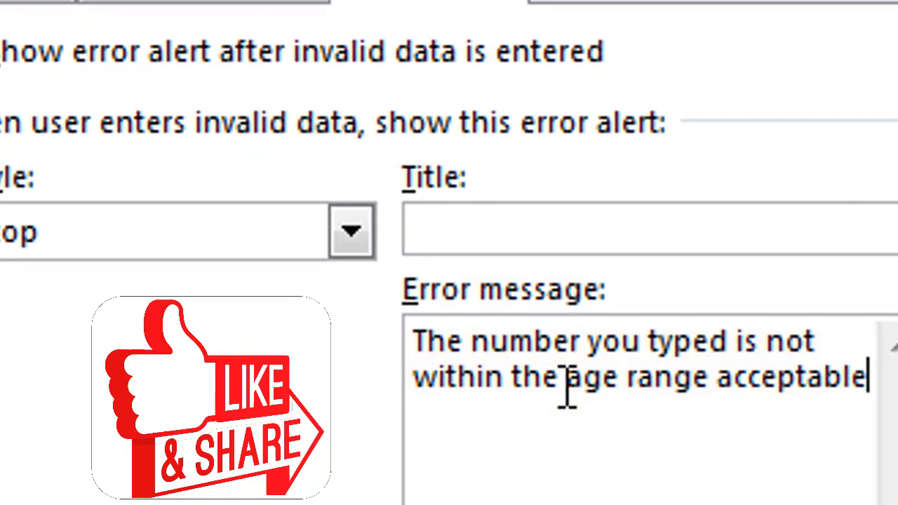
{"action": "type", "text": "."}
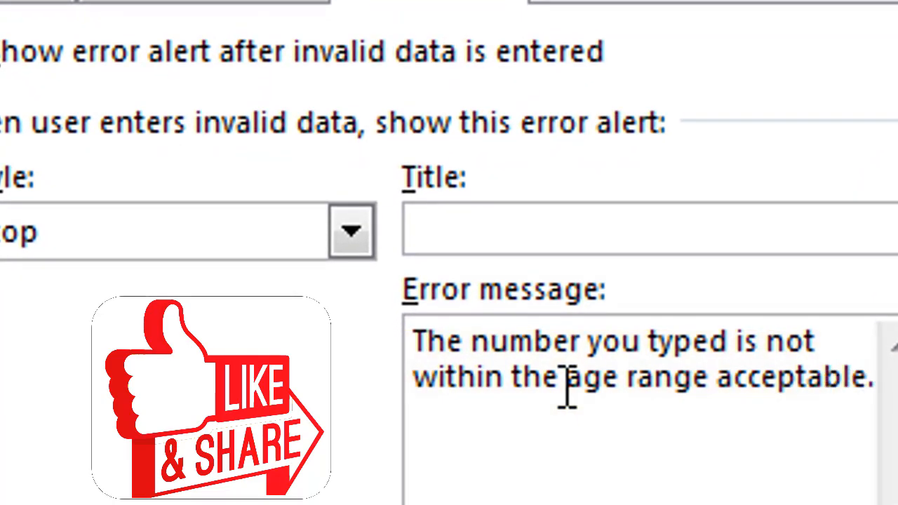
{"action": "type", "text": "\\"}
{"action": "key", "text": "BackSpace"}
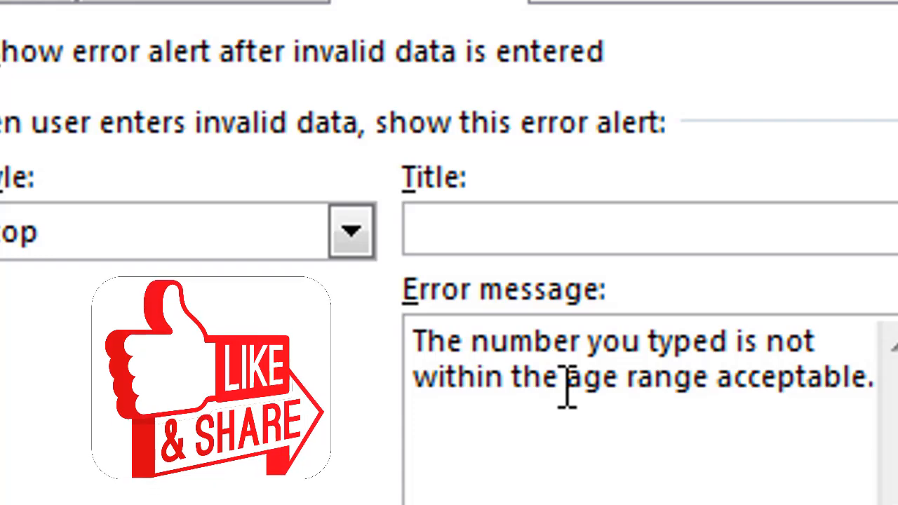
Add "Please try again." on a new line of the error message and apply the validation
{"action": "key", "text": "Return"}
{"action": "type", "text": "Plea"}
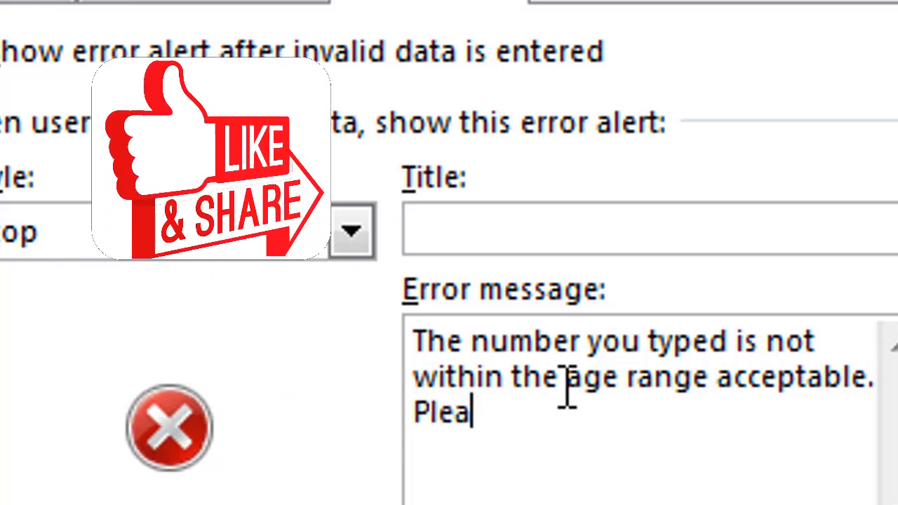
{"action": "type", "text": "se try again."}
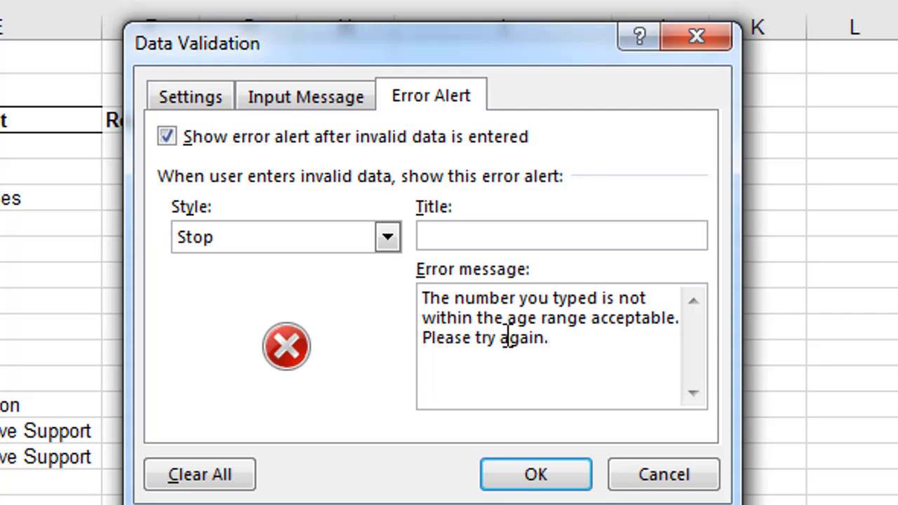
{"action": "left_click", "coordinate": [540, 474]}
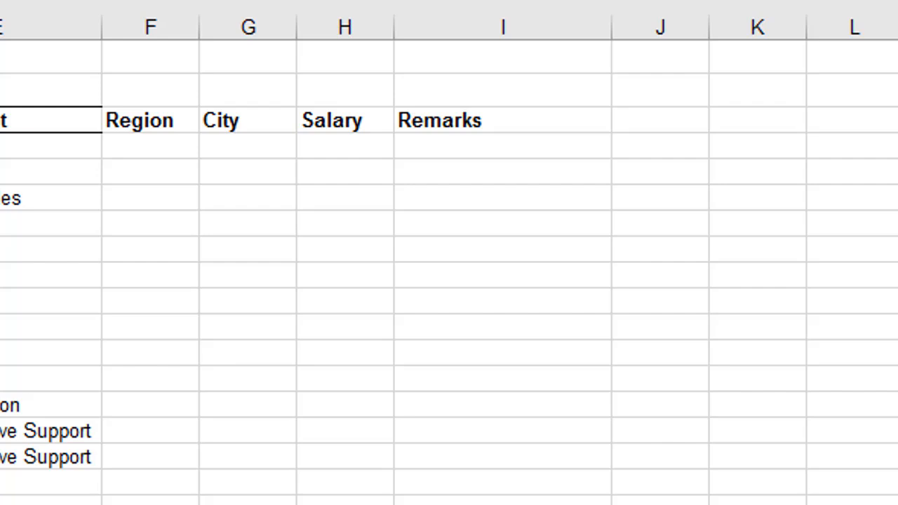
Try to enter the out-of-range age 17 in cell C11 to test the custom alert, and cancel the entry
{"action": "left_click", "coordinate": [90, 239]}
{"action": "type", "text": "1"}
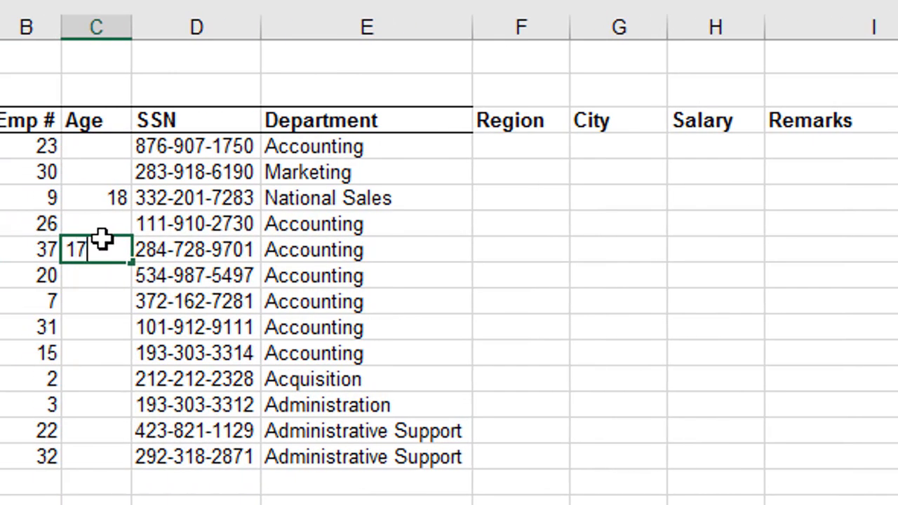
{"action": "type", "text": "7"}
{"action": "key", "text": "Return"}
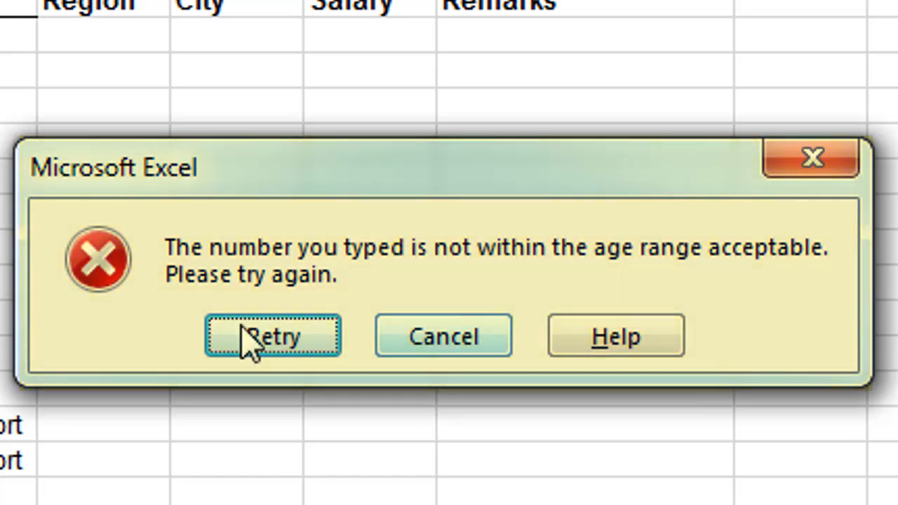
{"action": "left_click", "coordinate": [437, 350]}
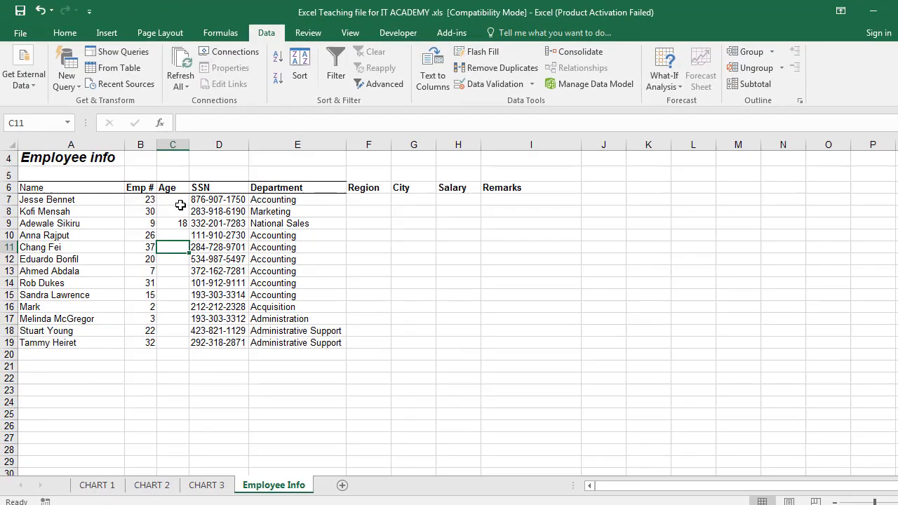
Try the Warning style for the error alert of the Age cells C7:C19, return it to Stop, and confirm the settings
{"action": "left_click_drag", "start_coordinate": [175, 198], "coordinate": [174, 334]}
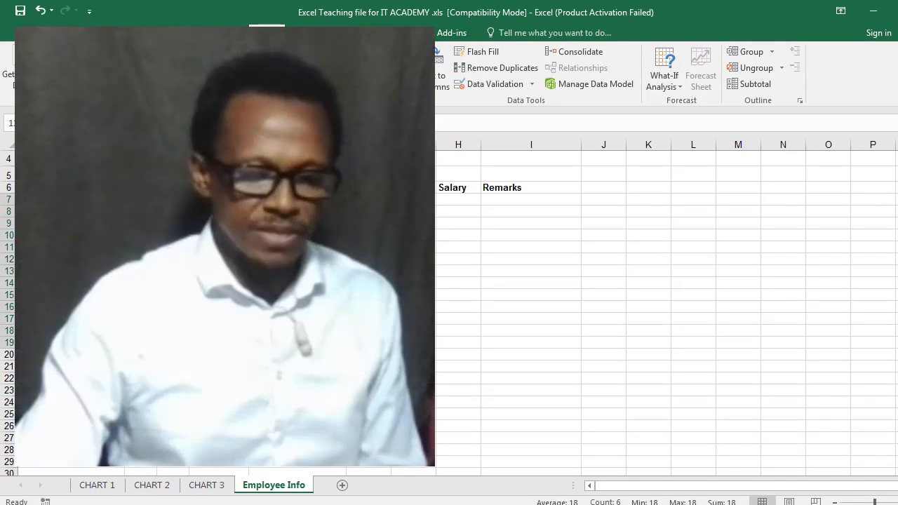
{"action": "left_click", "coordinate": [531, 84]}
{"action": "left_click", "coordinate": [531, 103]}
{"action": "left_click", "coordinate": [512, 200]}
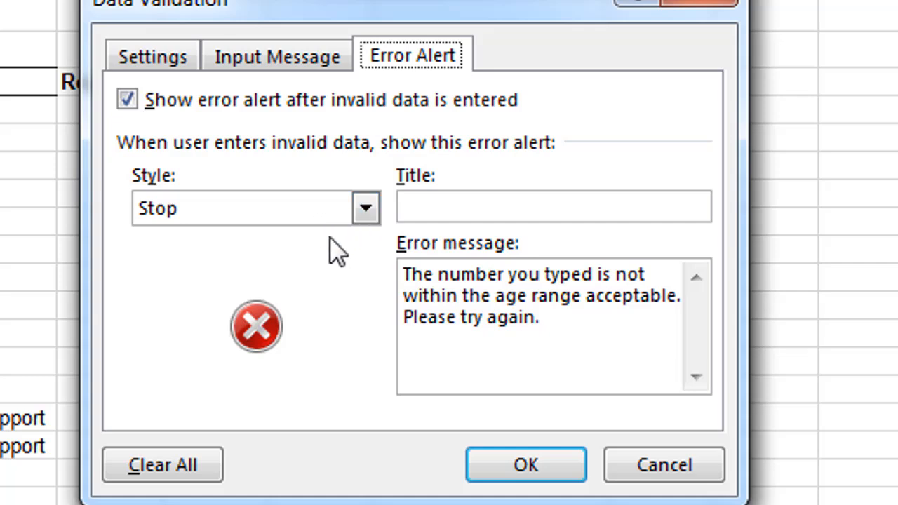
{"action": "left_click", "coordinate": [364, 204]}
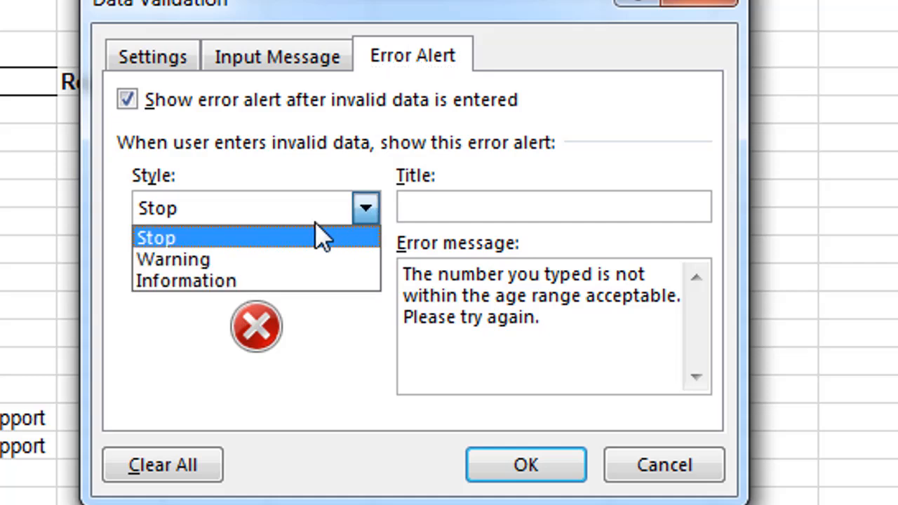
{"action": "left_click", "coordinate": [245, 256]}
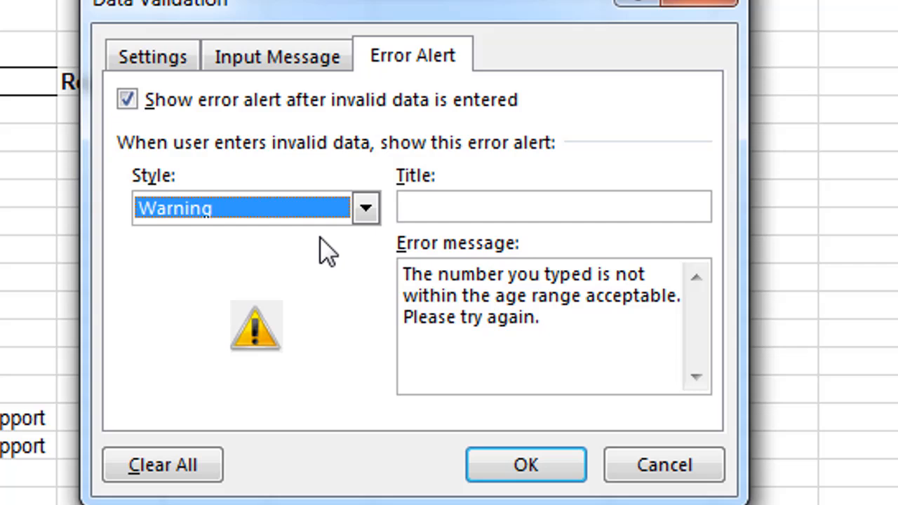
{"action": "left_click", "coordinate": [366, 208]}
{"action": "left_click", "coordinate": [241, 242]}
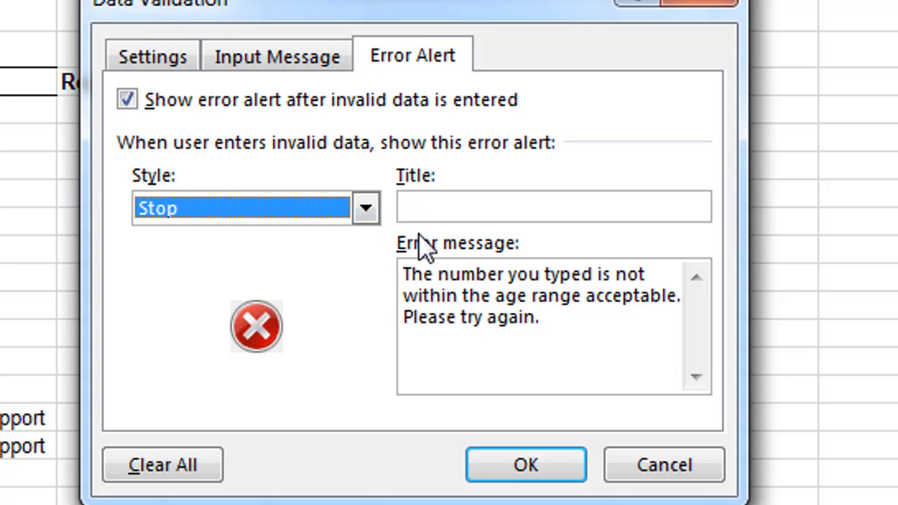
{"action": "left_click", "coordinate": [526, 466]}
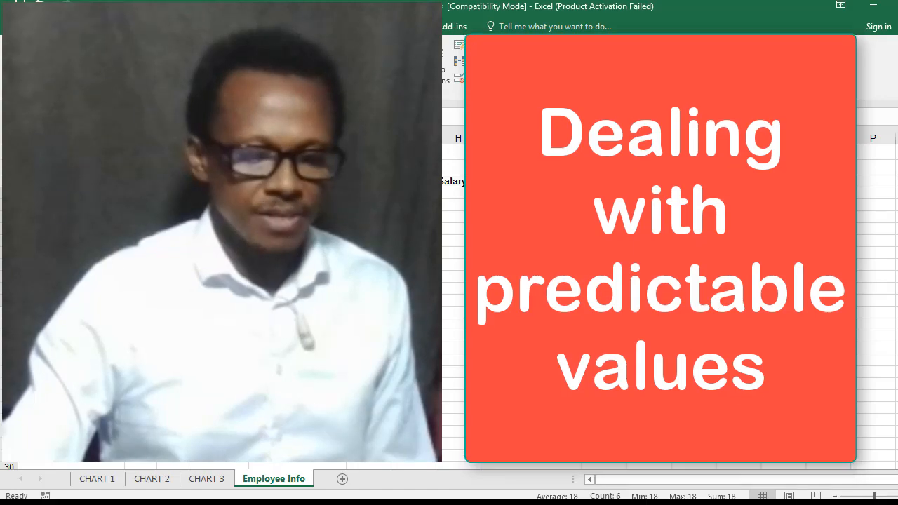
{"action": "left_click_drag", "start_coordinate": [298, 194], "coordinate": [305, 265]}
{"action": "left_click", "coordinate": [363, 193]}
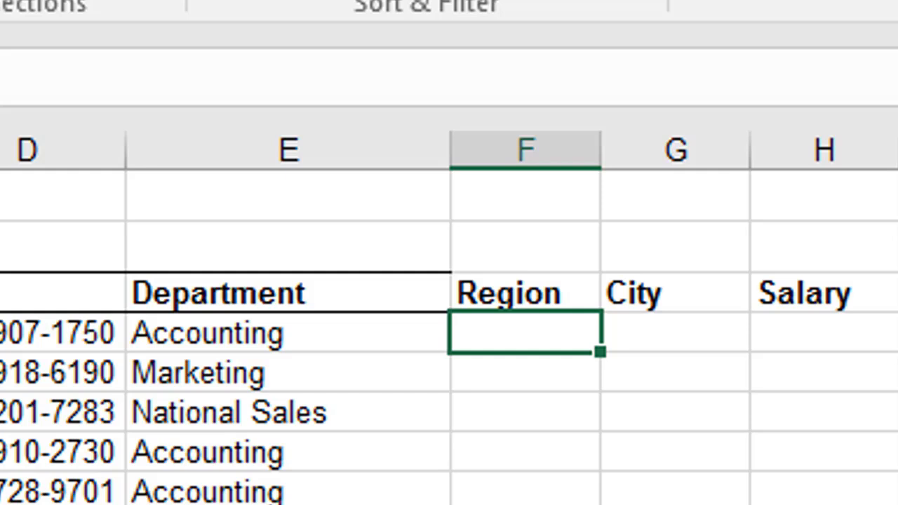
{"action": "key", "text": "ctrl+Home"}
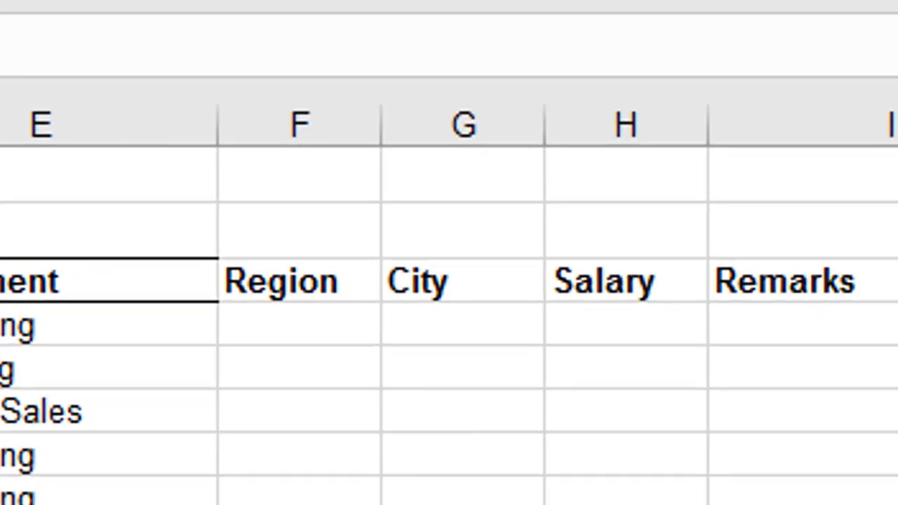
List the region values western, southern, eastern and northern in cells J7 to J10
{"action": "left_click", "coordinate": [667, 297]}
{"action": "type", "text": "western"}
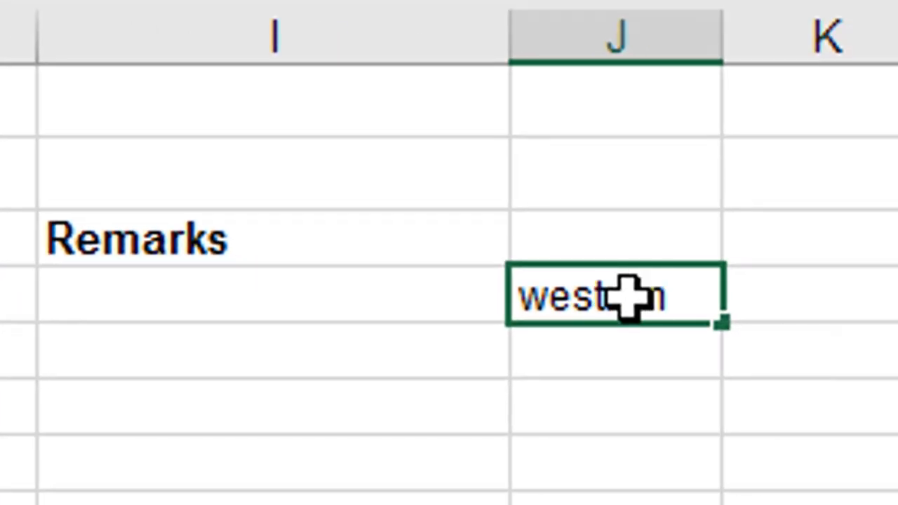
{"action": "key", "text": "Return"}
{"action": "type", "text": "south"}
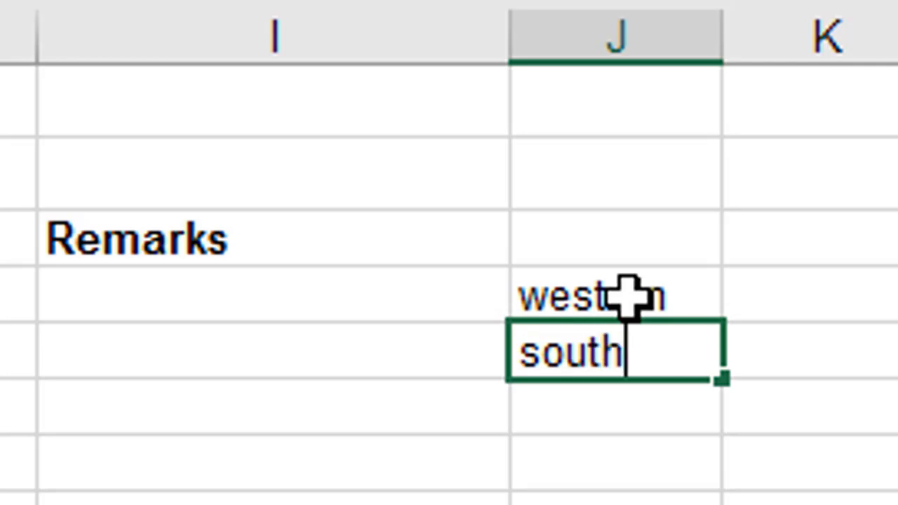
{"action": "type", "text": "ern"}
{"action": "key", "text": "Return"}
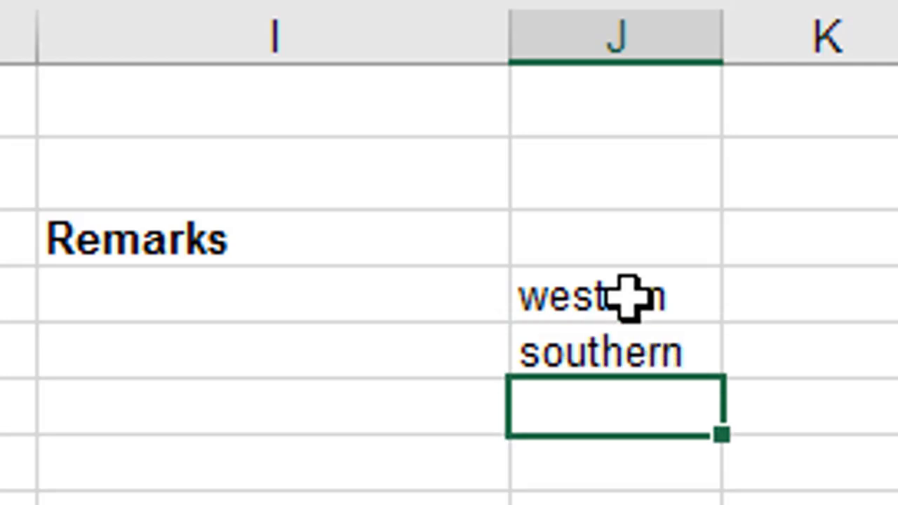
{"action": "type", "text": "eastern"}
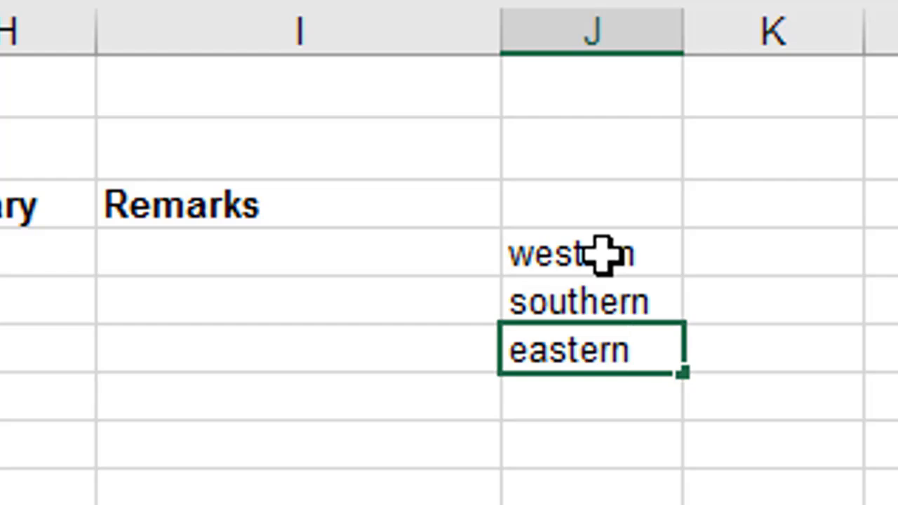
{"action": "key", "text": "Return"}
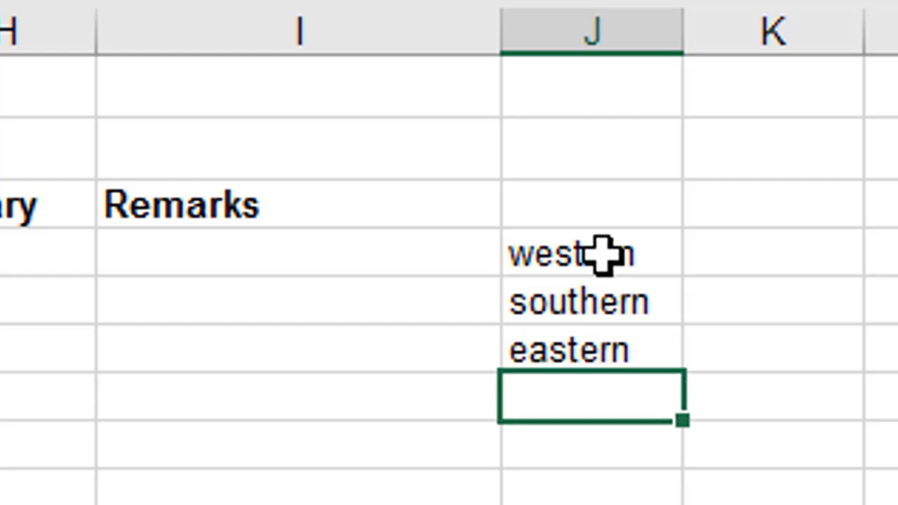
{"action": "type", "text": "northern"}
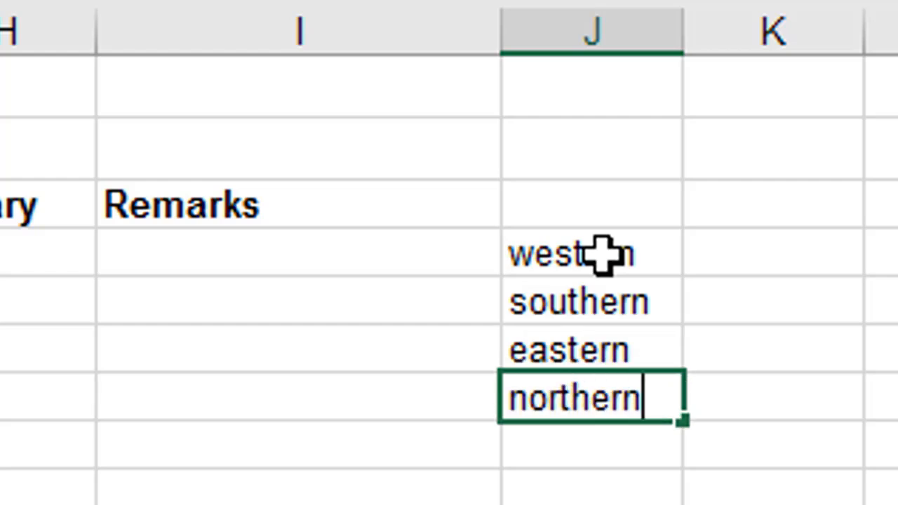
{"action": "left_click", "coordinate": [735, 457]}
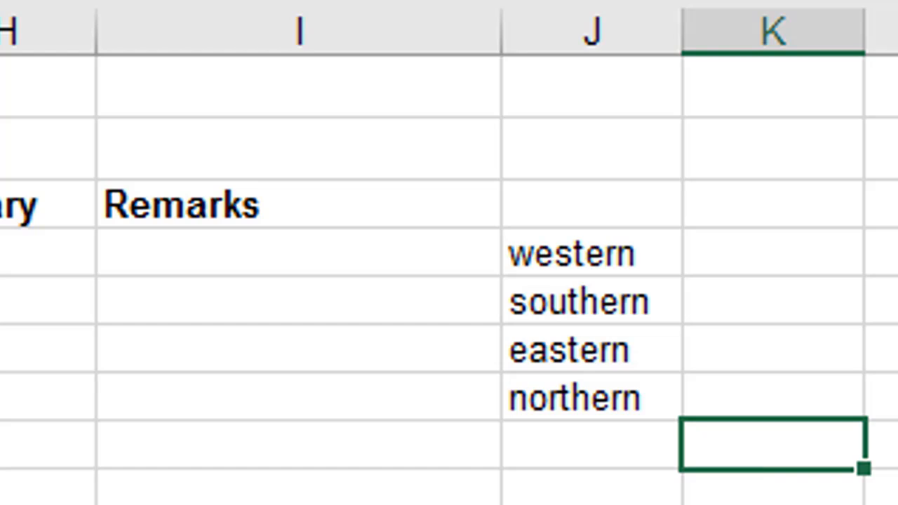
{"action": "left_click_drag", "start_coordinate": [104, 215], "coordinate": [384, 333]}
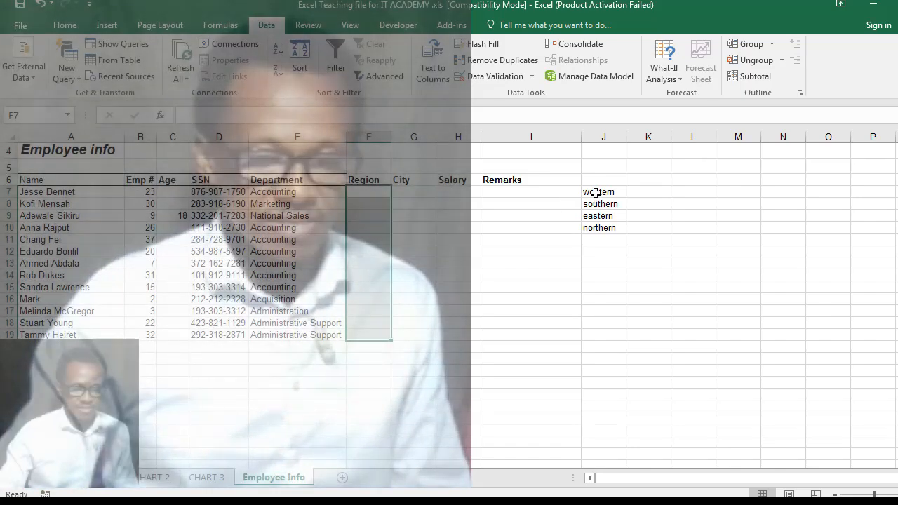
{"action": "left_click_drag", "start_coordinate": [596, 193], "coordinate": [602, 240]}
{"action": "left_click", "coordinate": [603, 215]}
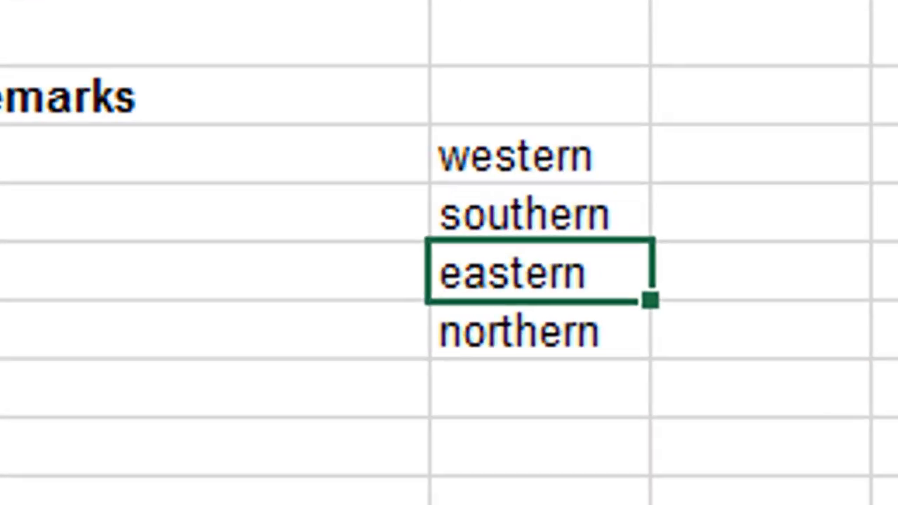
Move the four region names from J7:J10 to cells E4:E7 of a new worksheet
{"action": "key", "text": "Left"}
{"action": "key", "text": "Left"}
{"action": "key", "text": "Left"}
{"action": "key", "text": "Left"}
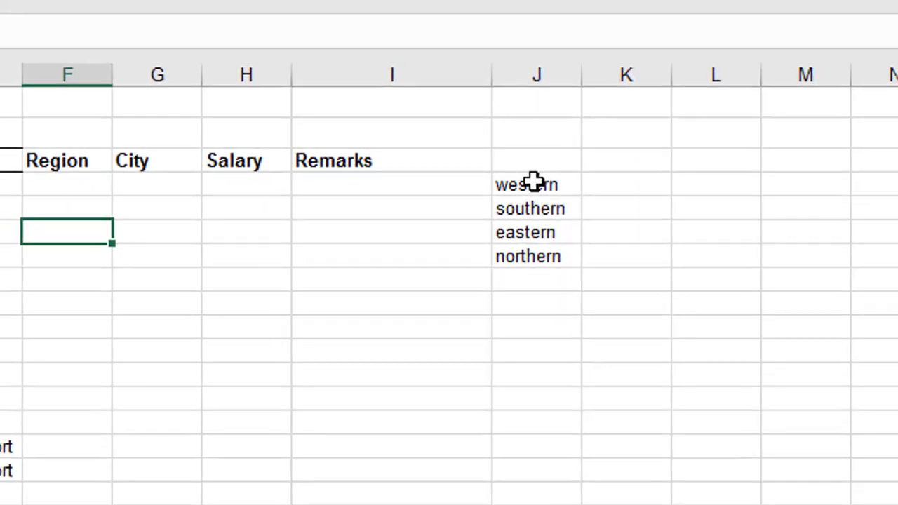
{"action": "left_click_drag", "start_coordinate": [533, 181], "coordinate": [543, 265]}
{"action": "key", "text": "ctrl+c"}
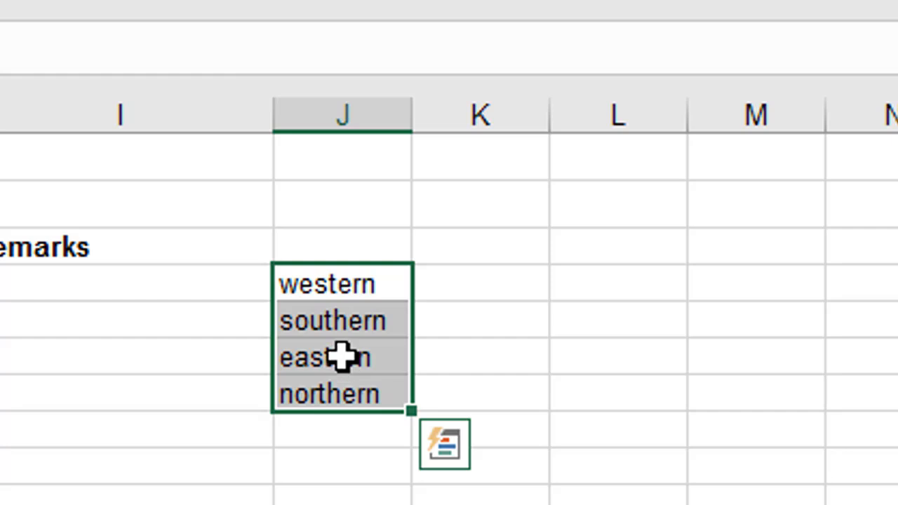
{"action": "right_click", "coordinate": [341, 357]}
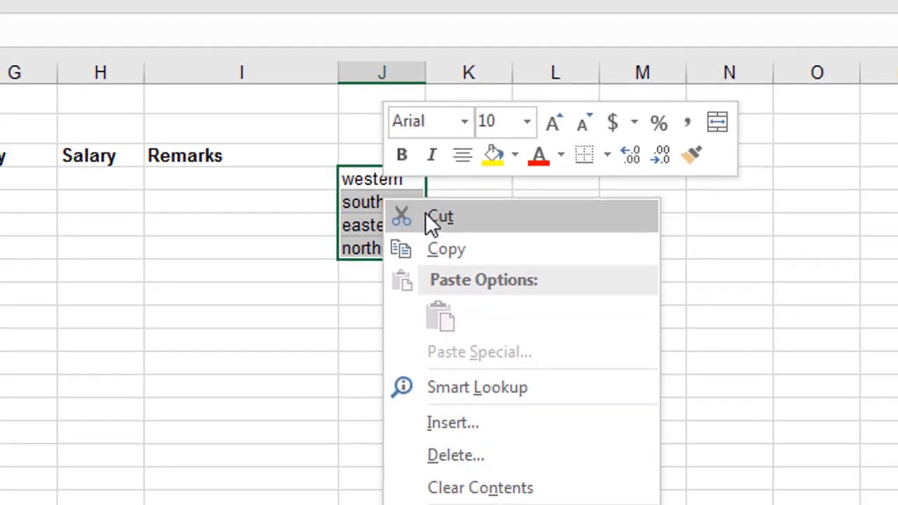
{"action": "left_click", "coordinate": [432, 223]}
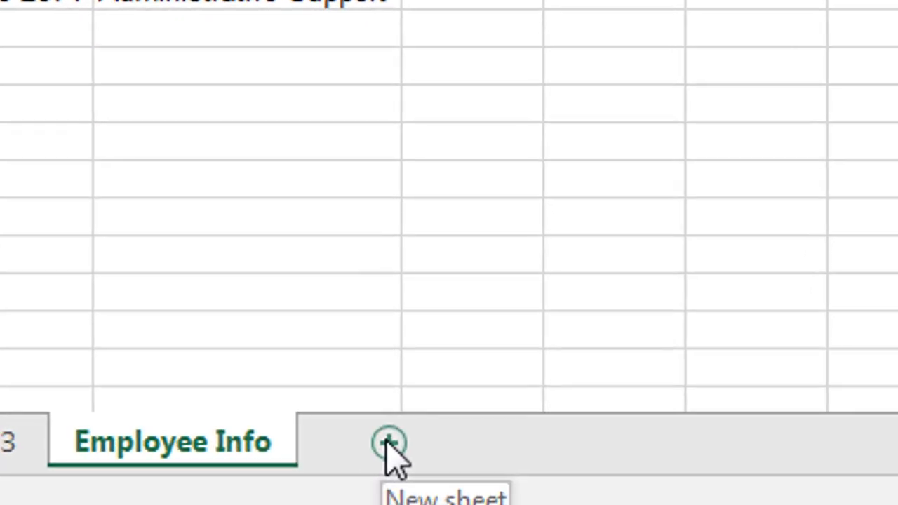
{"action": "left_click", "coordinate": [342, 471]}
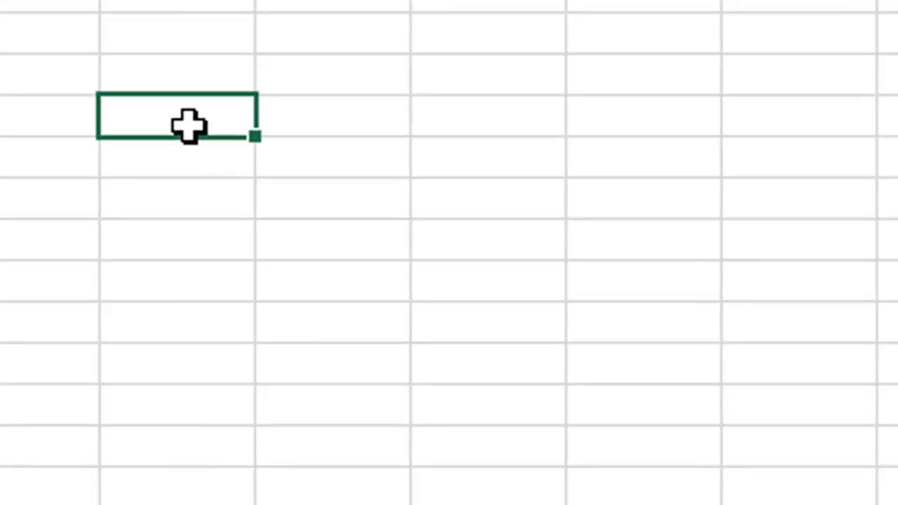
{"action": "right_click", "coordinate": [188, 125]}
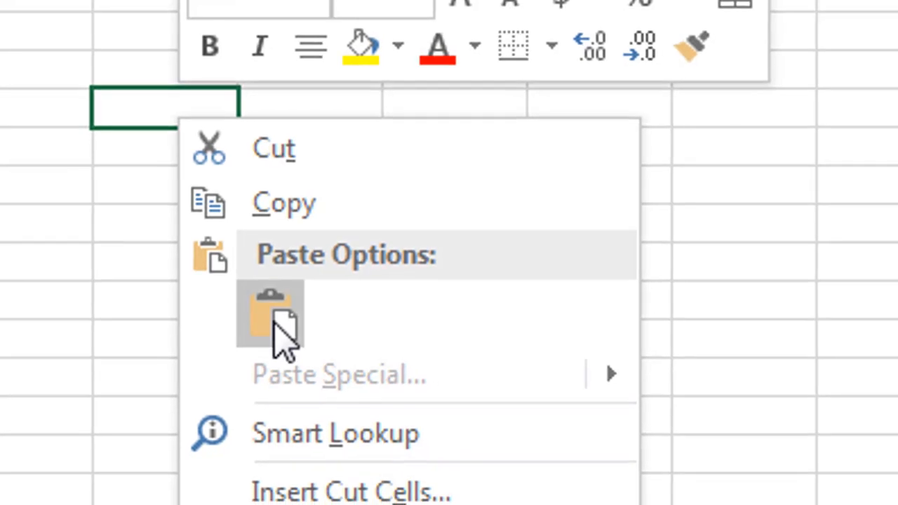
{"action": "left_click", "coordinate": [294, 333]}
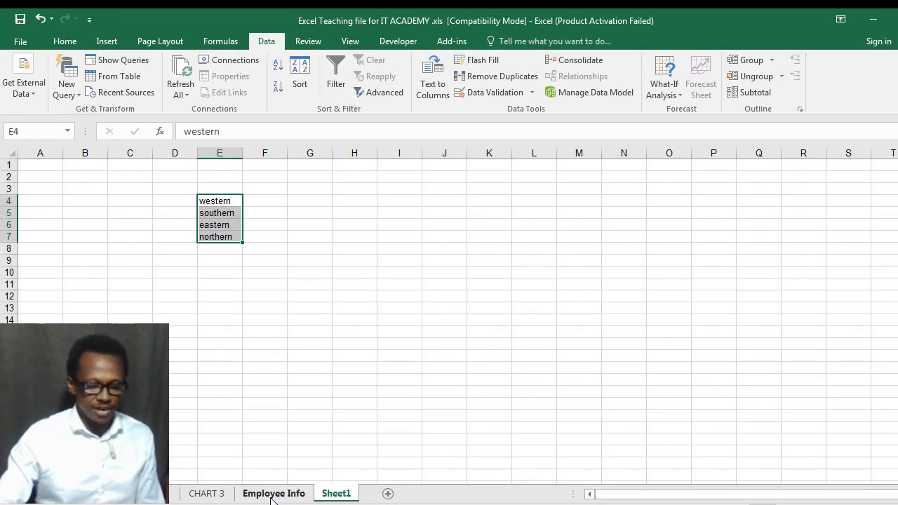
On the Employee Info sheet, set the data validation of the Region cells F7:F19 to allow a List
{"action": "left_click", "coordinate": [273, 494]}
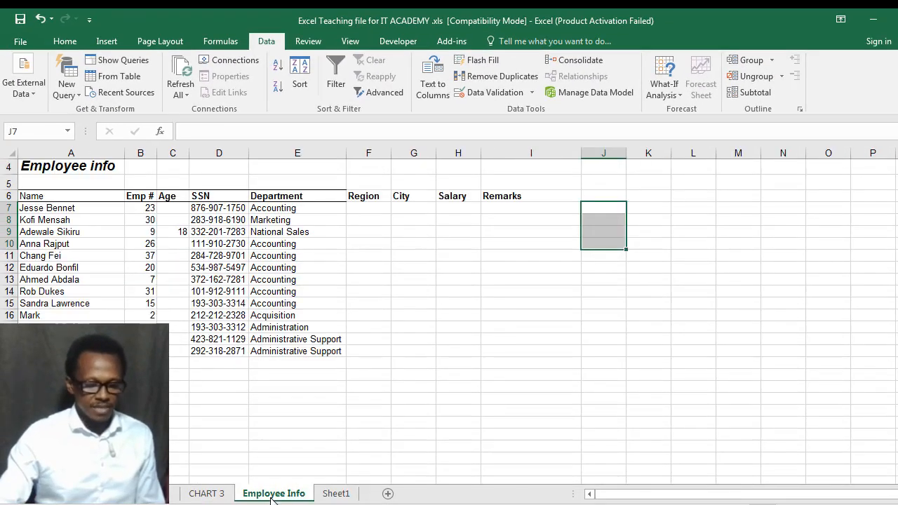
{"action": "left_click", "coordinate": [695, 259]}
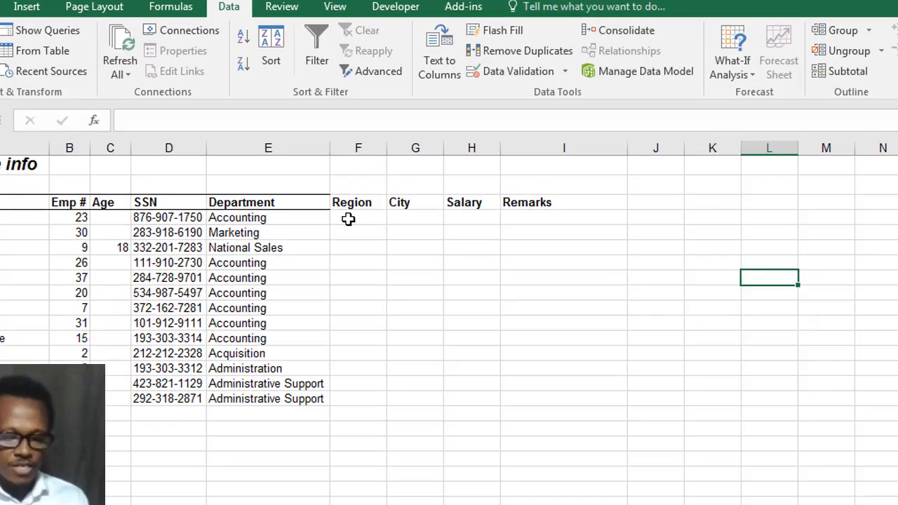
{"action": "left_click_drag", "start_coordinate": [361, 208], "coordinate": [361, 232]}
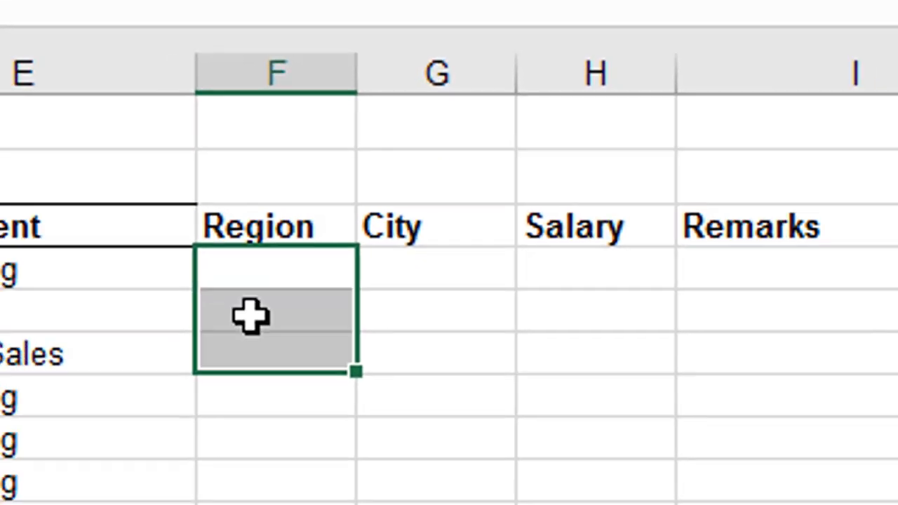
{"action": "left_click_drag", "start_coordinate": [251, 317], "coordinate": [254, 504]}
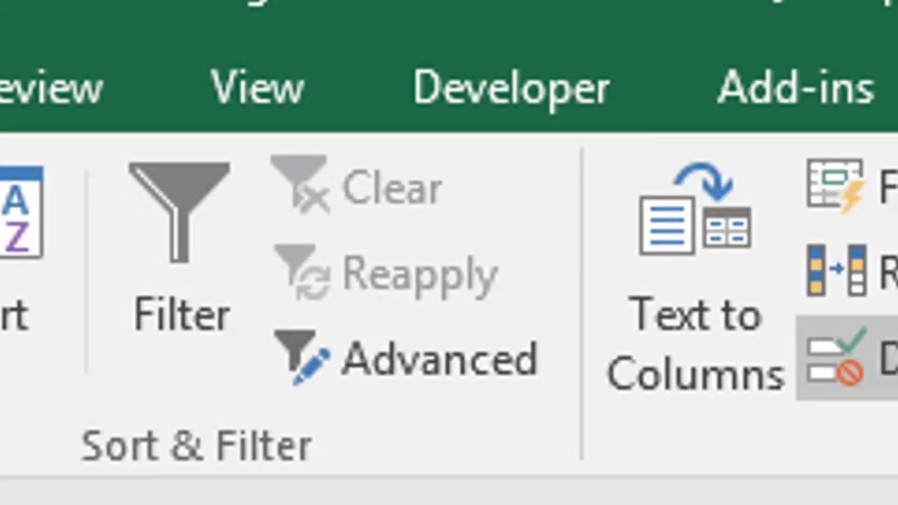
{"action": "left_click", "coordinate": [489, 198]}
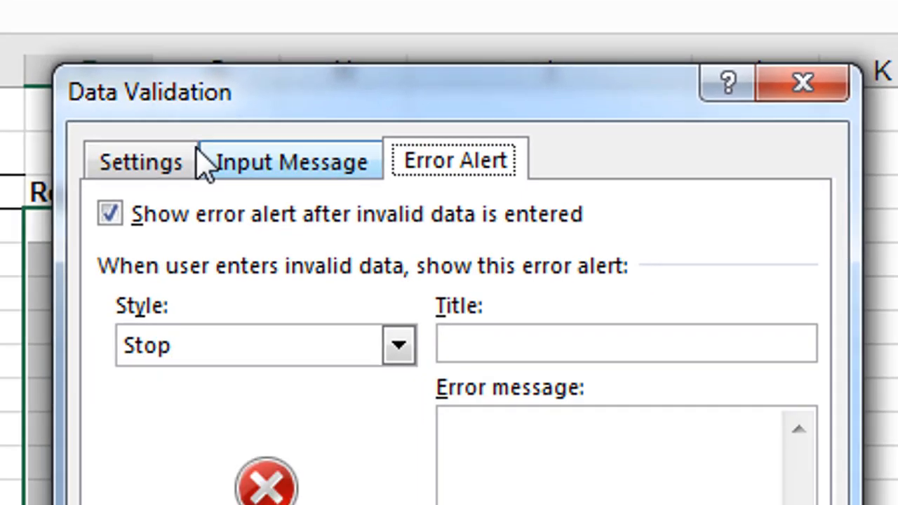
{"action": "left_click", "coordinate": [138, 167]}
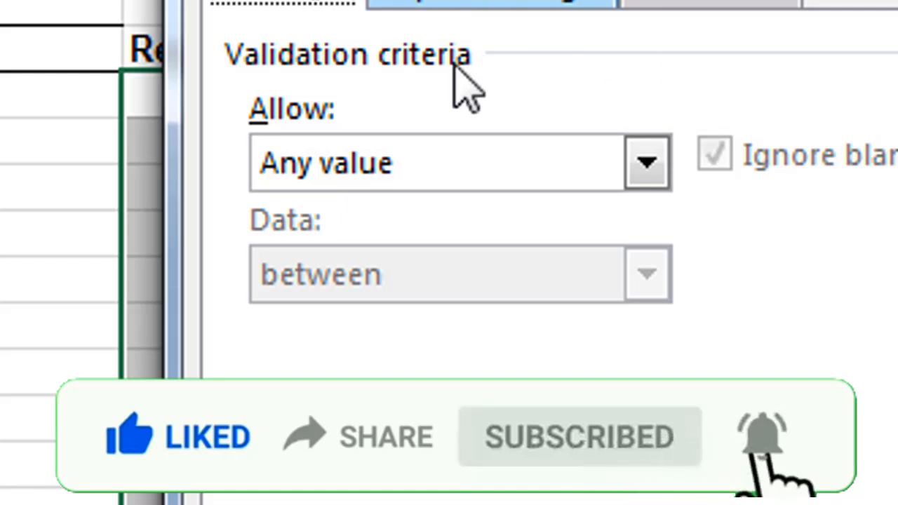
{"action": "left_click", "coordinate": [646, 162]}
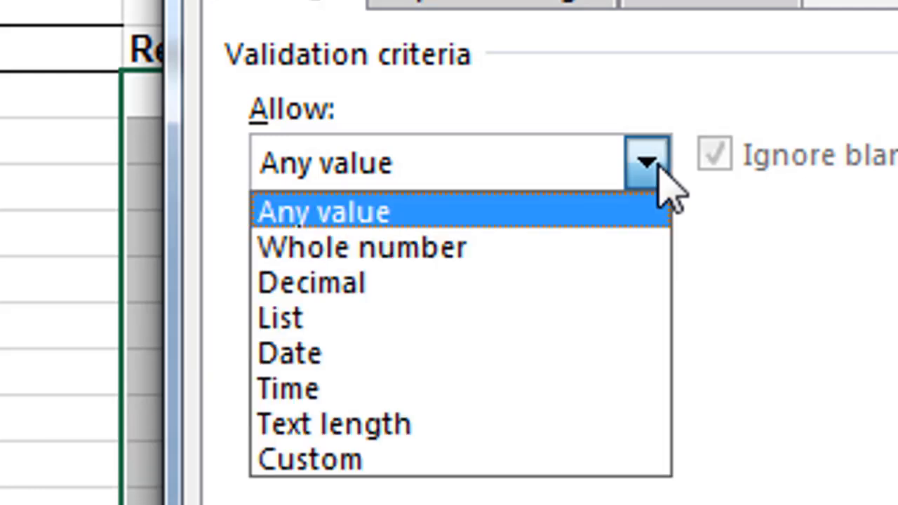
{"action": "left_click", "coordinate": [303, 319]}
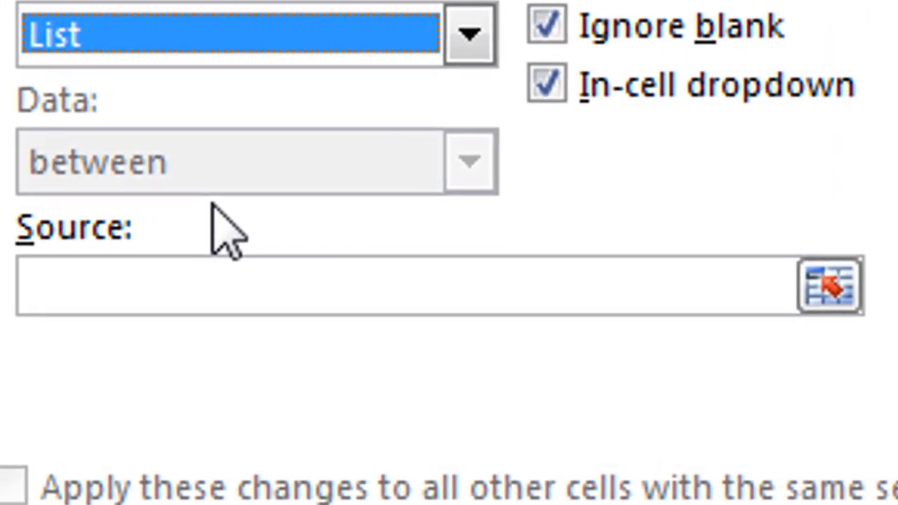
Set the list source to cells E4:E7 of Sheet1 and apply the validation
{"action": "left_click", "coordinate": [362, 283]}
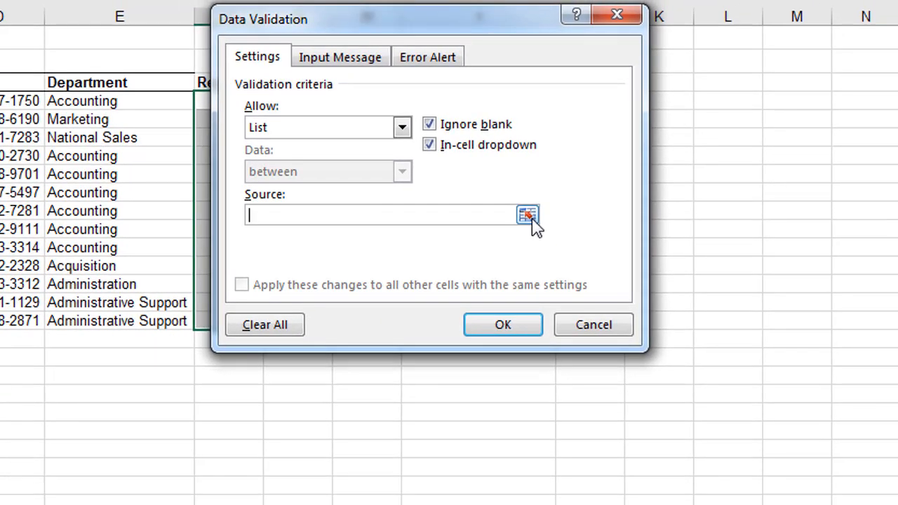
{"action": "left_click", "coordinate": [527, 215]}
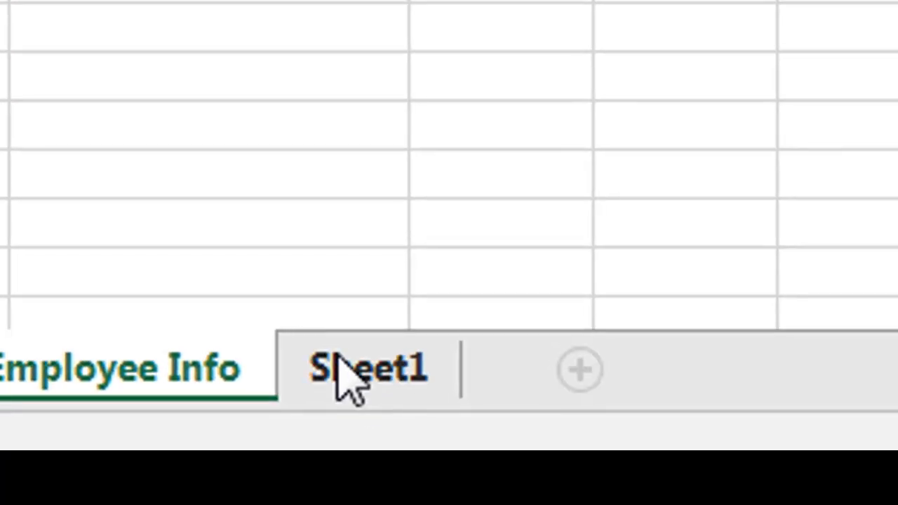
{"action": "left_click", "coordinate": [365, 403]}
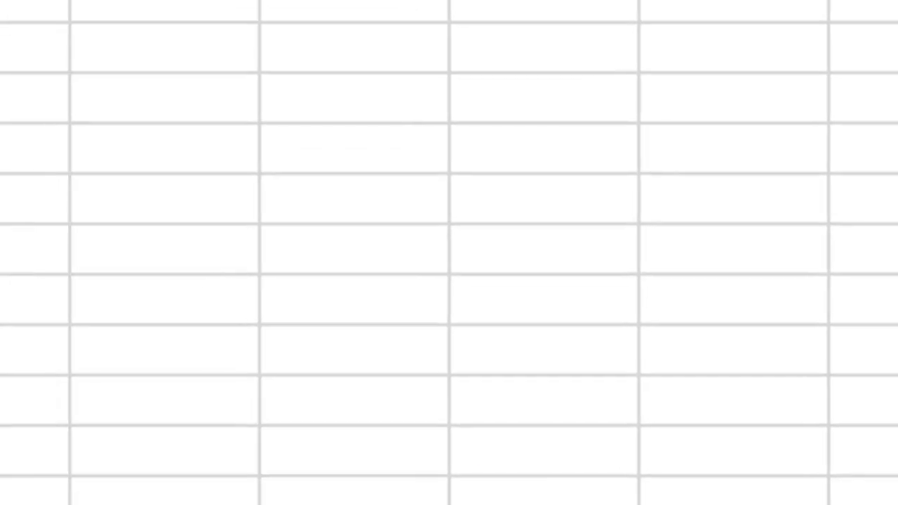
{"action": "left_click", "coordinate": [384, 174]}
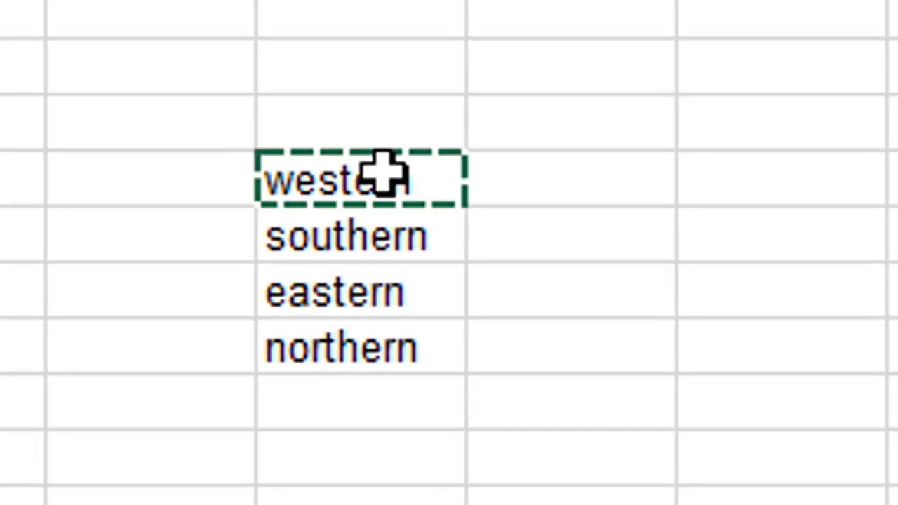
{"action": "left_click_drag", "start_coordinate": [385, 174], "coordinate": [380, 331]}
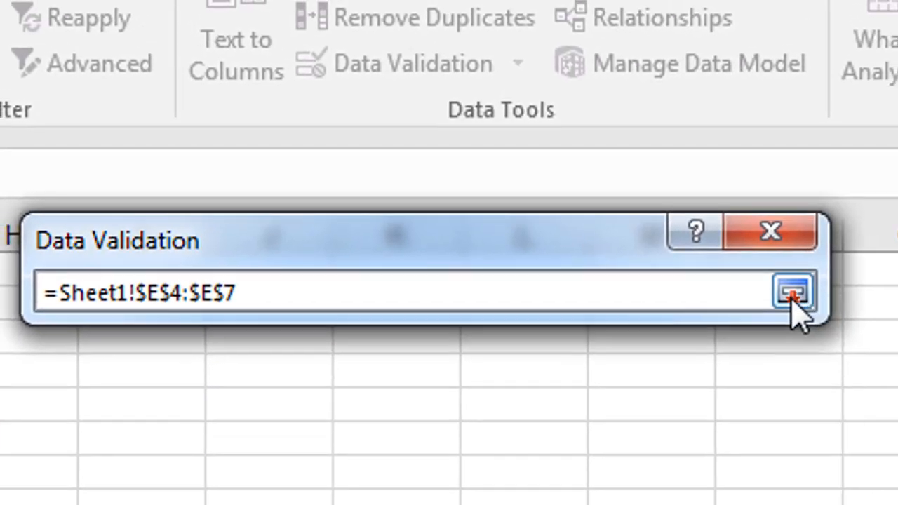
{"action": "left_click", "coordinate": [787, 295]}
{"action": "left_click", "coordinate": [505, 468]}
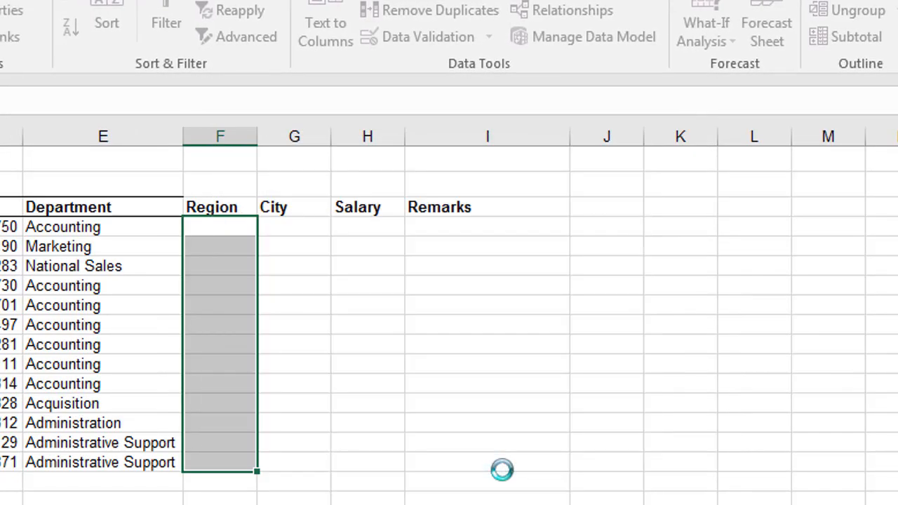
{"action": "left_click", "coordinate": [302, 267]}
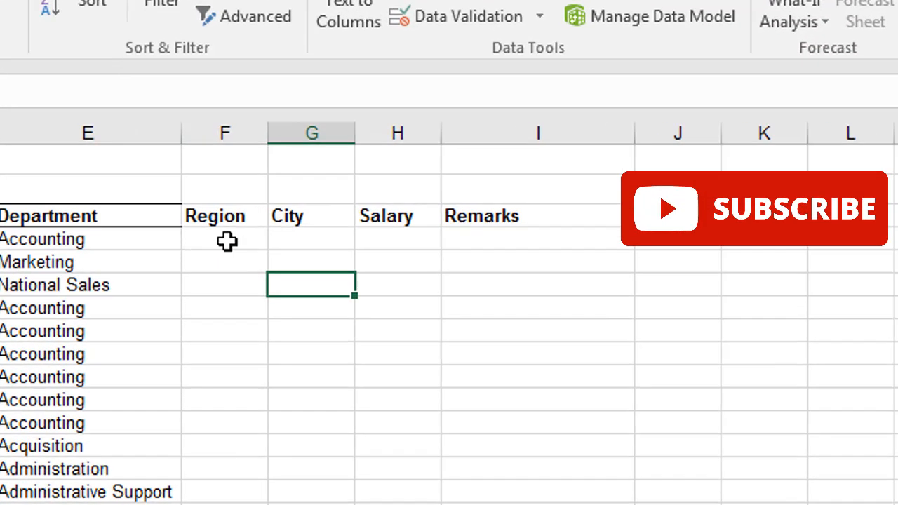
Choose southern for cell F7 and eastern for cell F8 from the Region drop-down lists
{"action": "left_click", "coordinate": [225, 226]}
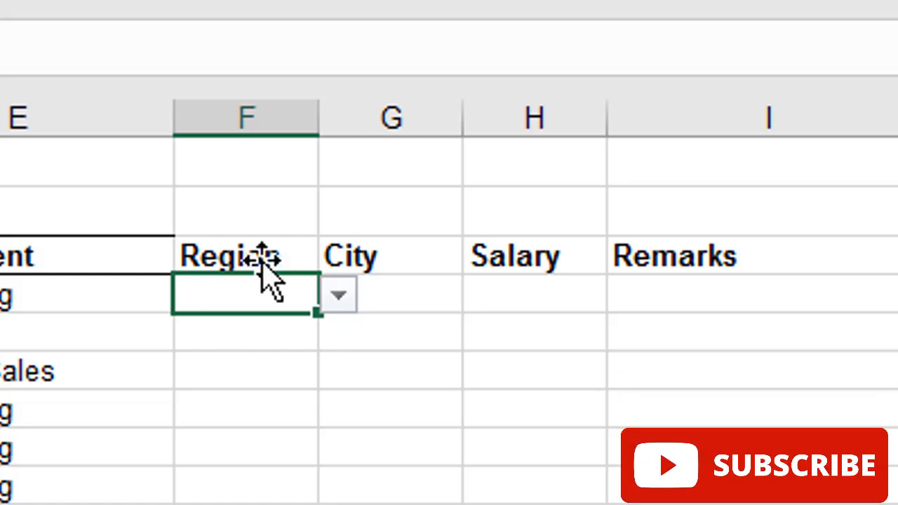
{"action": "left_click", "coordinate": [340, 297]}
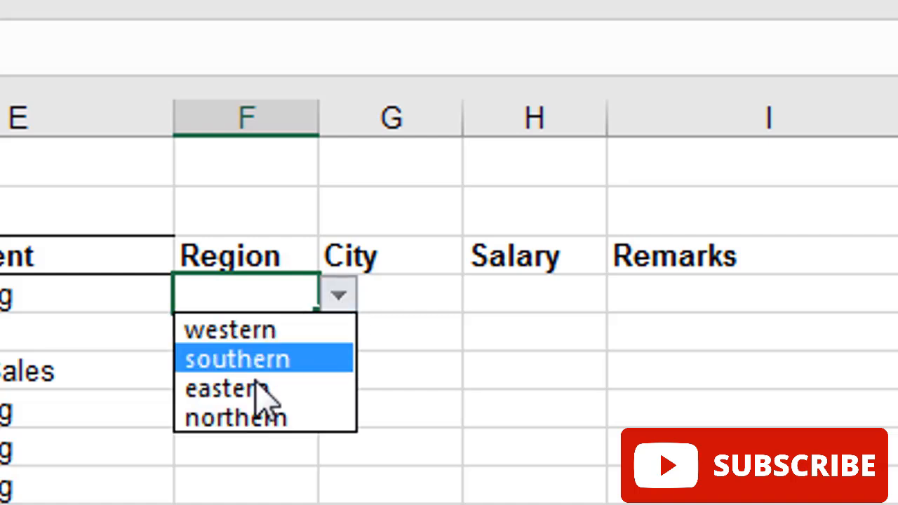
{"action": "left_click", "coordinate": [239, 360]}
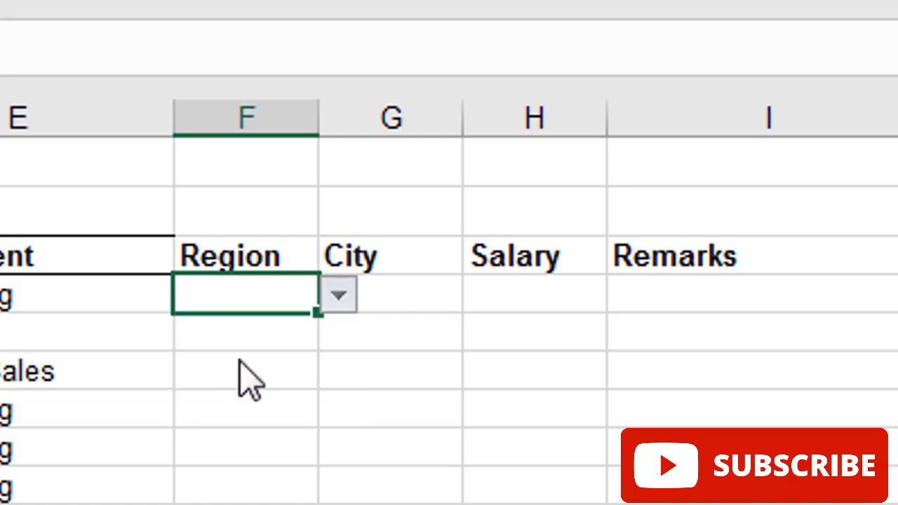
{"action": "left_click", "coordinate": [232, 348]}
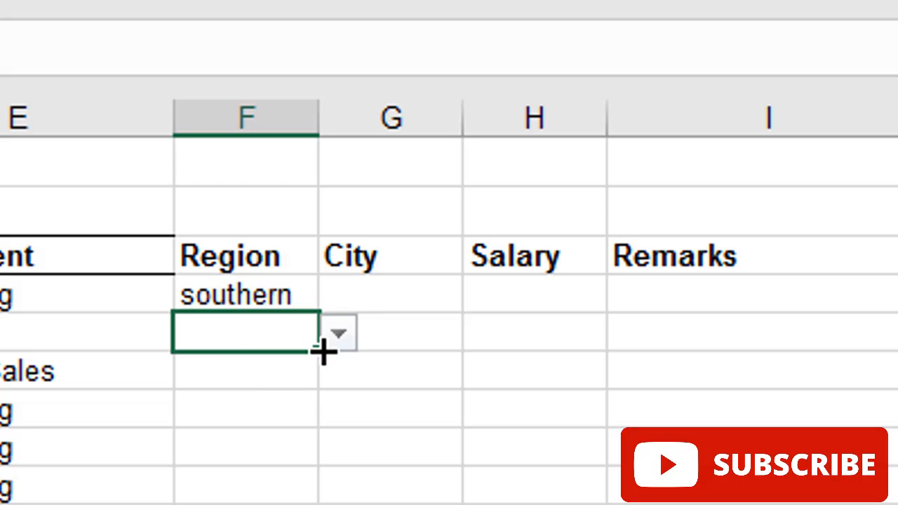
{"action": "left_click", "coordinate": [339, 332]}
{"action": "left_click", "coordinate": [261, 430]}
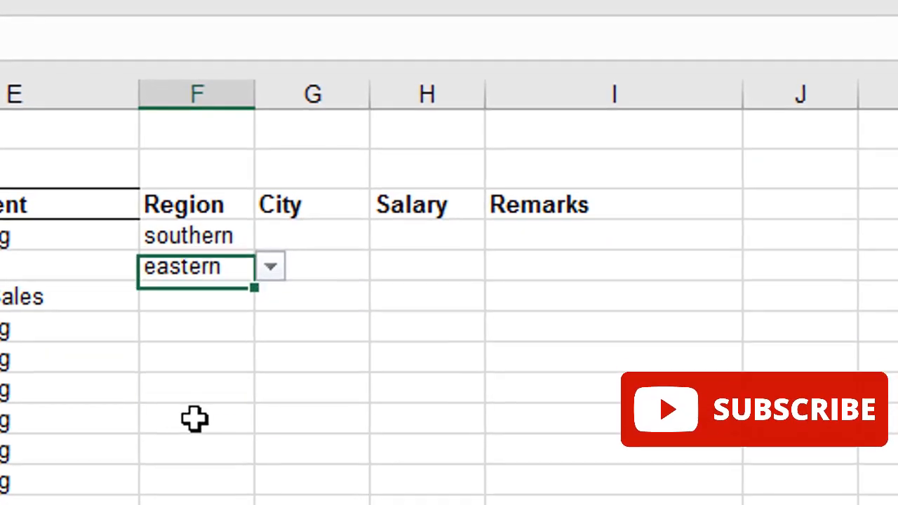
{"action": "left_click", "coordinate": [244, 504]}
{"action": "left_click", "coordinate": [269, 425]}
{"action": "left_click", "coordinate": [125, 391]}
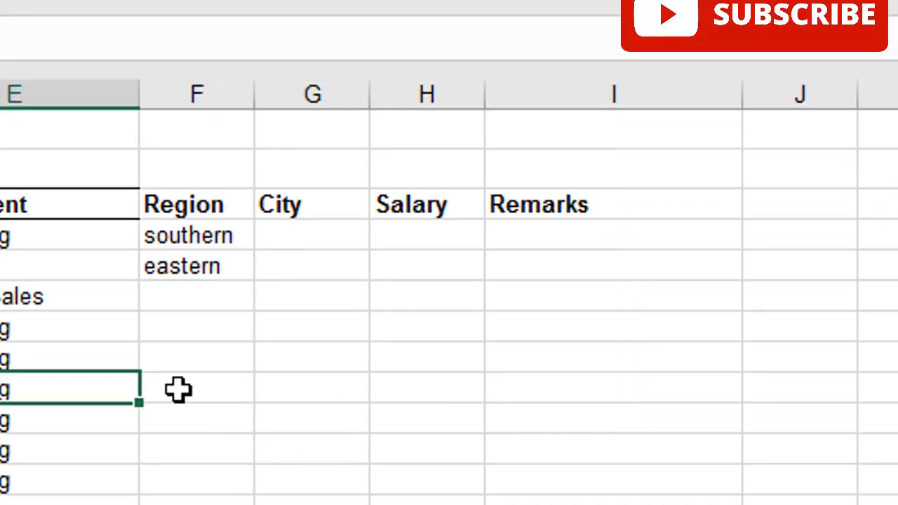
Fill more Region cells from their drop-down lists: eastern in F12, southern in F10 and eastern in F9
{"action": "left_click", "coordinate": [230, 390]}
{"action": "left_click", "coordinate": [270, 391]}
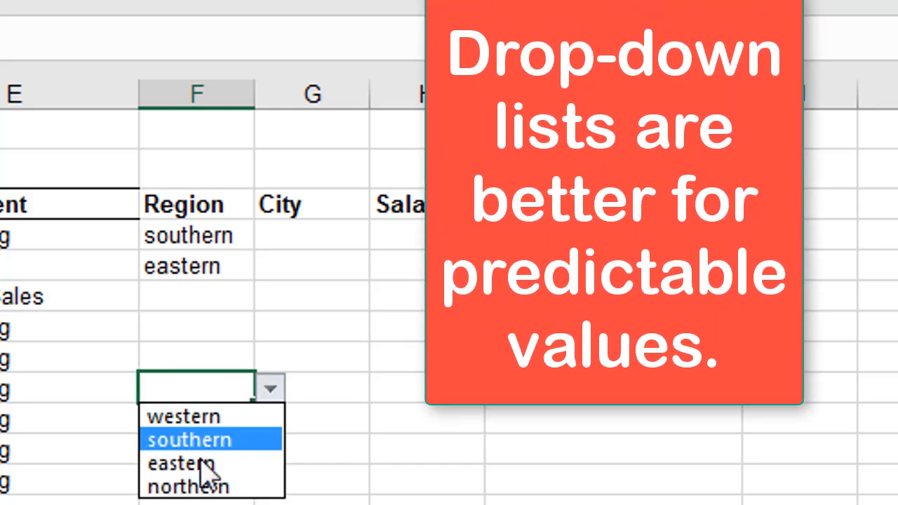
{"action": "left_click", "coordinate": [208, 464]}
{"action": "left_click", "coordinate": [189, 328]}
{"action": "left_click", "coordinate": [270, 327]}
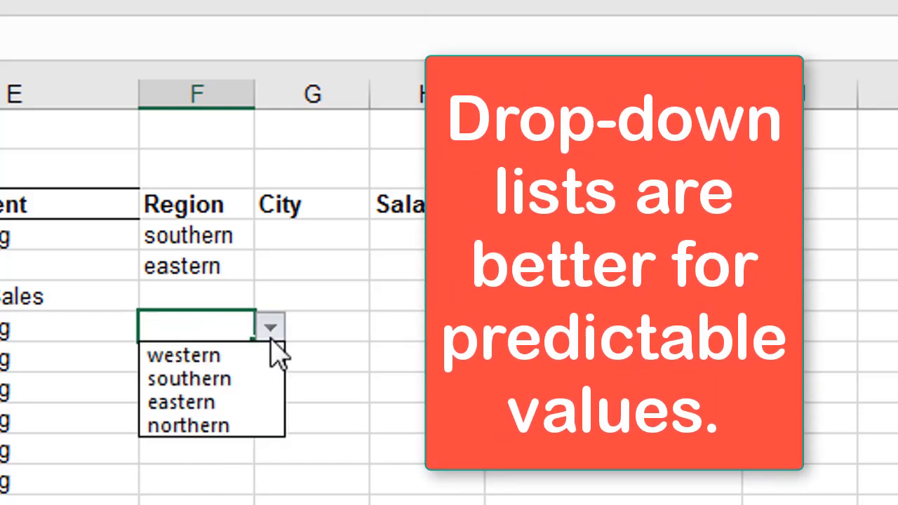
{"action": "left_click", "coordinate": [201, 378]}
{"action": "left_click", "coordinate": [204, 297]}
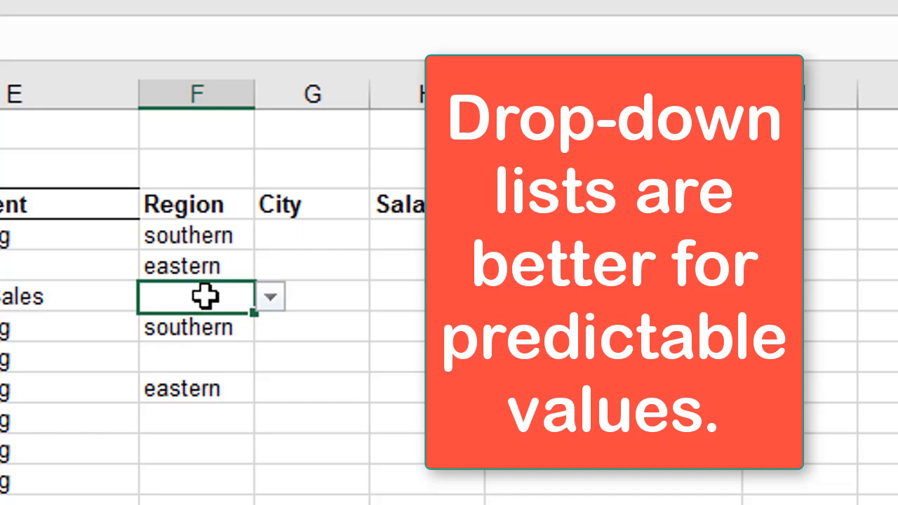
{"action": "left_click", "coordinate": [270, 297]}
{"action": "left_click", "coordinate": [201, 375]}
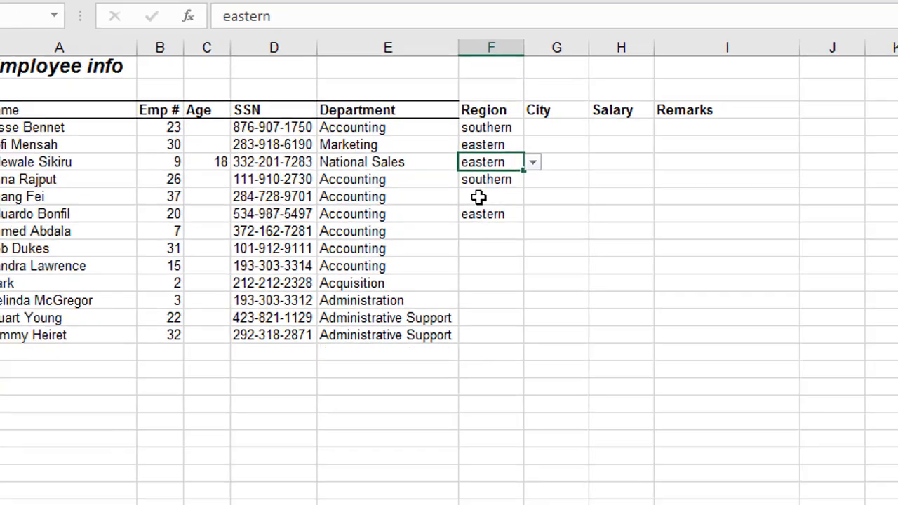
{"action": "left_click", "coordinate": [478, 197]}
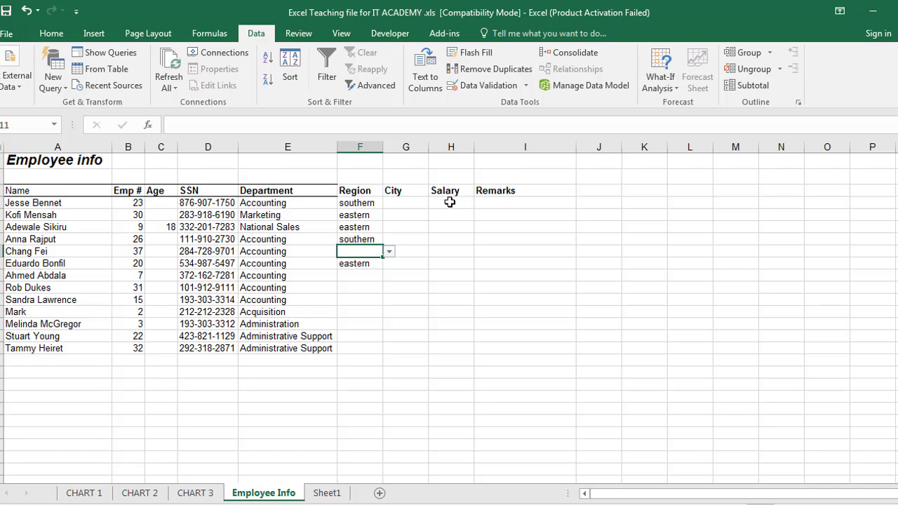
{"action": "left_click_drag", "start_coordinate": [449, 202], "coordinate": [454, 263]}
{"action": "left_click_drag", "start_coordinate": [457, 201], "coordinate": [447, 347]}
{"action": "left_click_drag", "start_coordinate": [381, 112], "coordinate": [381, 501]}
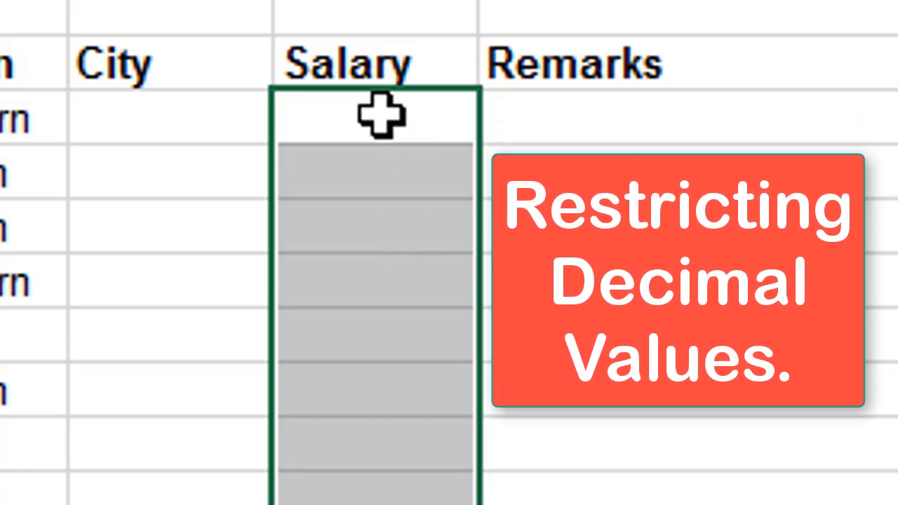
{"action": "left_click", "coordinate": [386, 138]}
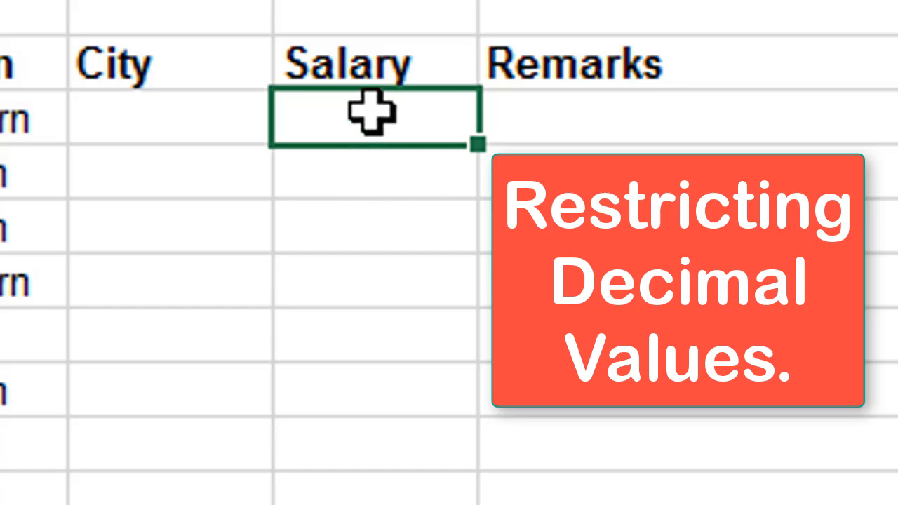
Set the data validation of the Salary cells H7:H19 to allow Decimal values
{"action": "left_click_drag", "start_coordinate": [372, 112], "coordinate": [356, 493]}
{"action": "left_click", "coordinate": [344, 276]}
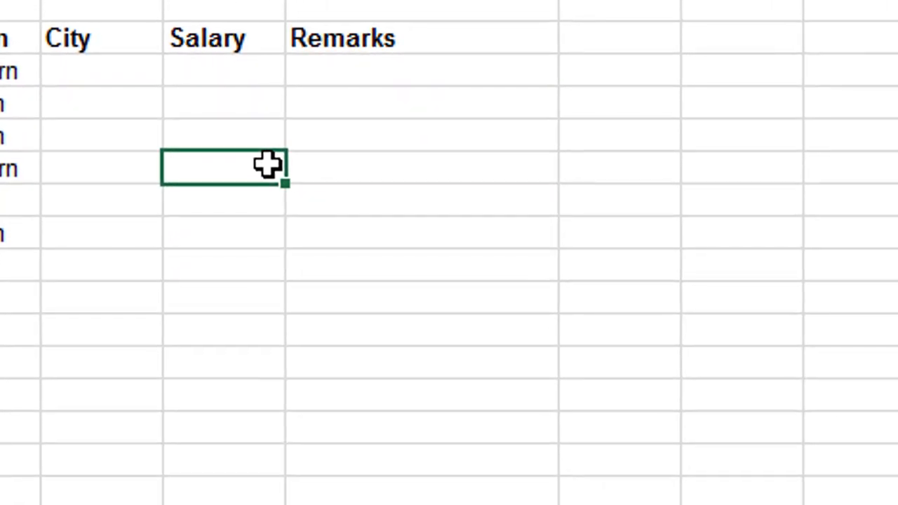
{"action": "left_click", "coordinate": [231, 64]}
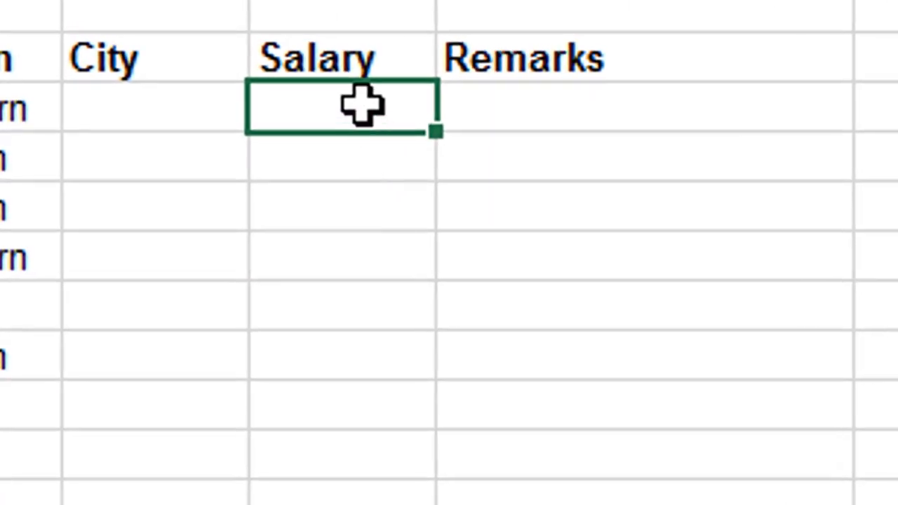
{"action": "left_click_drag", "start_coordinate": [363, 105], "coordinate": [387, 461]}
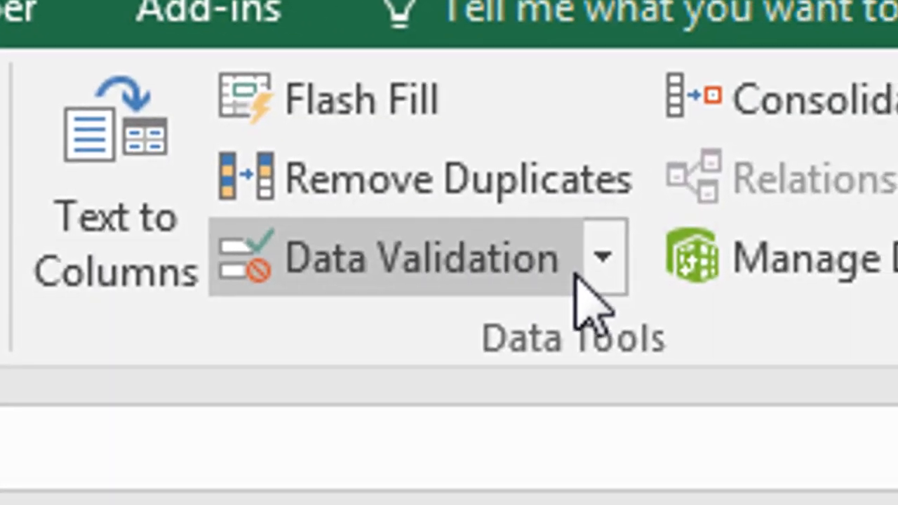
{"action": "left_click", "coordinate": [603, 270]}
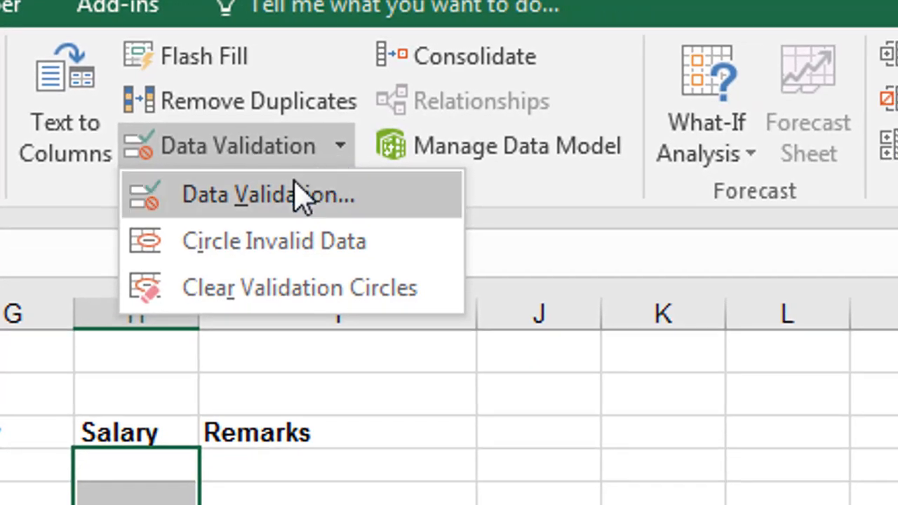
{"action": "left_click", "coordinate": [530, 345]}
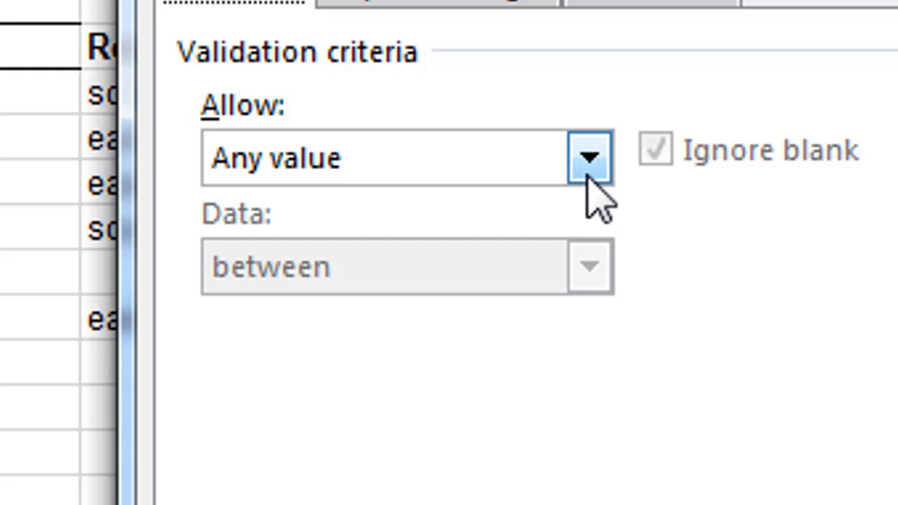
{"action": "left_click", "coordinate": [587, 164]}
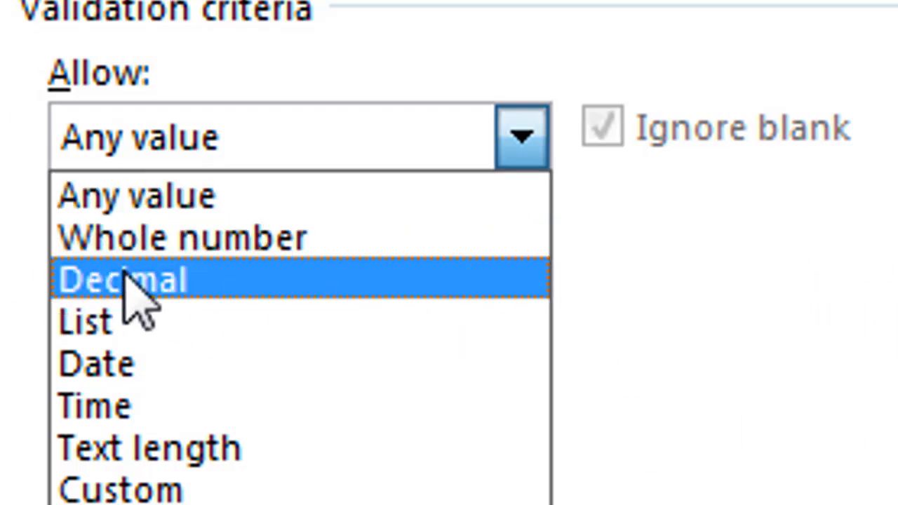
{"action": "left_click", "coordinate": [161, 284]}
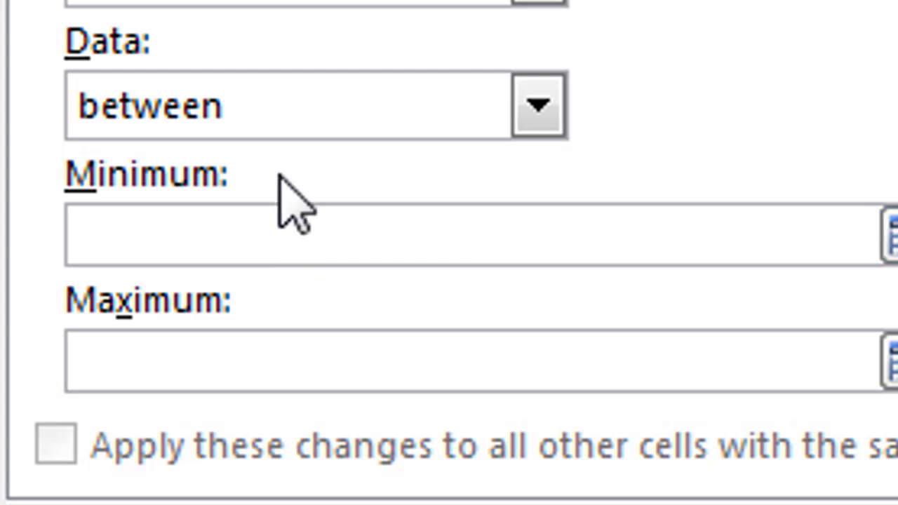
Try the not between condition for the decimal rule and return it to between
{"action": "left_click", "coordinate": [256, 232]}
{"action": "left_click", "coordinate": [270, 94]}
{"action": "left_click", "coordinate": [277, 102]}
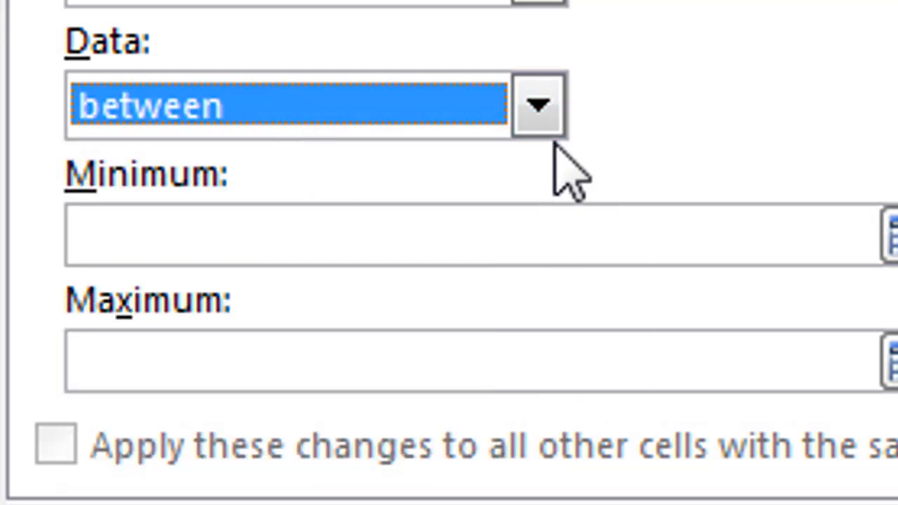
{"action": "left_click", "coordinate": [536, 105]}
{"action": "left_click", "coordinate": [325, 205]}
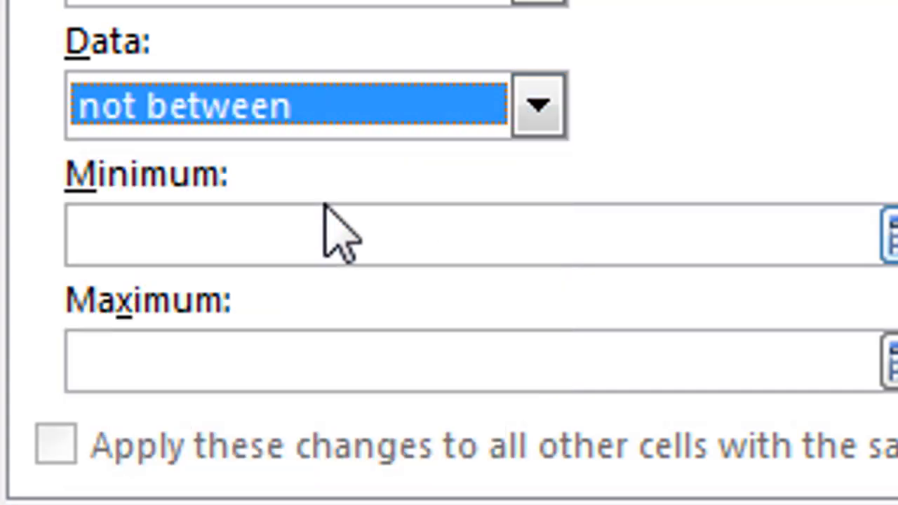
{"action": "left_click", "coordinate": [521, 109]}
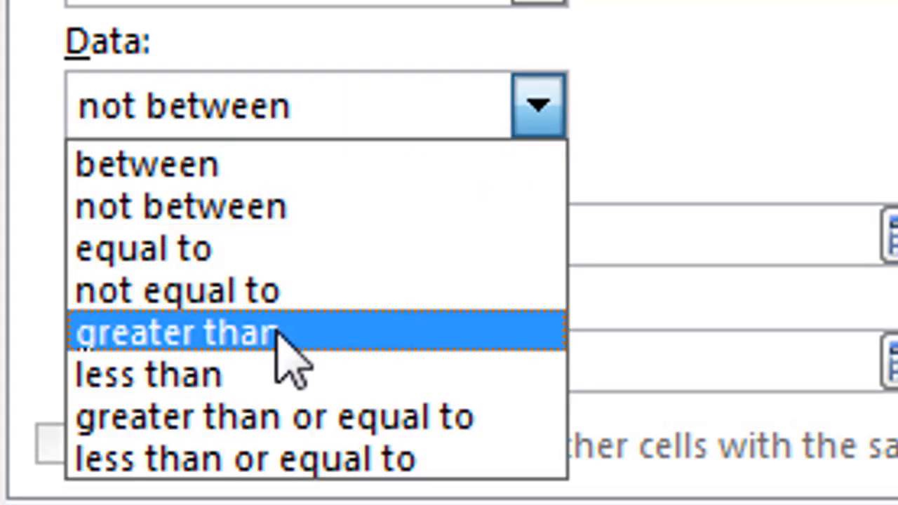
{"action": "left_click", "coordinate": [704, 112]}
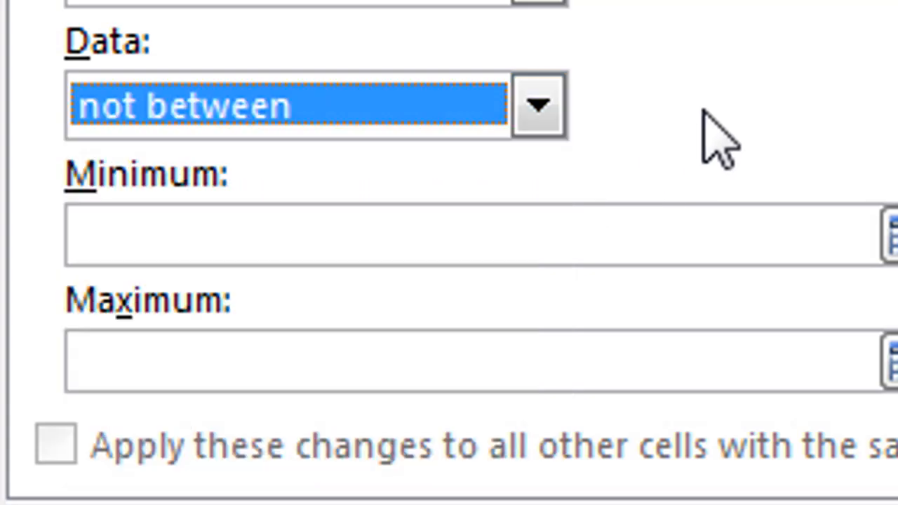
{"action": "left_click", "coordinate": [547, 125]}
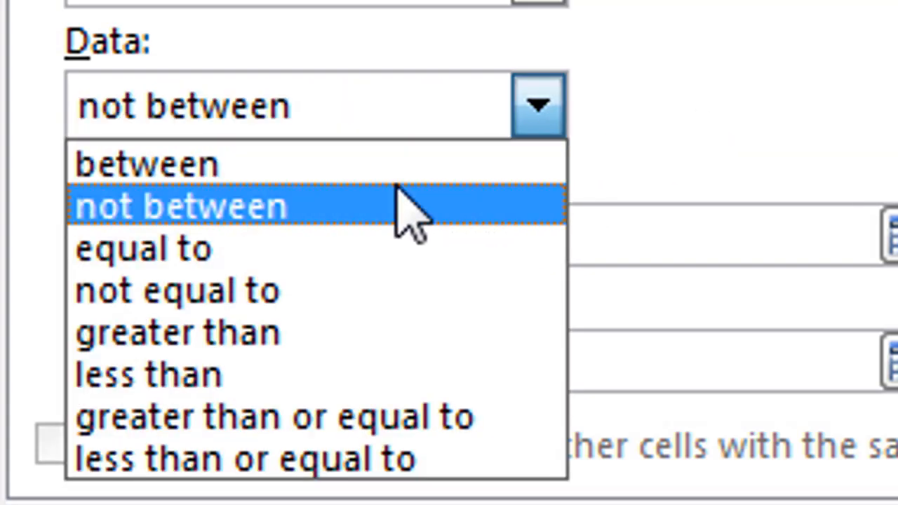
{"action": "left_click", "coordinate": [212, 168]}
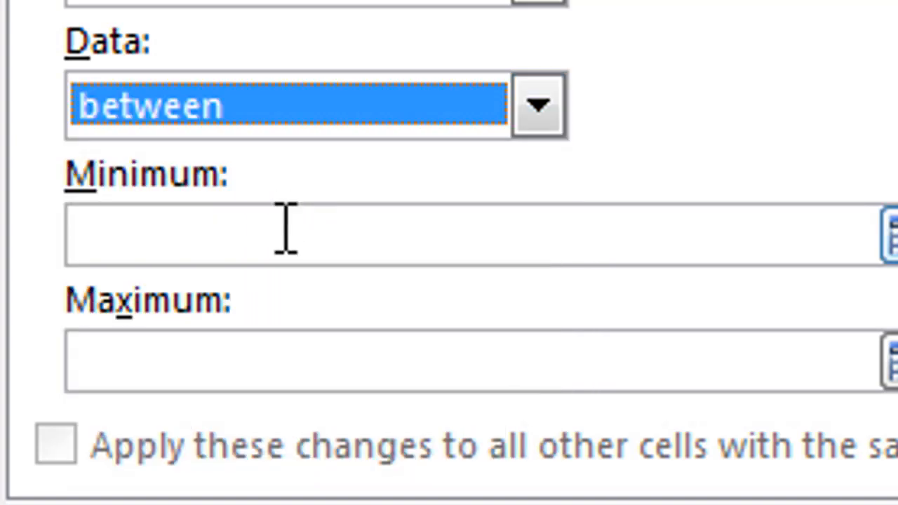
Set both the minimum and the maximum of the decimal rule to 10000
{"action": "left_click", "coordinate": [286, 228]}
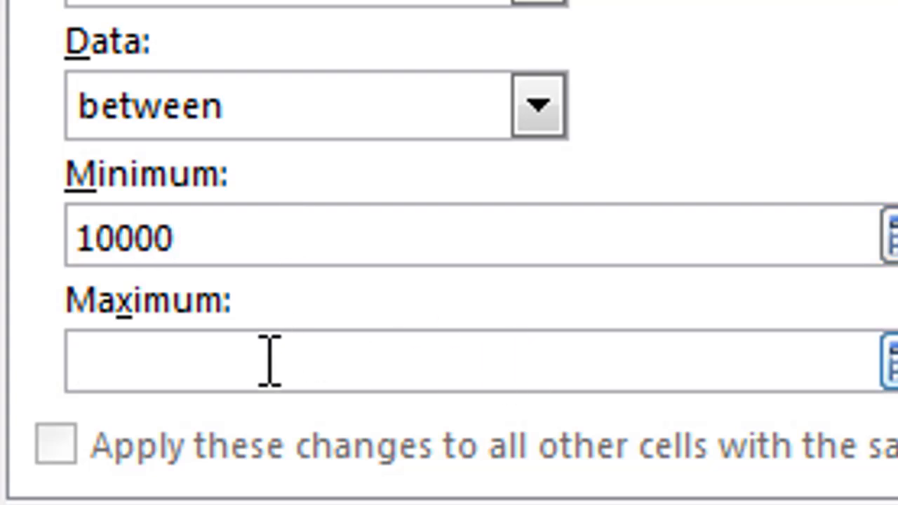
{"action": "type", "text": "10"}
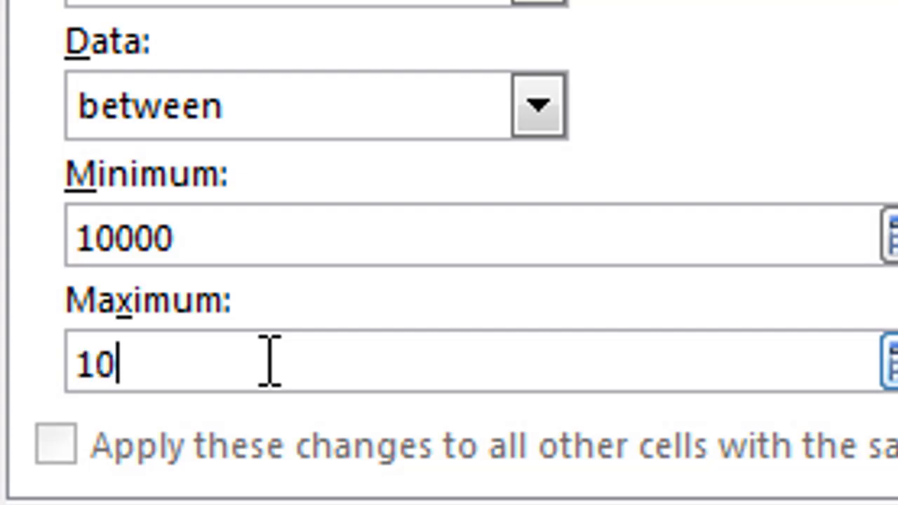
{"action": "type", "text": "000"}
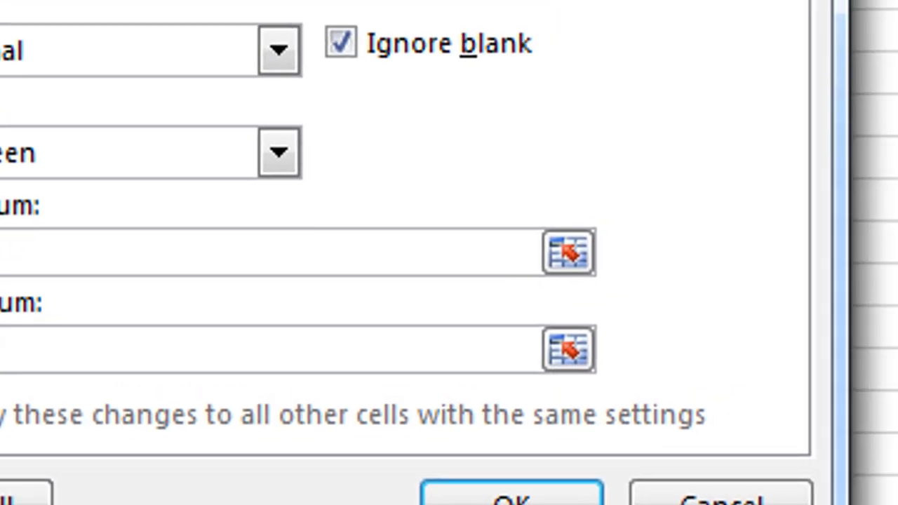
Set the rule's error alert message to "The number you entered is not valid. Please check again." and apply the validation
{"action": "left_click", "coordinate": [161, 4]}
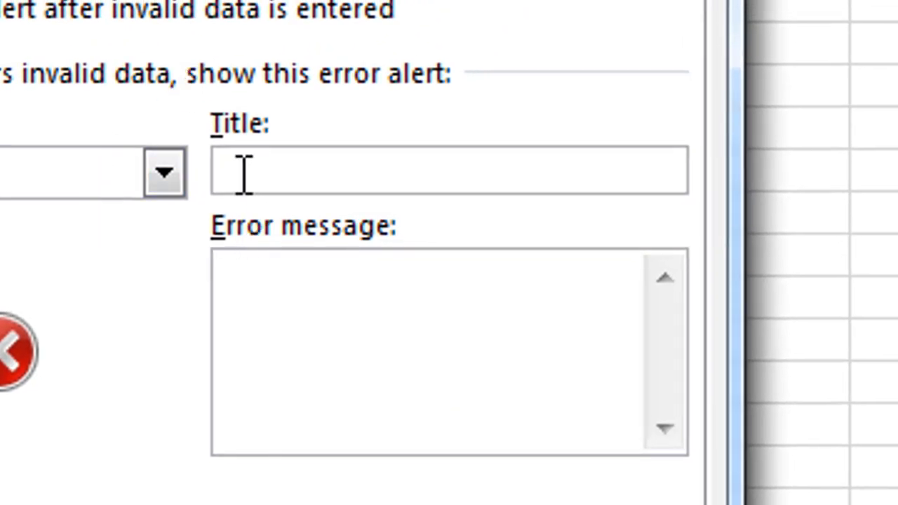
{"action": "left_click", "coordinate": [295, 287]}
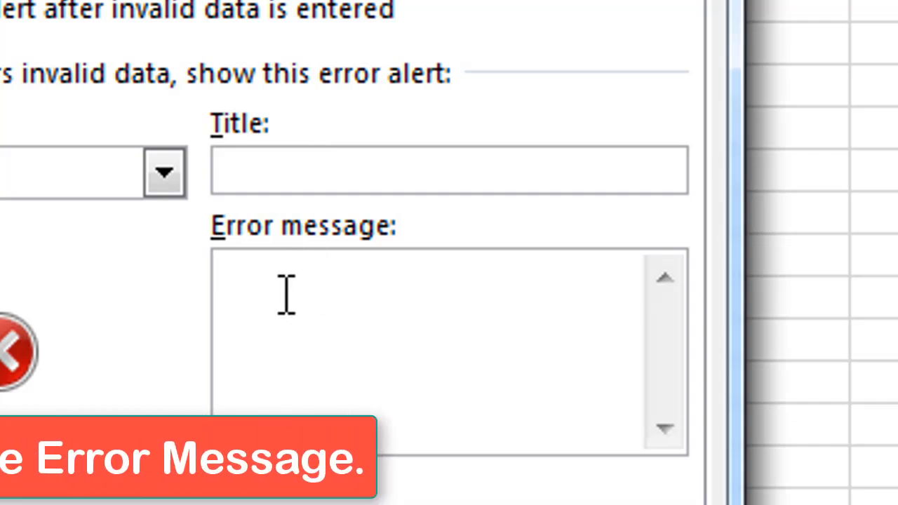
{"action": "type", "text": "t"}
{"action": "key", "text": "BackSpace"}
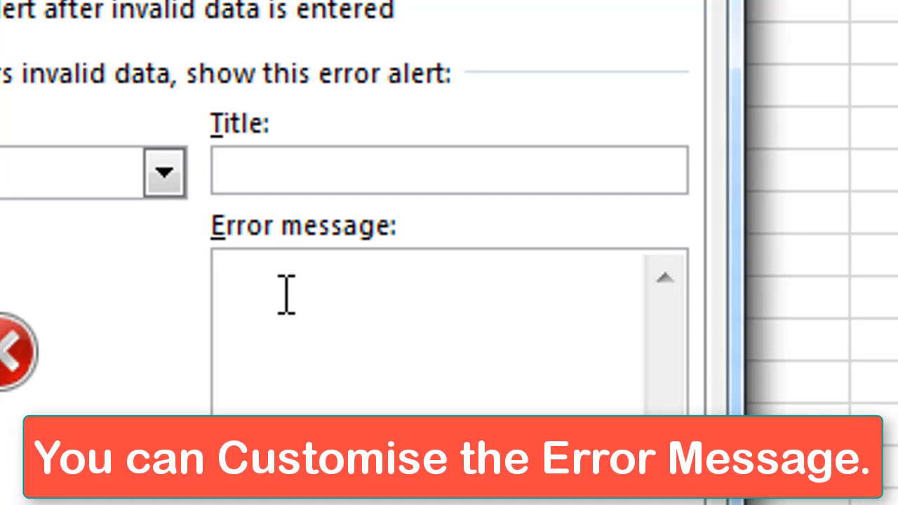
{"action": "type", "text": "T"}
{"action": "key", "text": "BackSpace"}
{"action": "type", "text": "The"}
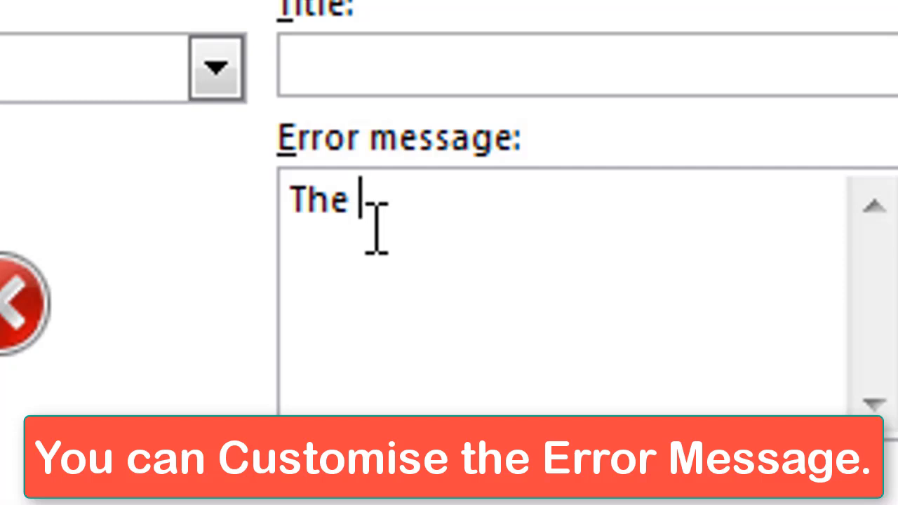
{"action": "type", "text": " number "}
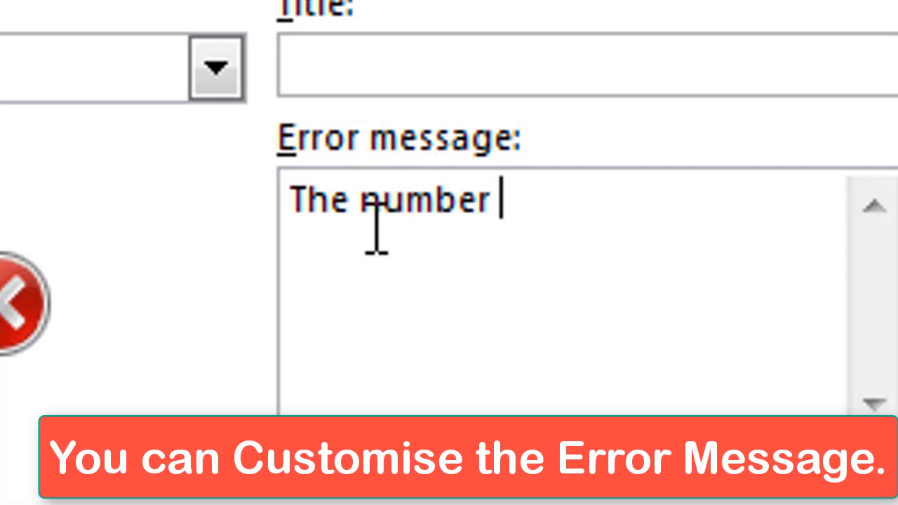
{"action": "type", "text": "you entere"}
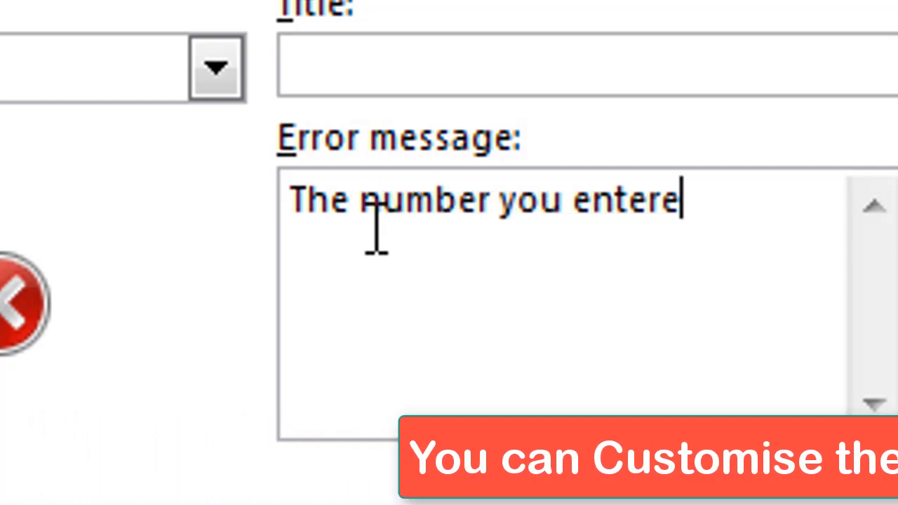
{"action": "type", "text": "d is no"}
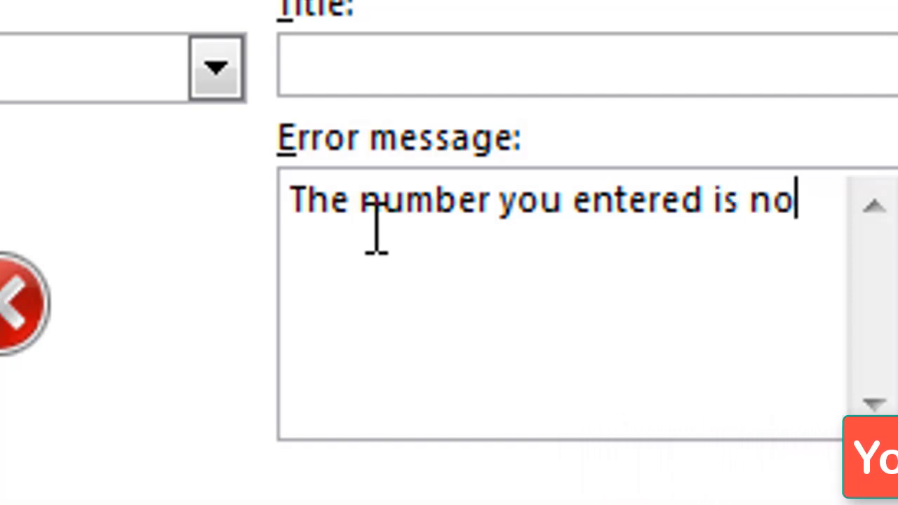
{"action": "type", "text": "t vali"}
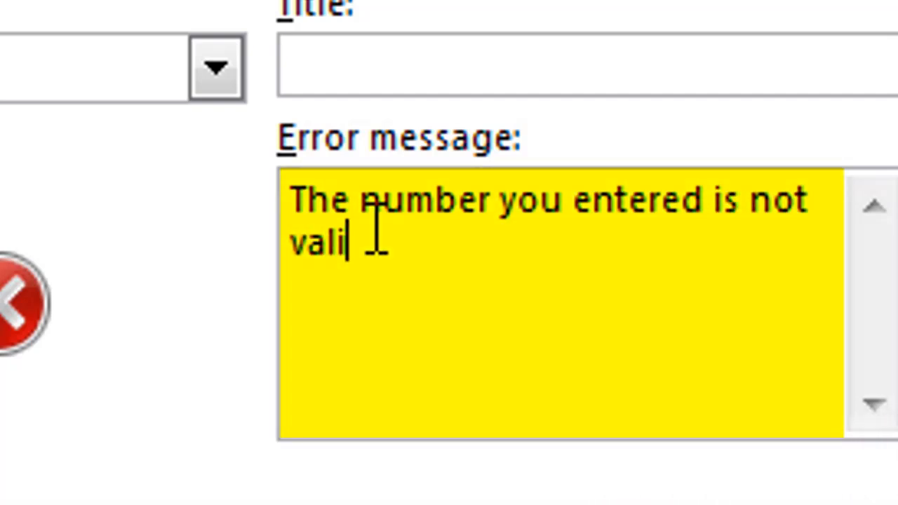
{"action": "type", "text": "d. Please che"}
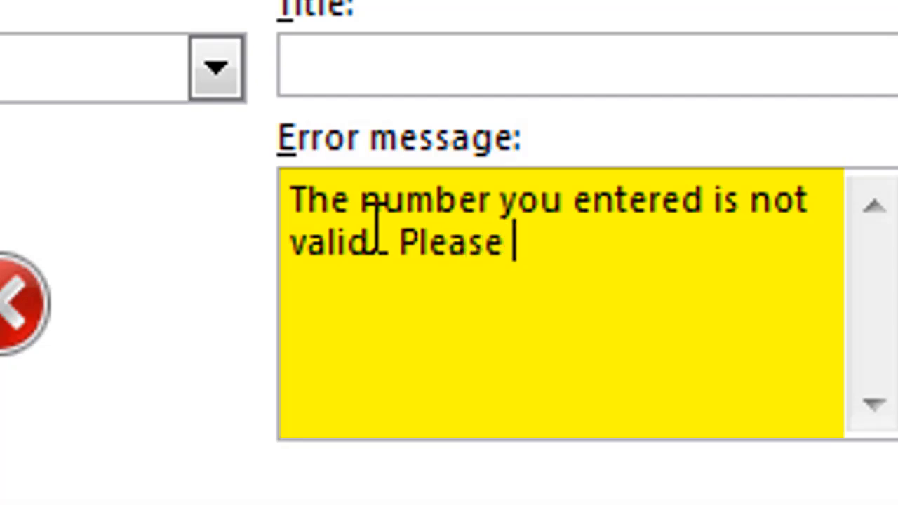
{"action": "type", "text": "ck again."}
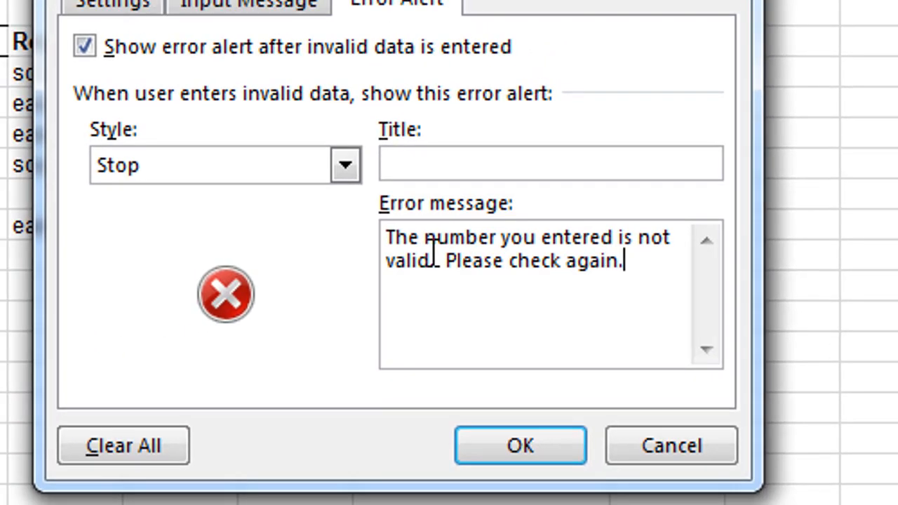
{"action": "left_click", "coordinate": [484, 444]}
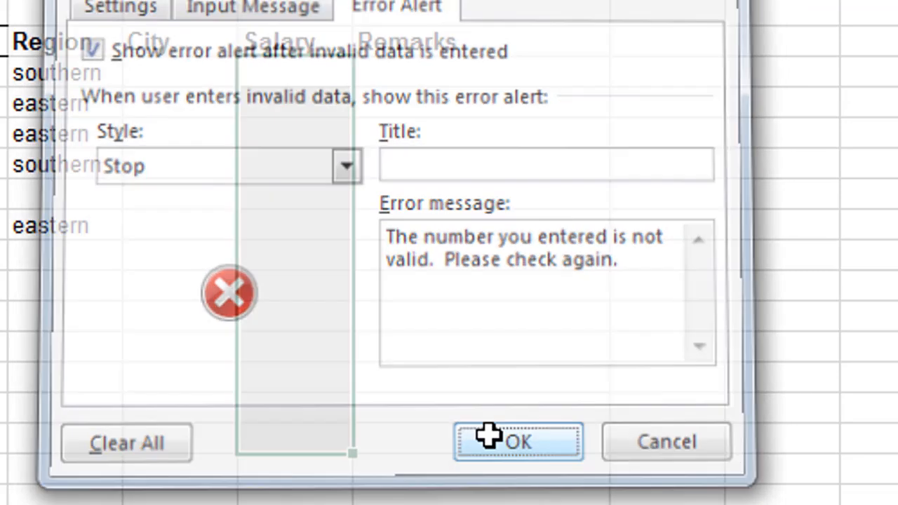
Test the Salary rule by trying to enter 40 in cell H8, retry it once and discard the entry
{"action": "left_click", "coordinate": [293, 104]}
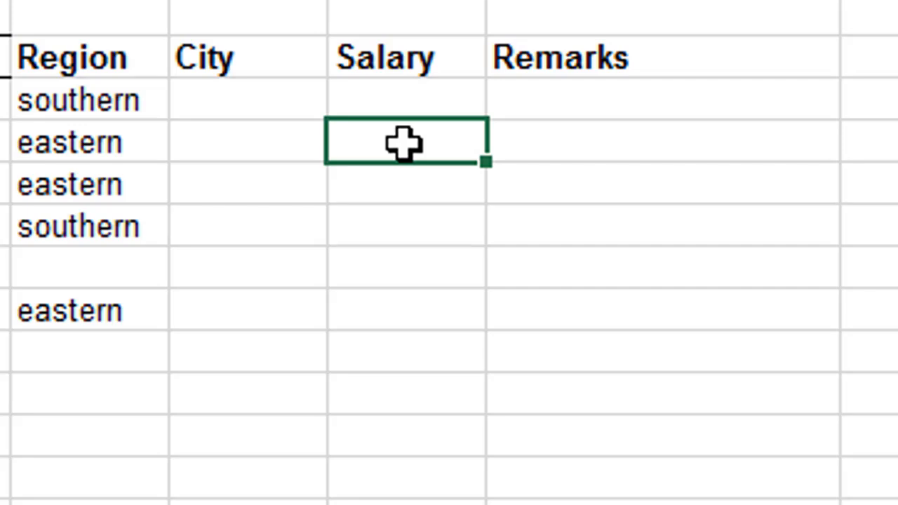
{"action": "type", "text": "40"}
{"action": "key", "text": "Return"}
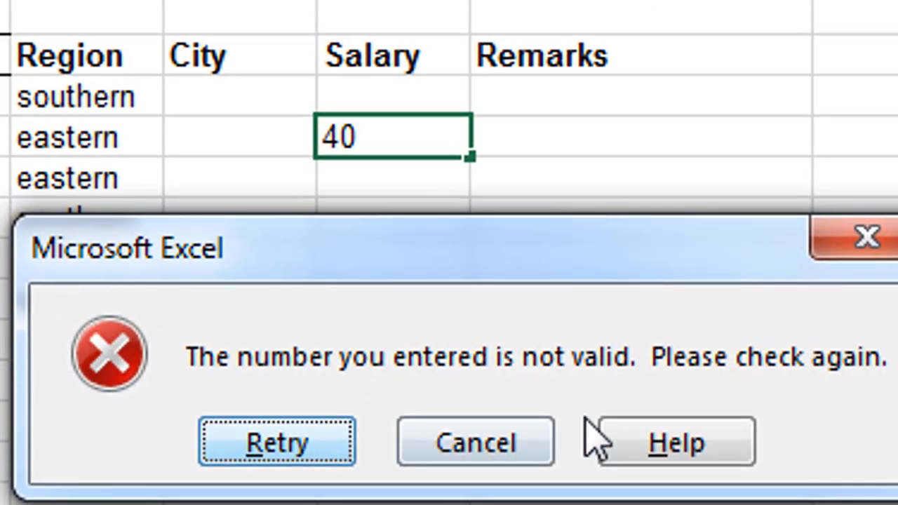
{"action": "left_click", "coordinate": [242, 453]}
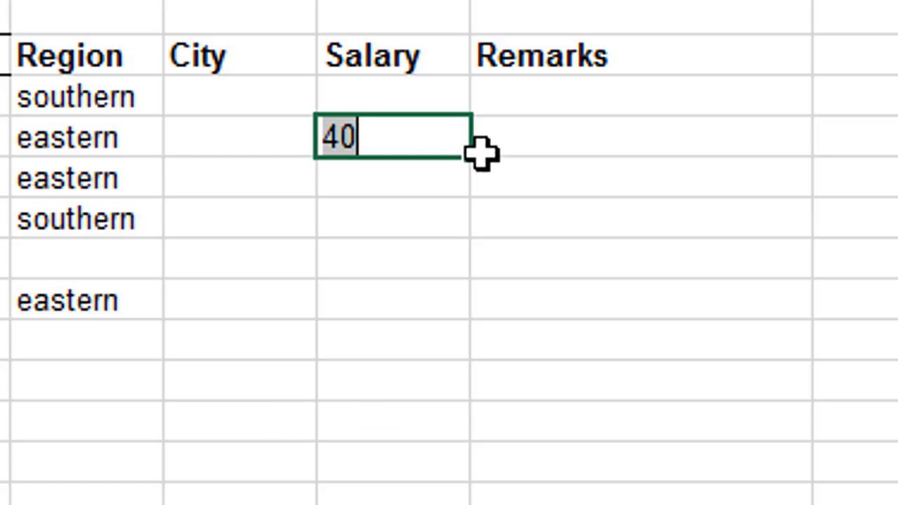
{"action": "key", "text": "Return"}
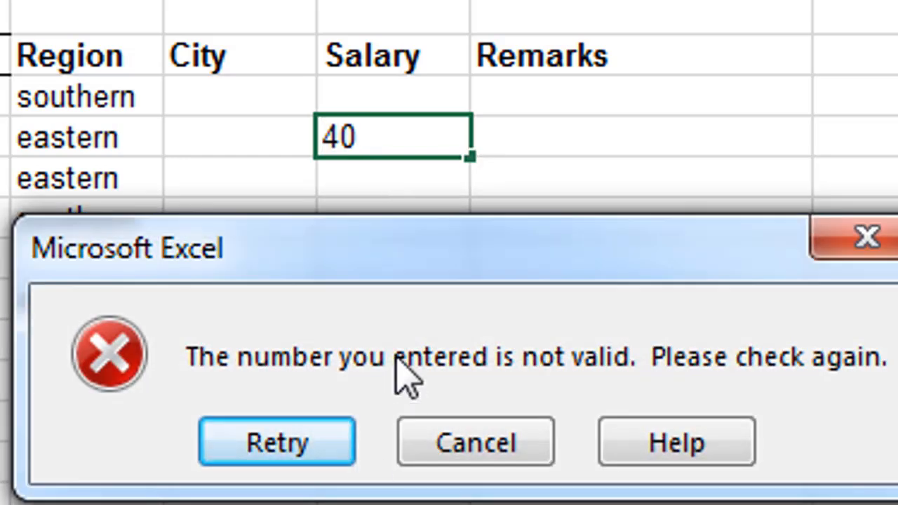
{"action": "left_click", "coordinate": [243, 465]}
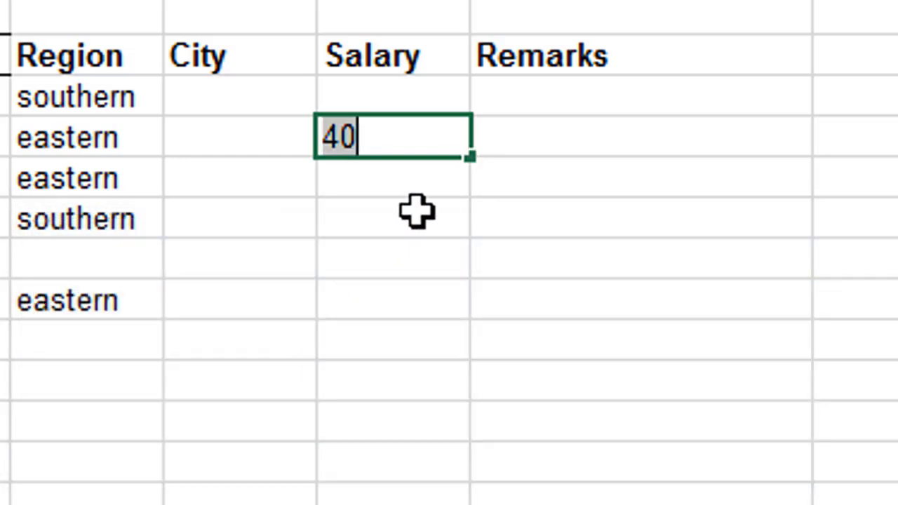
{"action": "key", "text": "Escape"}
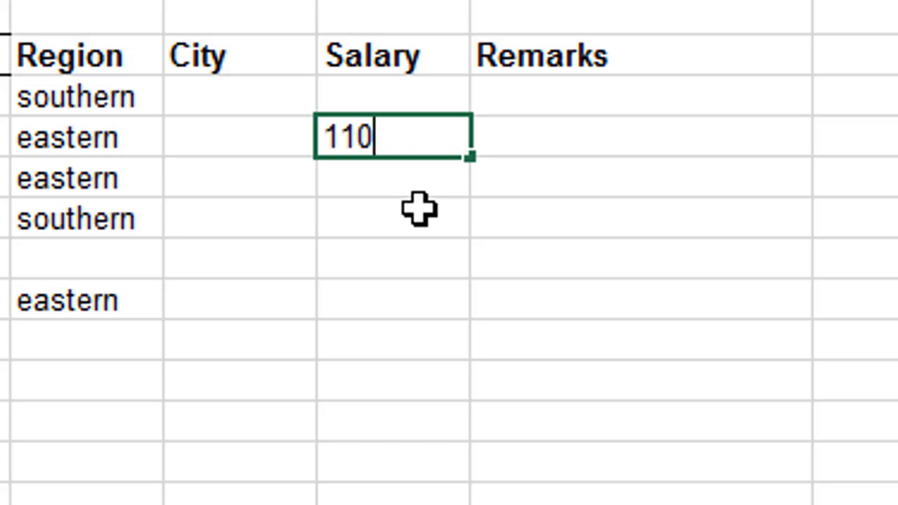
Test the Salary rule by trying to enter 11000 in cells H8 and H7, discarding each entry
{"action": "type", "text": "11000"}
{"action": "key", "text": "Return"}
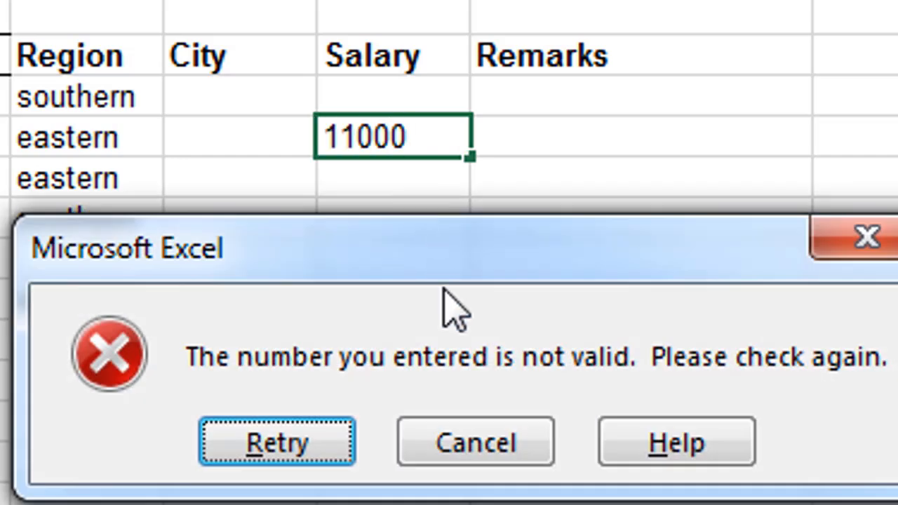
{"action": "left_click", "coordinate": [299, 456]}
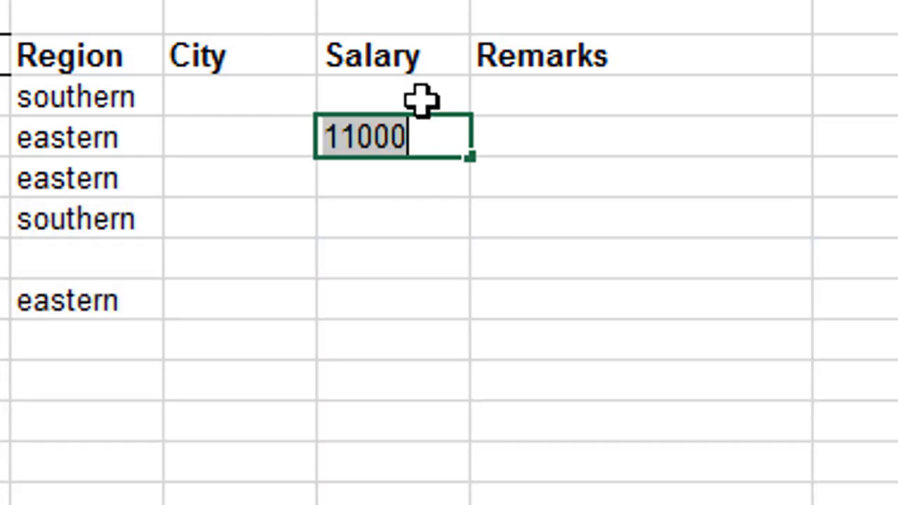
{"action": "key", "text": "Return"}
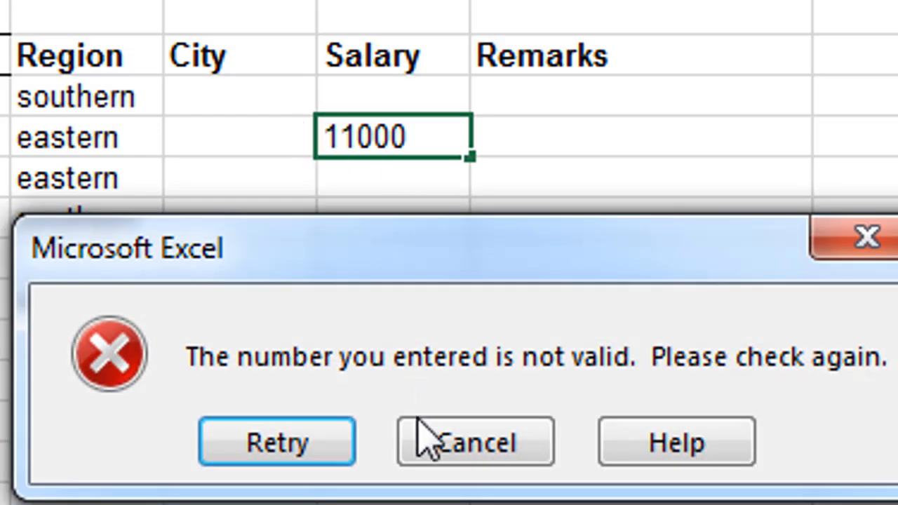
{"action": "left_click", "coordinate": [436, 456]}
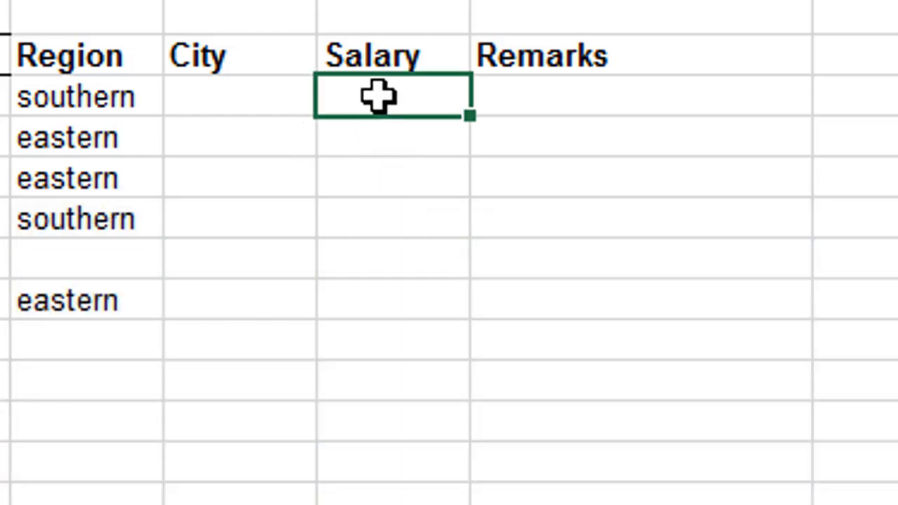
{"action": "key", "text": "Return"}
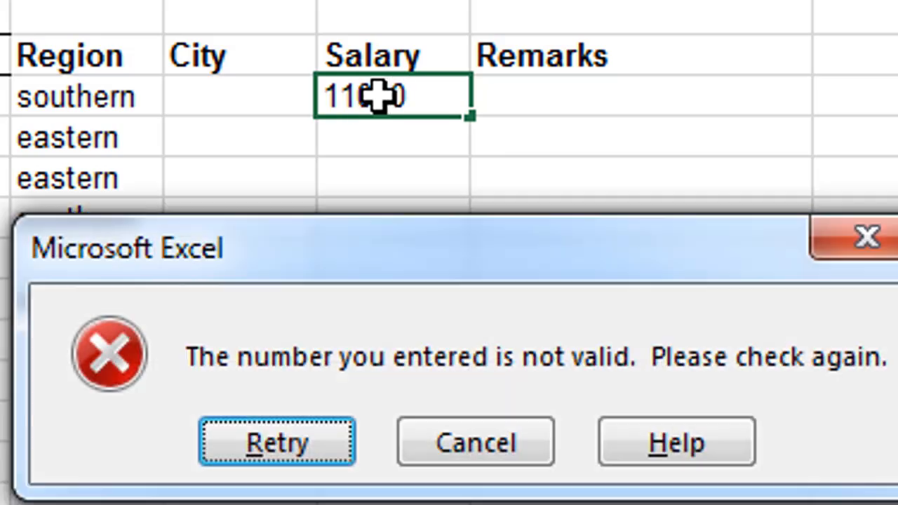
{"action": "left_click", "coordinate": [508, 448]}
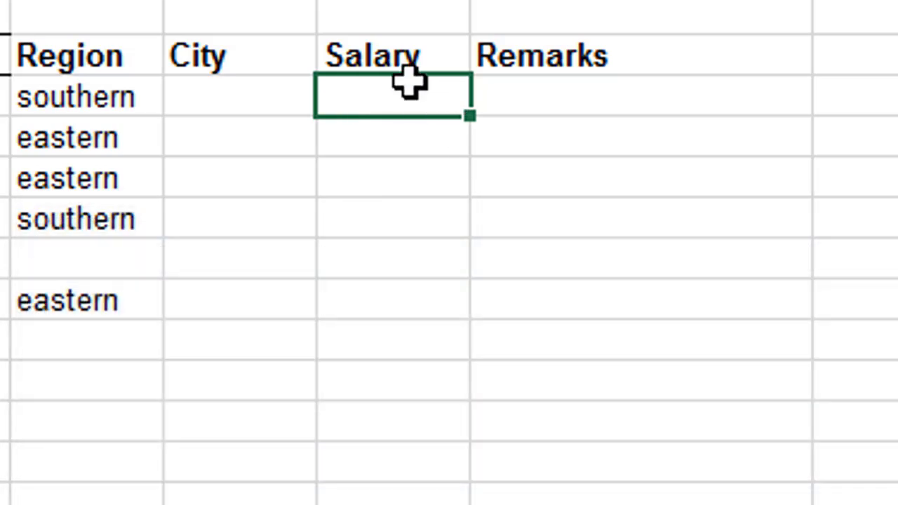
Set the maximum of the decimal rule on the Salary cells to 100000 and apply it
{"action": "left_click_drag", "start_coordinate": [410, 82], "coordinate": [409, 501]}
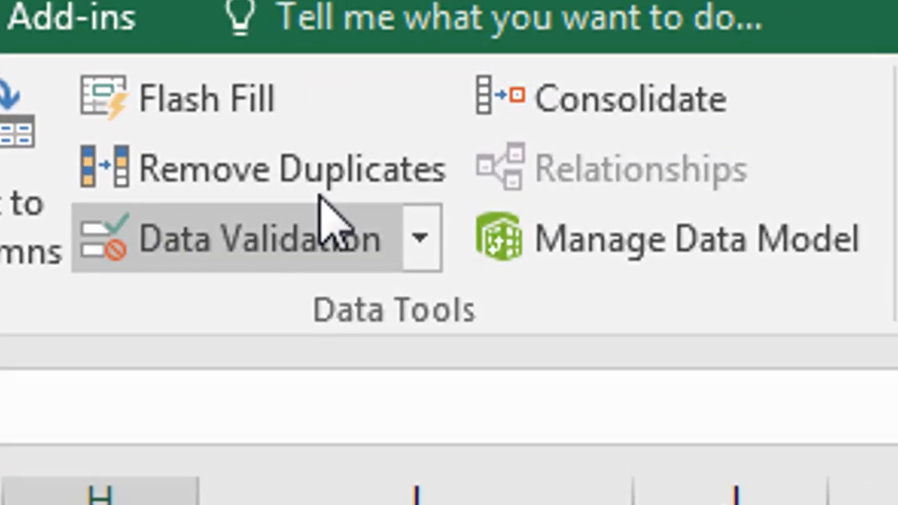
{"action": "left_click", "coordinate": [422, 239]}
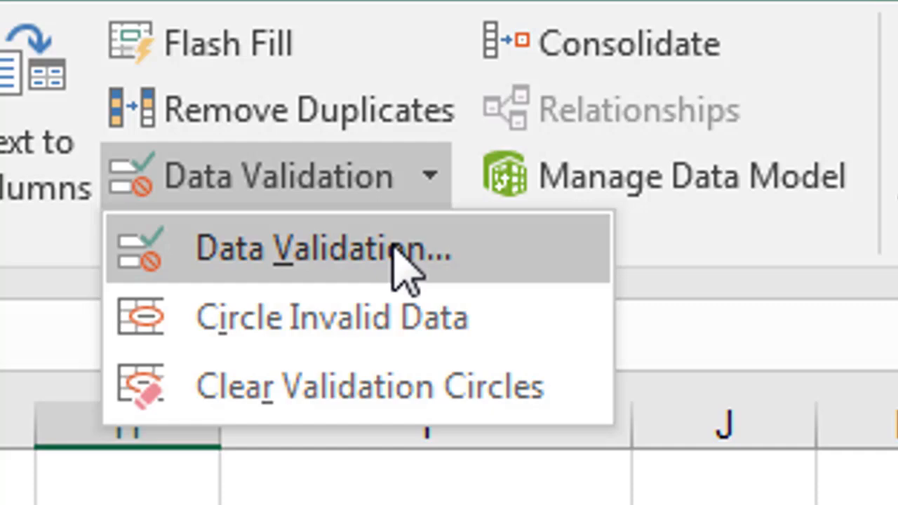
{"action": "left_click", "coordinate": [403, 270]}
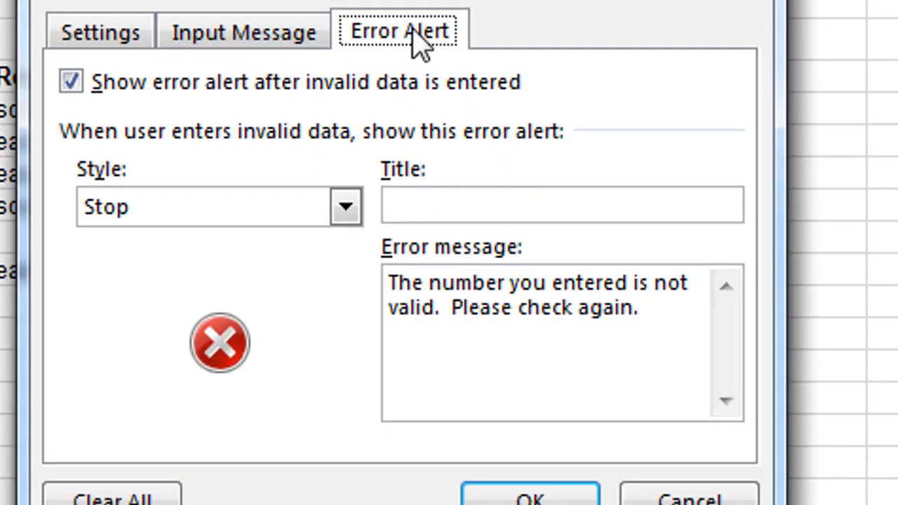
{"action": "left_click", "coordinate": [113, 33]}
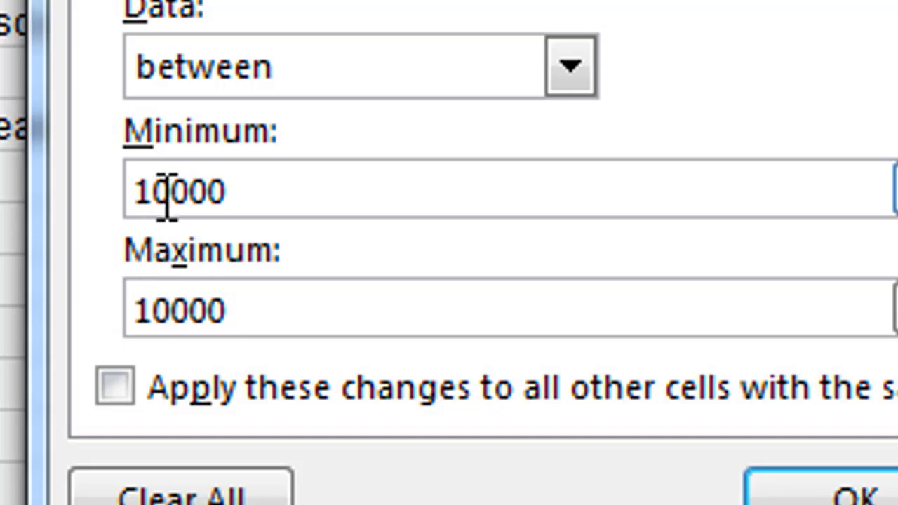
{"action": "left_click_drag", "start_coordinate": [174, 189], "coordinate": [292, 176]}
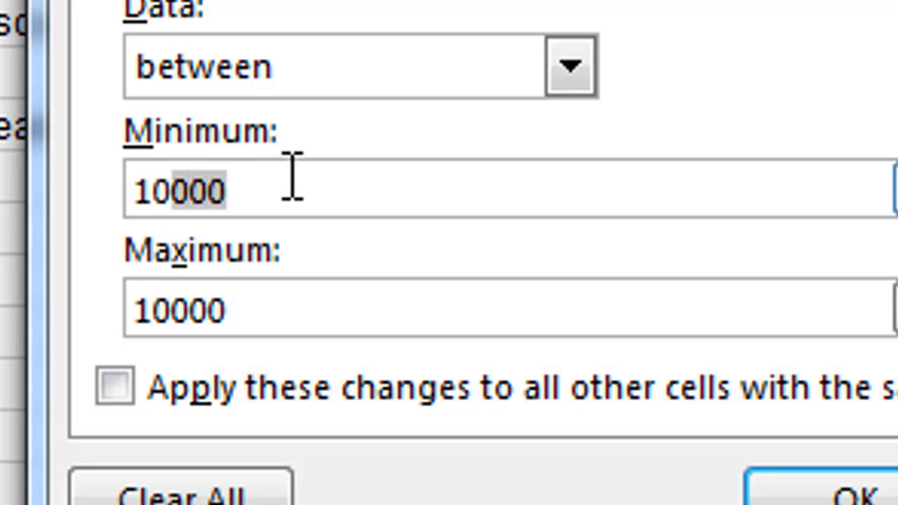
{"action": "left_click_drag", "start_coordinate": [174, 309], "coordinate": [320, 307]}
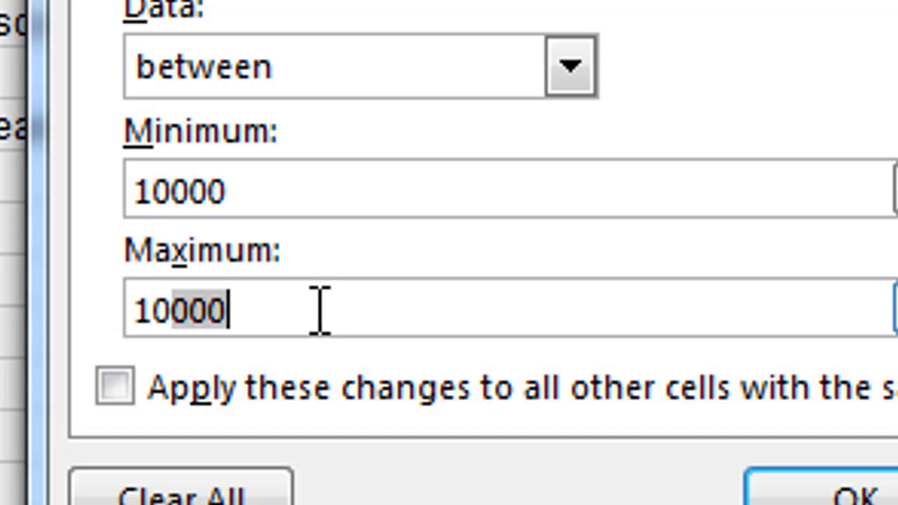
{"action": "key", "text": "BackSpace"}
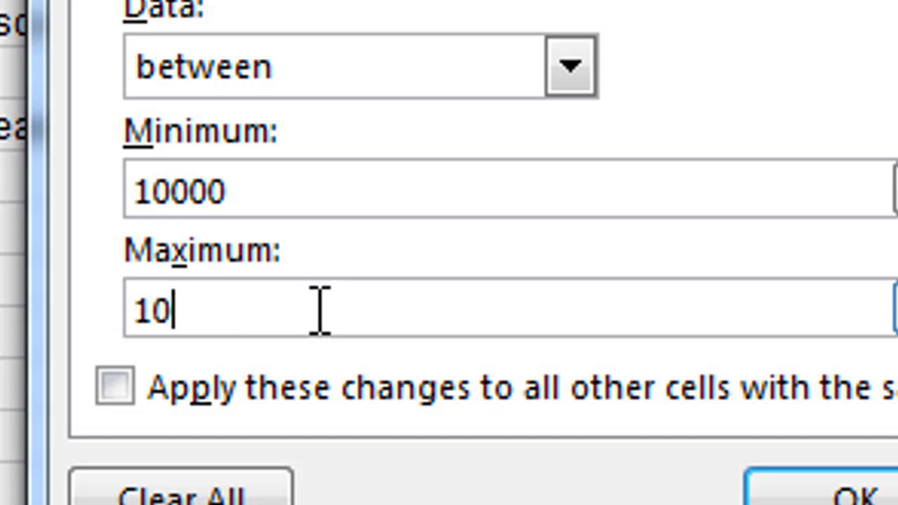
{"action": "type", "text": "0"}
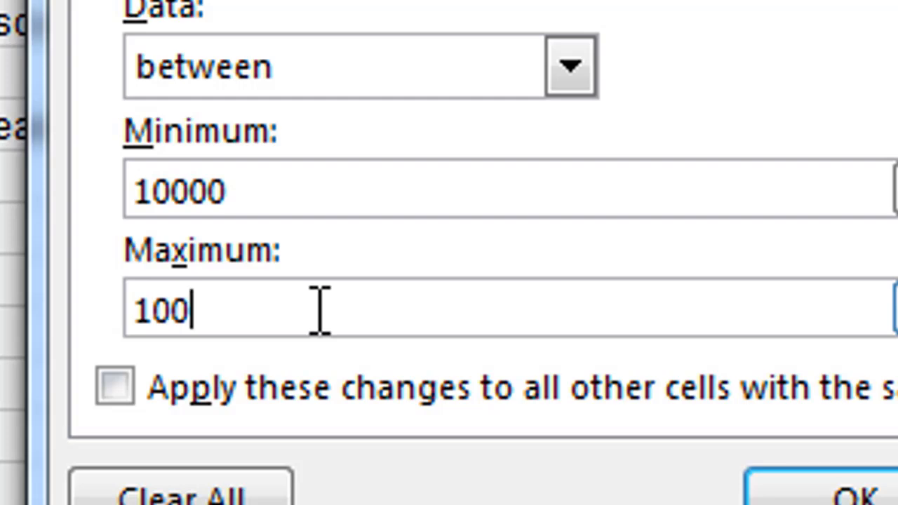
{"action": "type", "text": "000"}
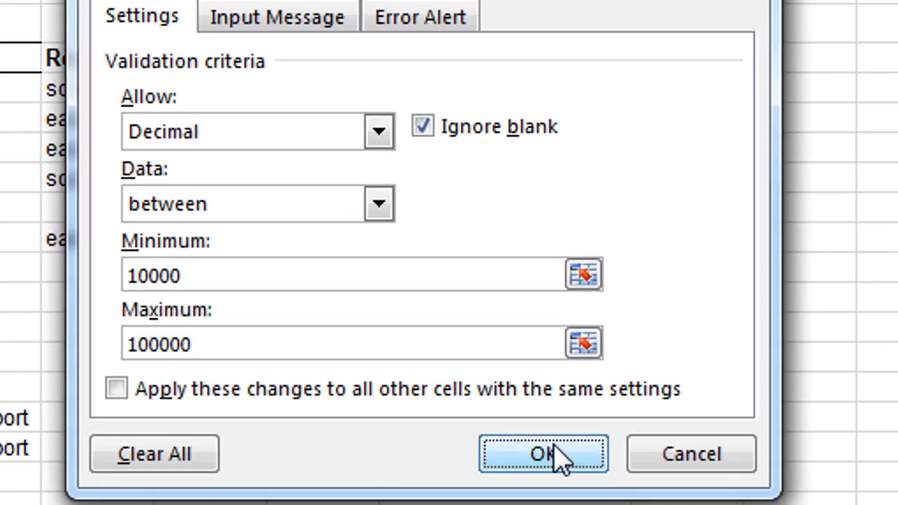
{"action": "left_click", "coordinate": [848, 498]}
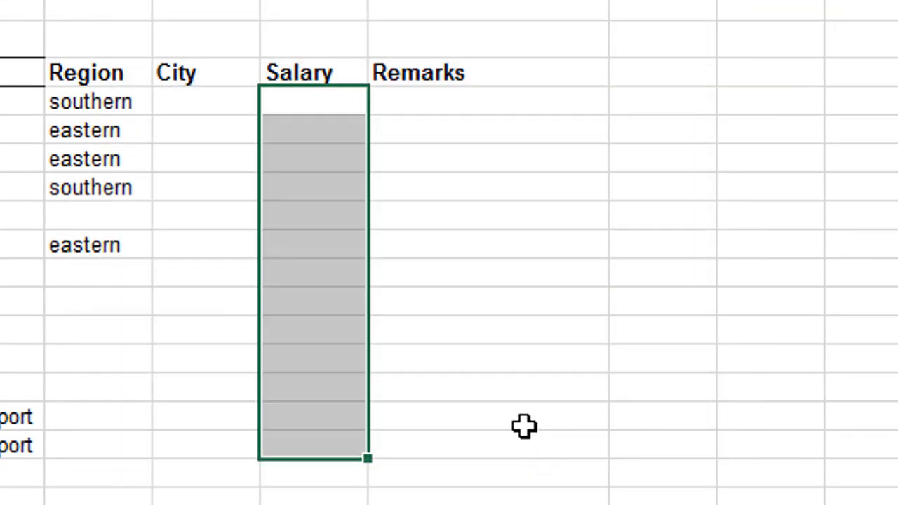
Enter a salary of 11000 in cell H8
{"action": "left_click", "coordinate": [314, 129]}
{"action": "left_click", "coordinate": [223, 136]}
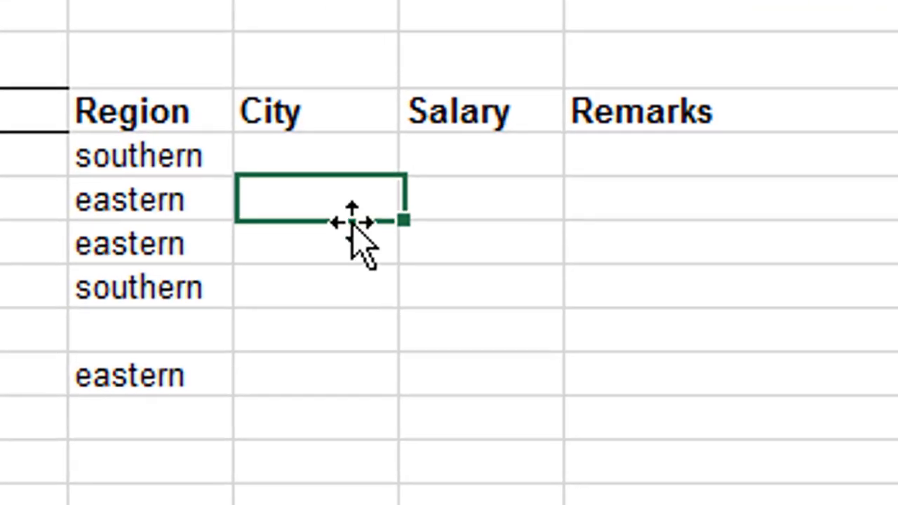
{"action": "left_click", "coordinate": [491, 218]}
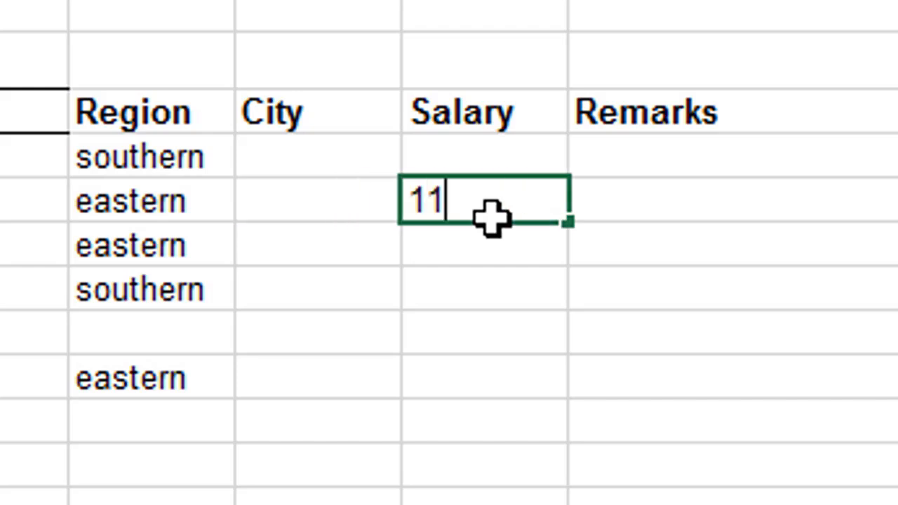
{"action": "key", "text": "Return"}
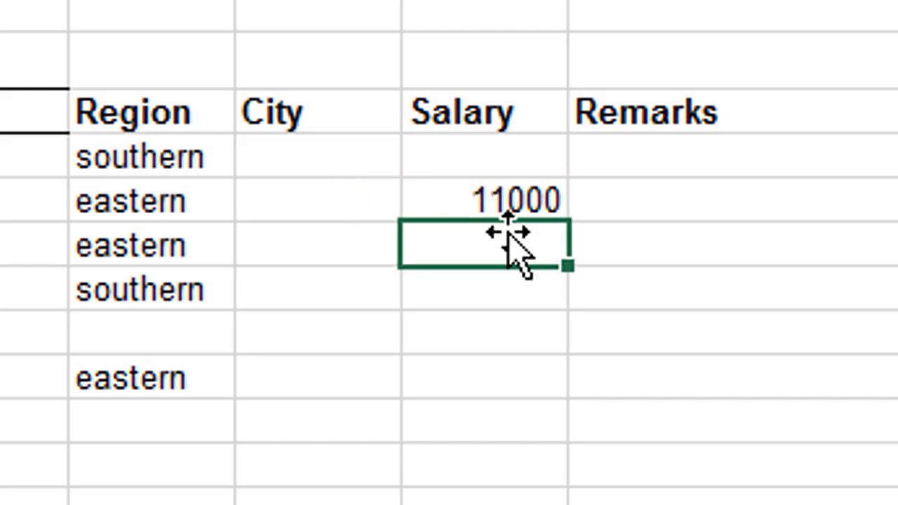
Test the Salary rule's minimum by trying to enter 9000 in cell H10 and discard the entry
{"action": "left_click", "coordinate": [471, 301]}
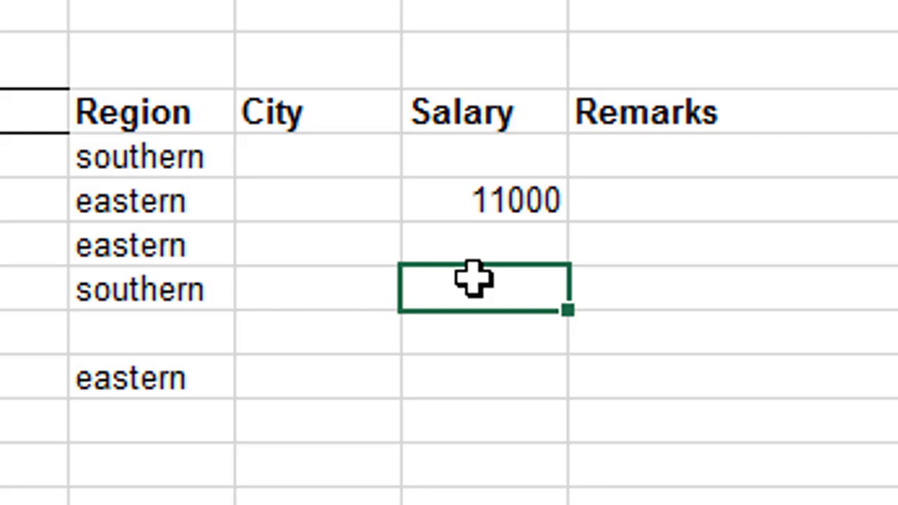
{"action": "type", "text": "900"}
{"action": "key", "text": "Return"}
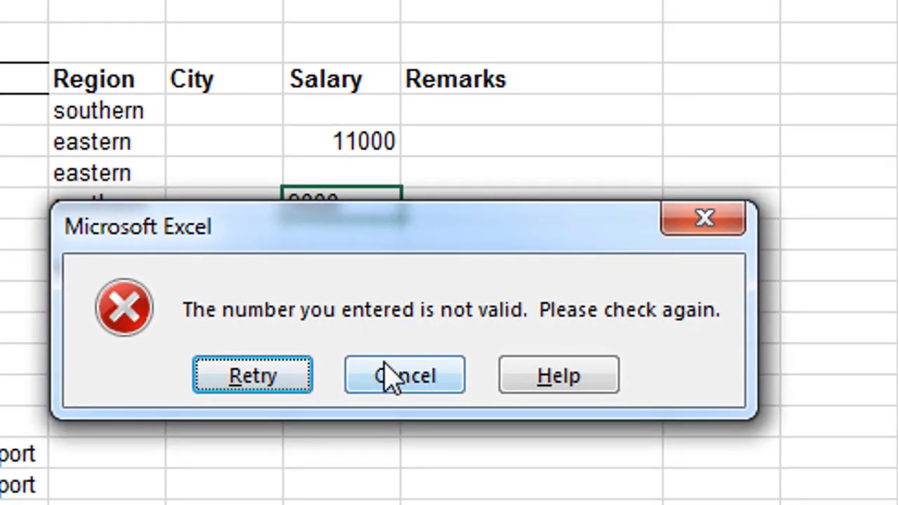
{"action": "left_click", "coordinate": [390, 374]}
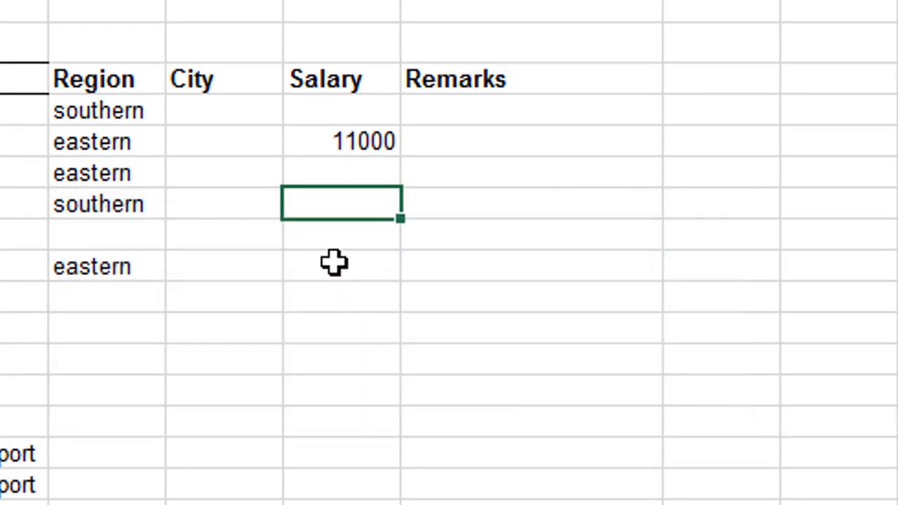
Enter a salary of 100000 in cell H12
{"action": "left_click", "coordinate": [334, 263]}
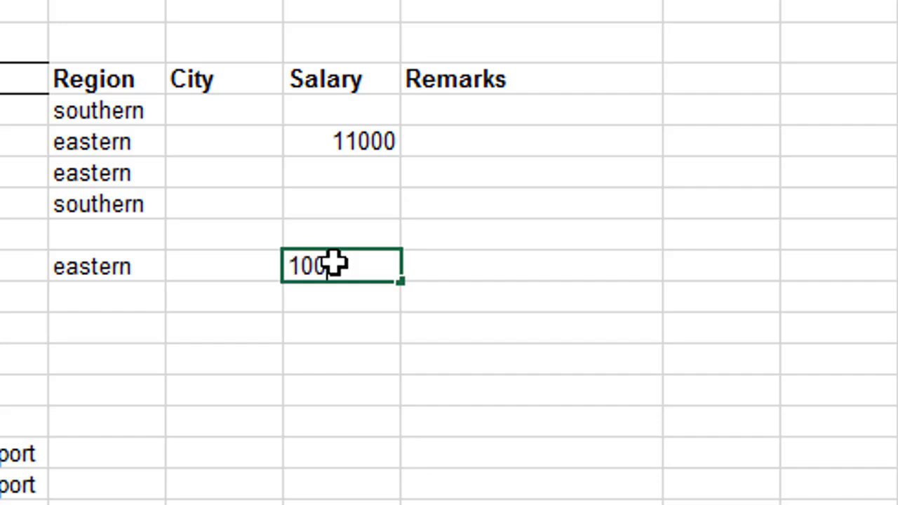
{"action": "type", "text": "100"}
{"action": "type", "text": "00"}
{"action": "key", "text": "Return"}
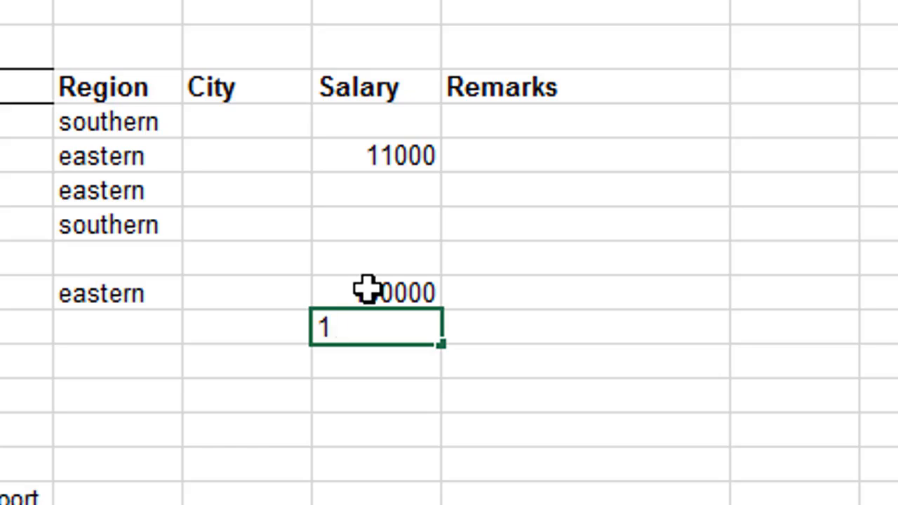
Test the Salary rule in cell H13 by trying 101000 and a text entry, discarding both
{"action": "type", "text": "101000"}
{"action": "key", "text": "Return"}
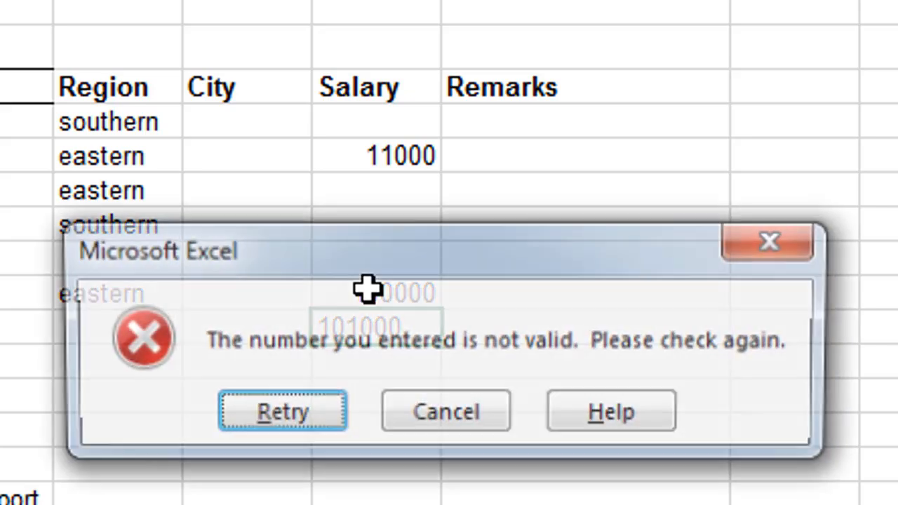
{"action": "left_click", "coordinate": [448, 423]}
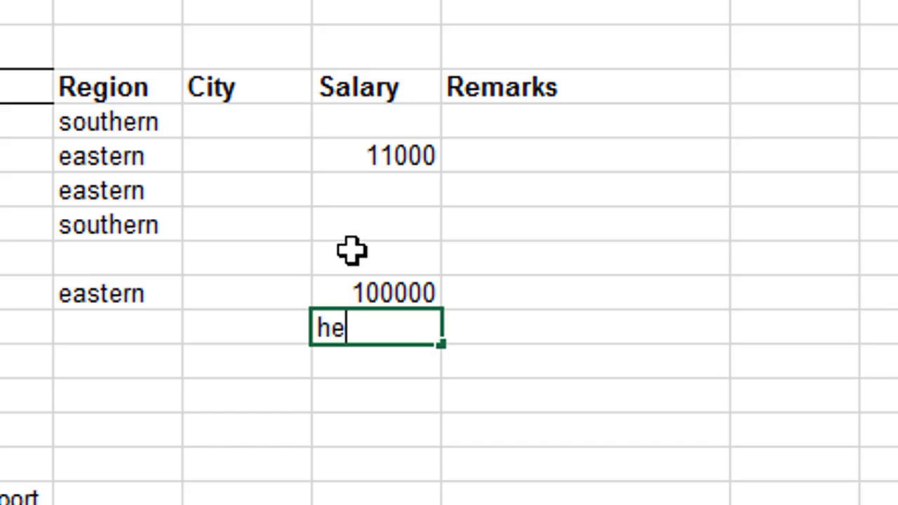
{"action": "type", "text": "hel"}
{"action": "key", "text": "Return"}
{"action": "left_click", "coordinate": [422, 406]}
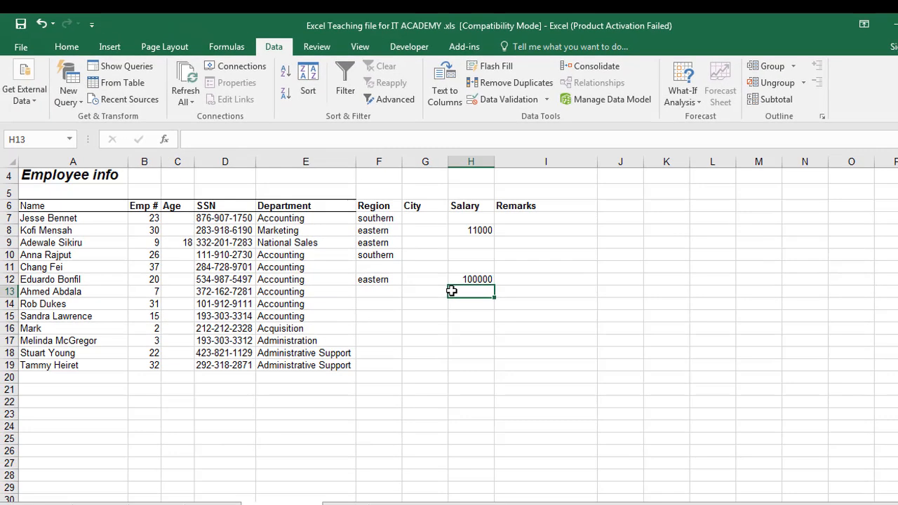
Open data validation for the Remarks cells from I7 down the employee rows and set the allowed type to Text length
{"action": "left_click_drag", "start_coordinate": [480, 219], "coordinate": [475, 360]}
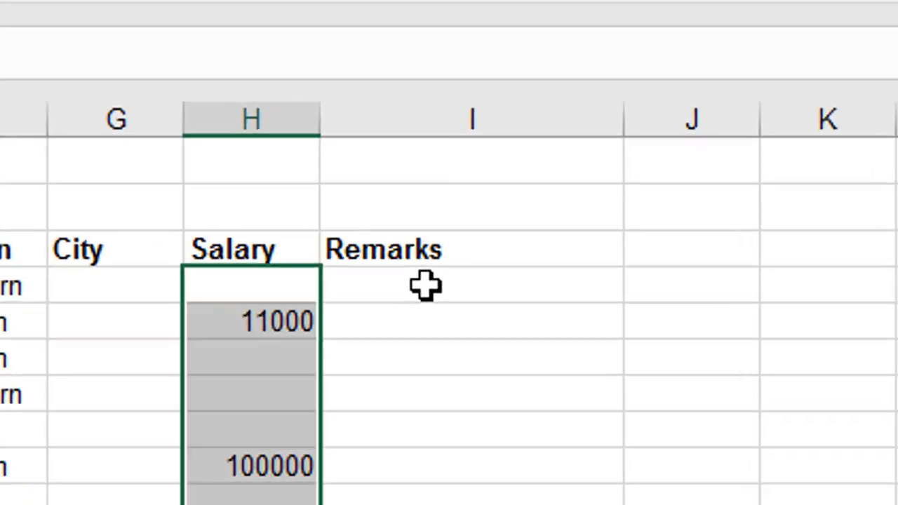
{"action": "left_click", "coordinate": [535, 214]}
{"action": "left_click_drag", "start_coordinate": [413, 308], "coordinate": [414, 501]}
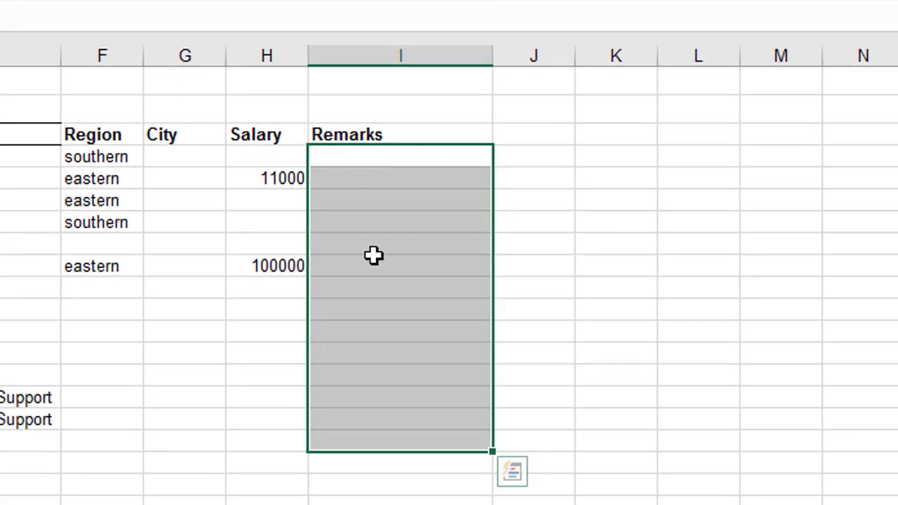
{"action": "left_click", "coordinate": [310, 470]}
{"action": "left_click_drag", "start_coordinate": [364, 157], "coordinate": [360, 430]}
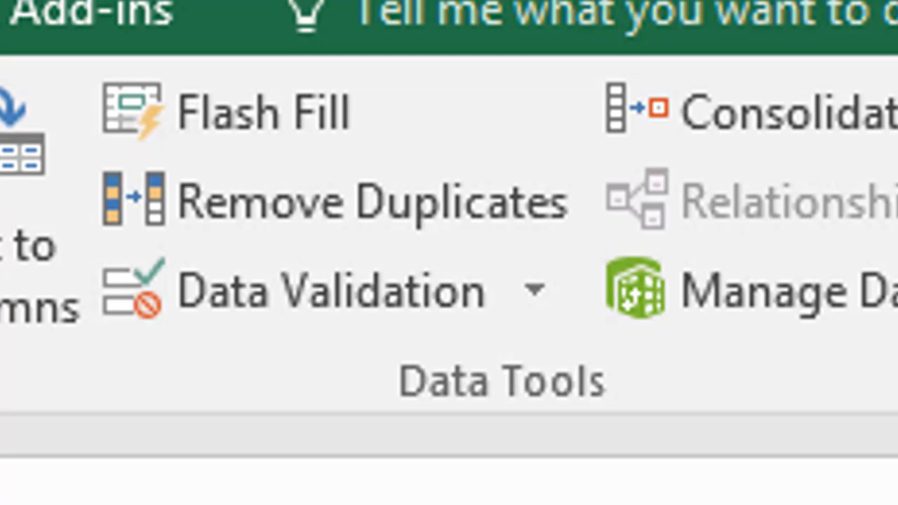
{"action": "left_click", "coordinate": [533, 293]}
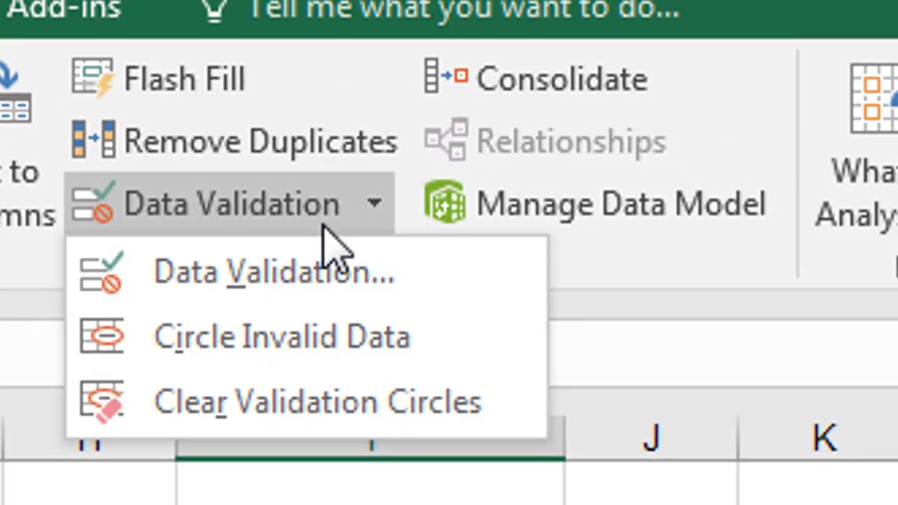
{"action": "left_click", "coordinate": [311, 277]}
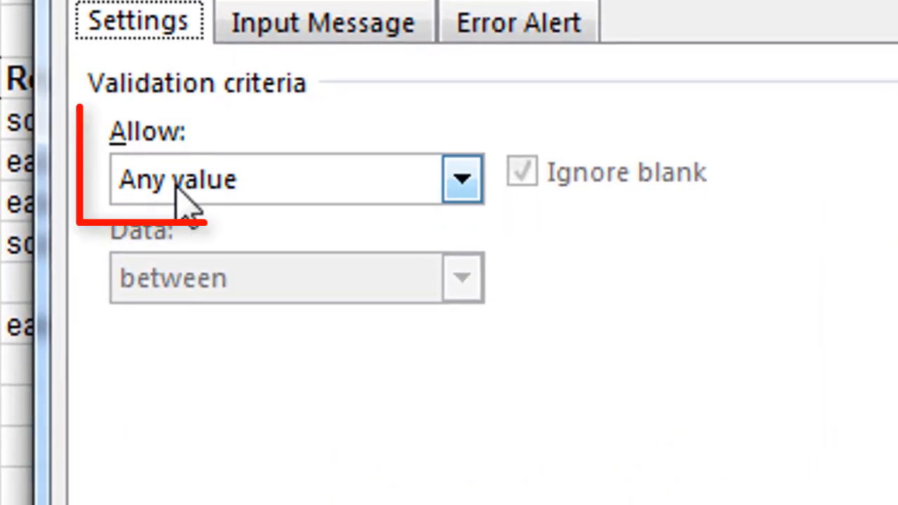
{"action": "left_click", "coordinate": [460, 184]}
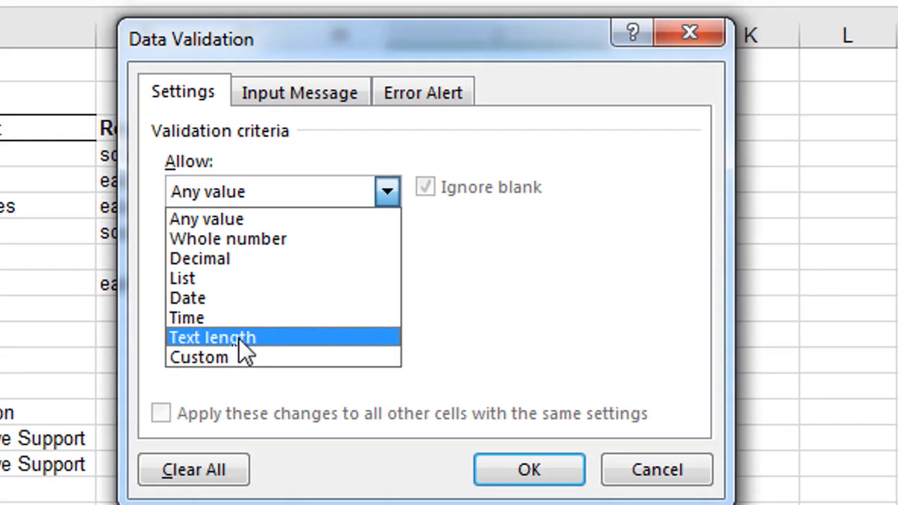
{"action": "left_click", "coordinate": [239, 338]}
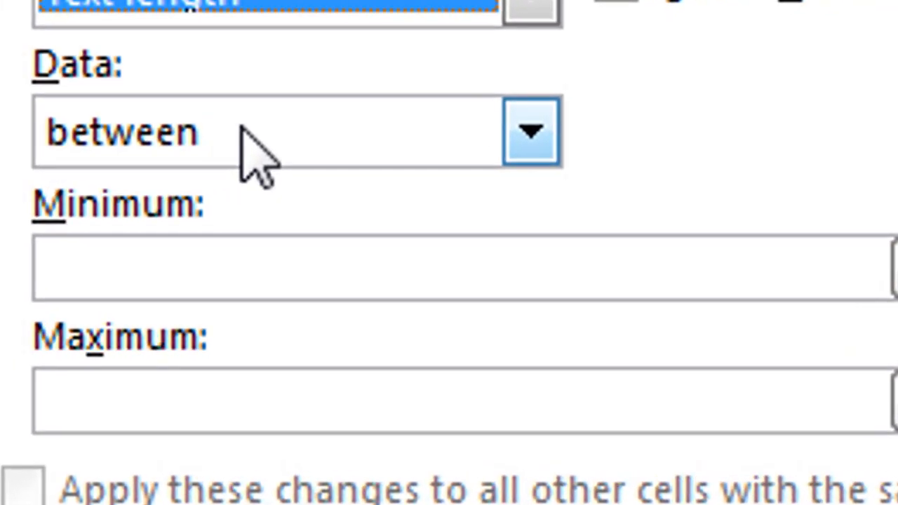
Set the Remarks text length criteria to between, with a minimum of 4 and a maximum of 15
{"action": "left_click", "coordinate": [250, 193]}
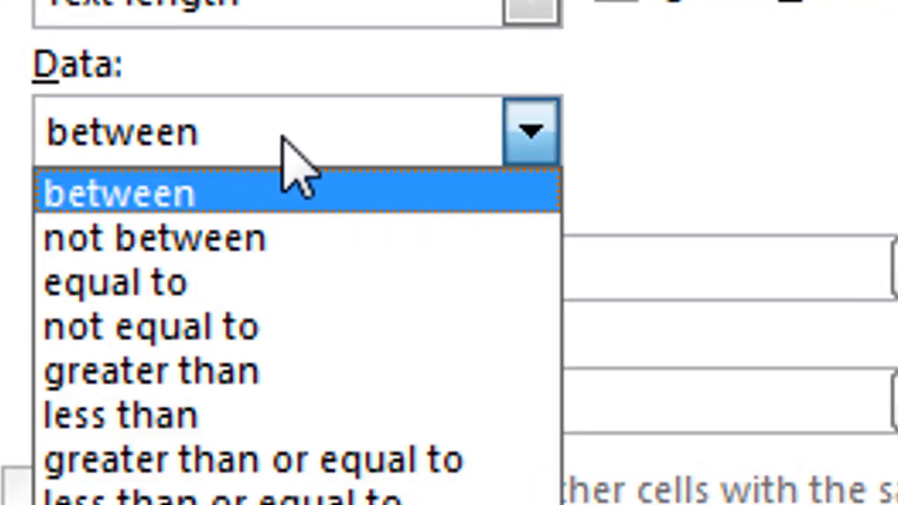
{"action": "left_click", "coordinate": [298, 197]}
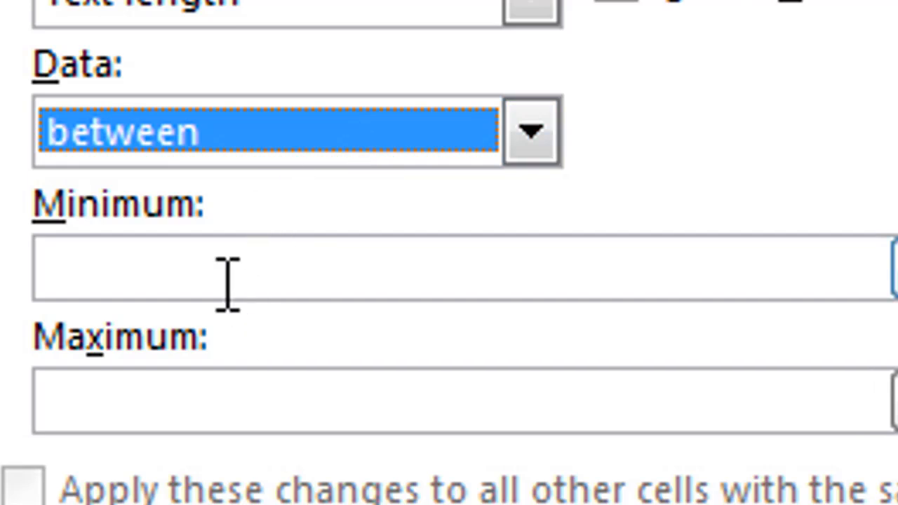
{"action": "left_click", "coordinate": [214, 265]}
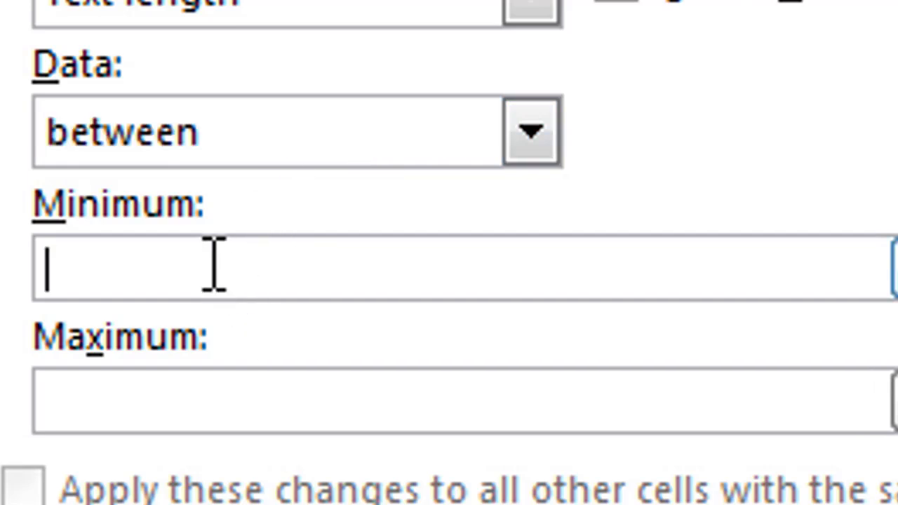
{"action": "type", "text": "4"}
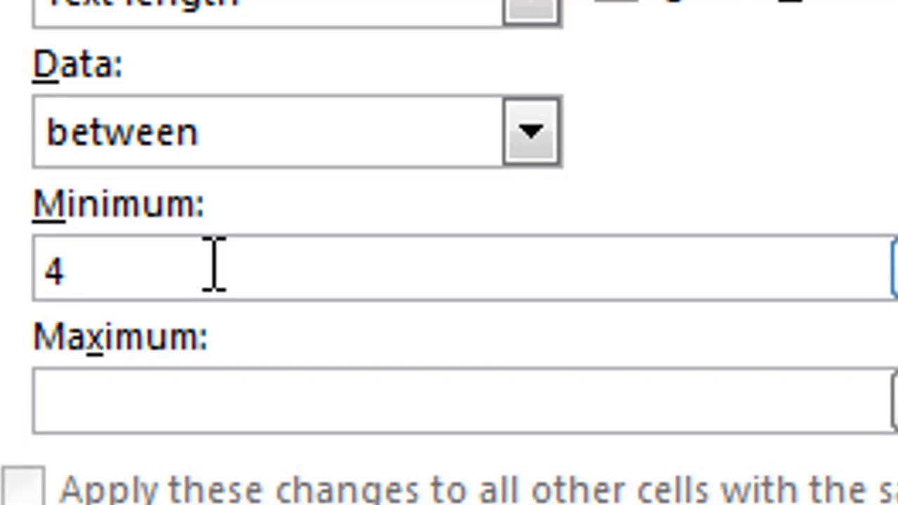
{"action": "left_click", "coordinate": [405, 405]}
{"action": "type", "text": "15"}
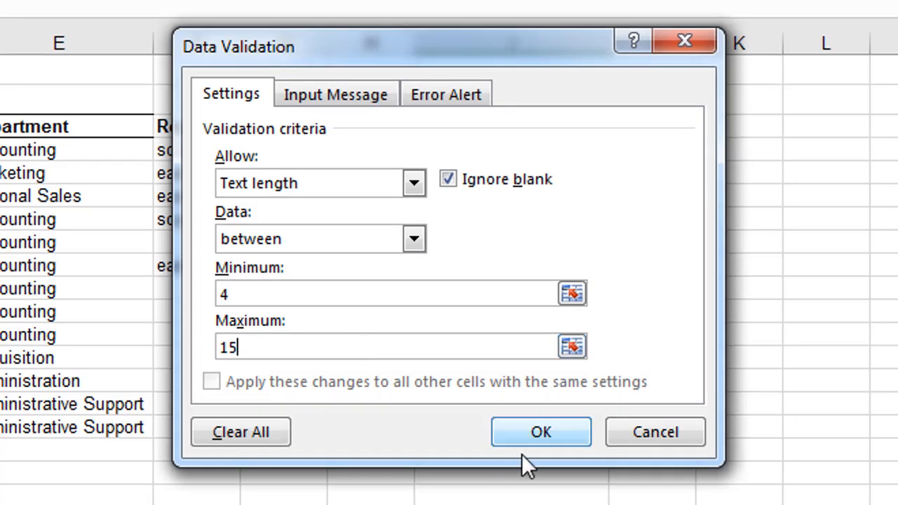
Set the Remarks error alert message to "Sorry, remarks too long. Please shorten it. Thank you!!" and apply the validation rule
{"action": "left_click", "coordinate": [431, 95]}
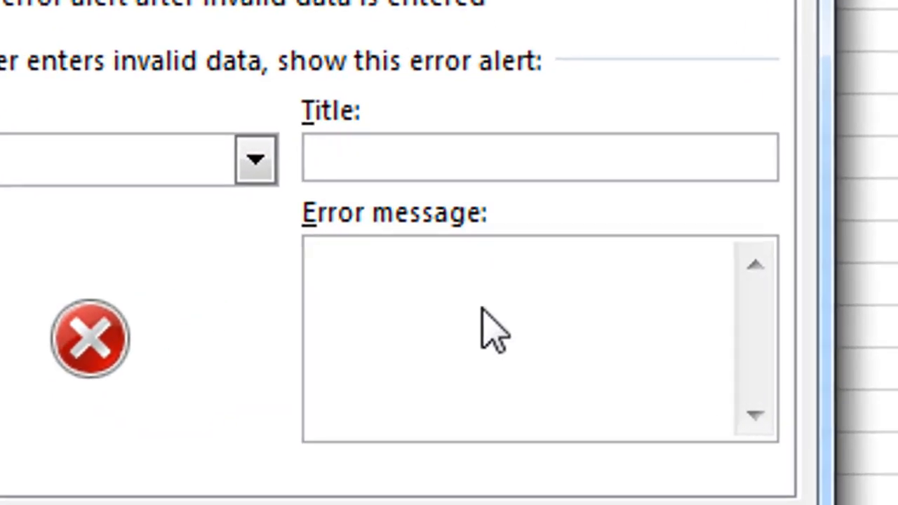
{"action": "type", "text": "oo"}
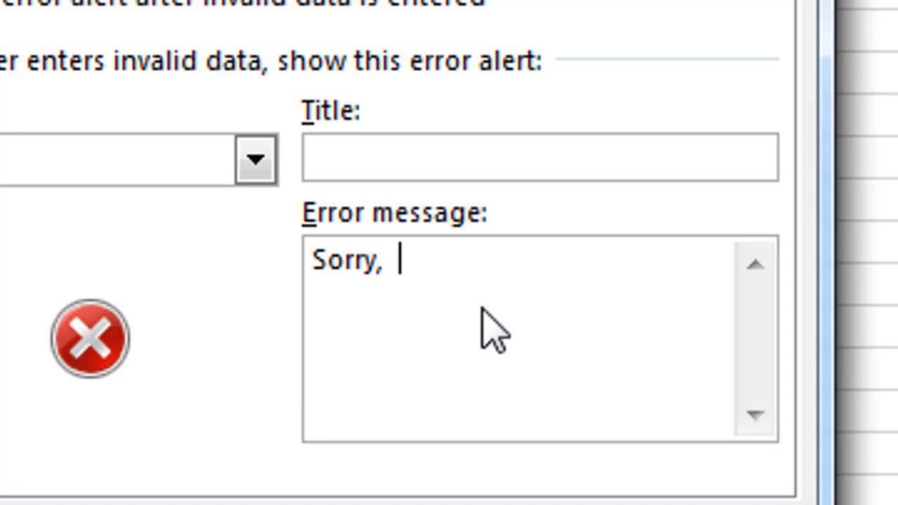
{"action": "type", "text": "ry,  remar"}
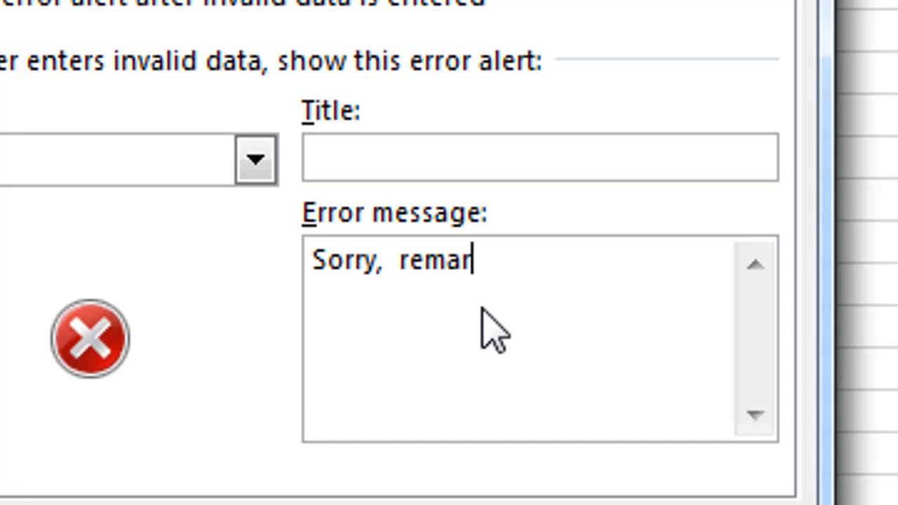
{"action": "type", "text": "ks too "}
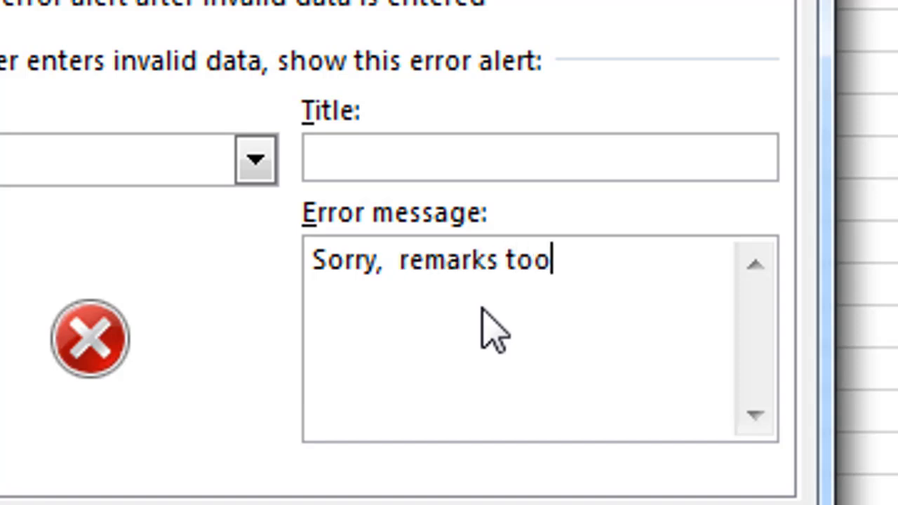
{"action": "type", "text": "long"}
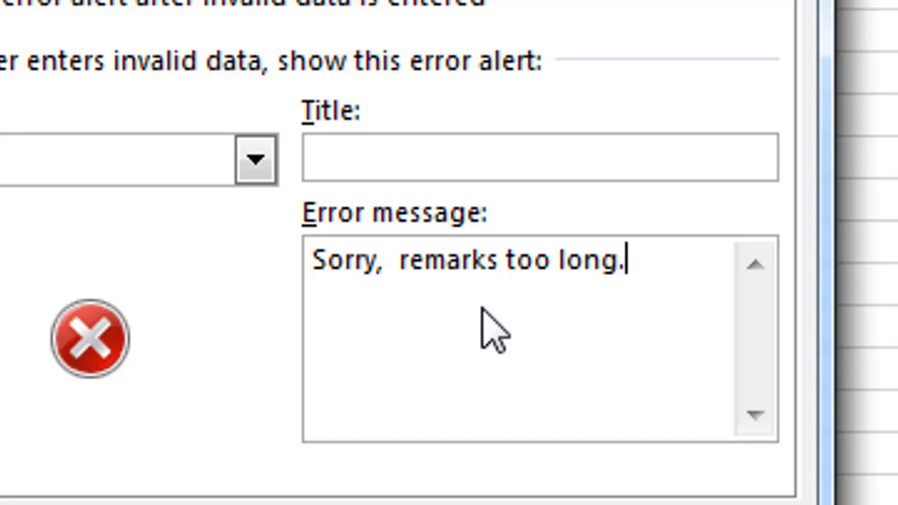
{"action": "type", "text": ".  Please sh"}
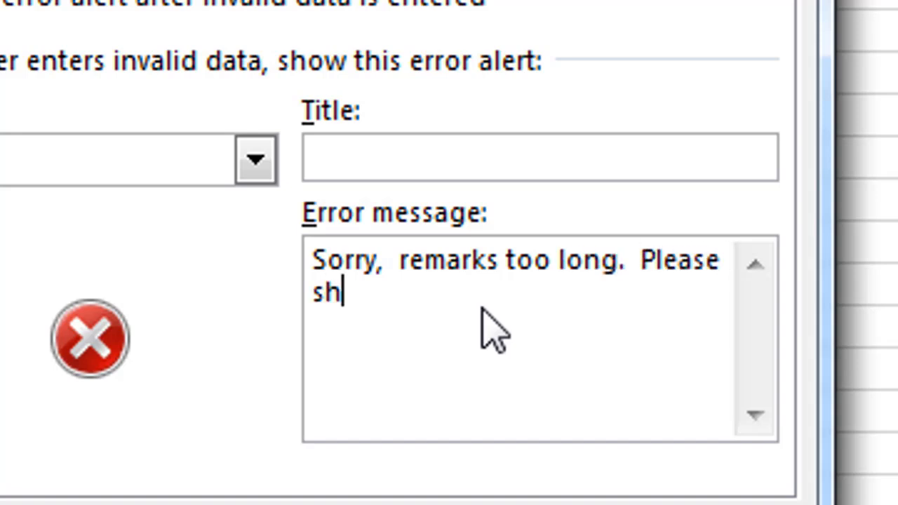
{"action": "type", "text": "orten it."}
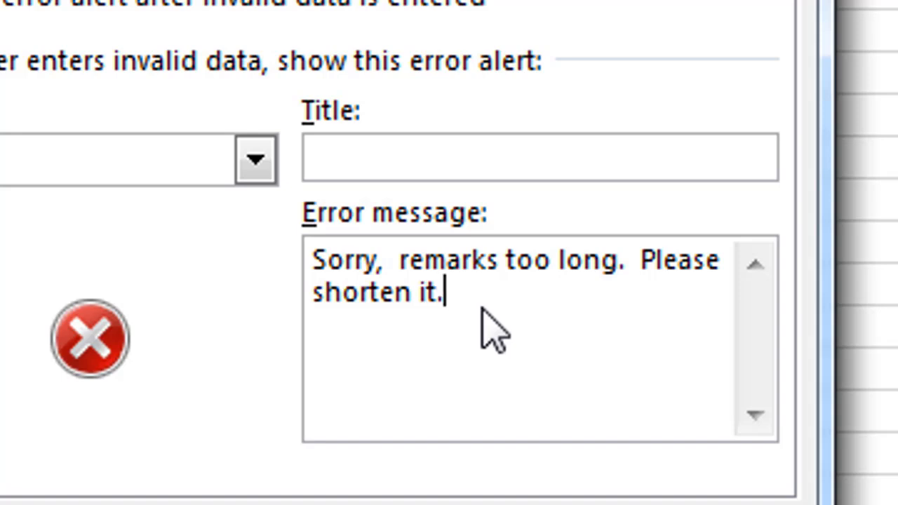
{"action": "type", "text": "Thank"}
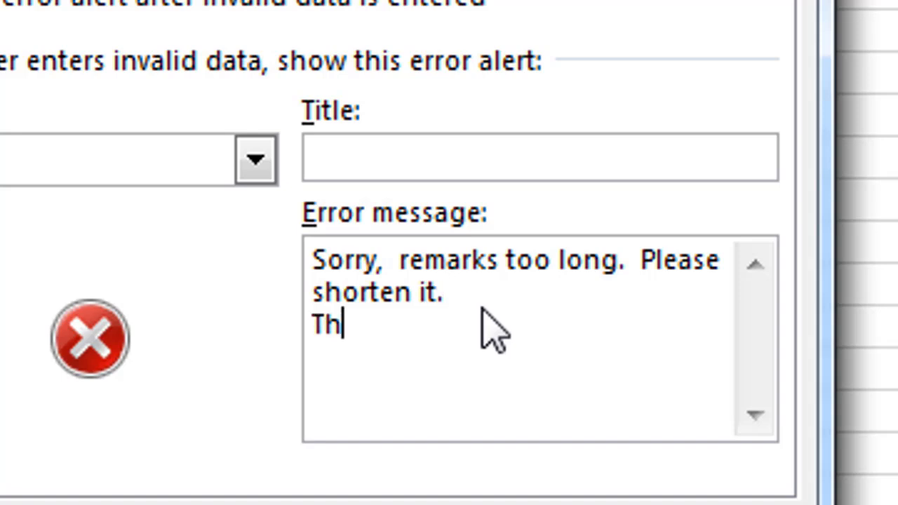
{"action": "type", "text": " you"}
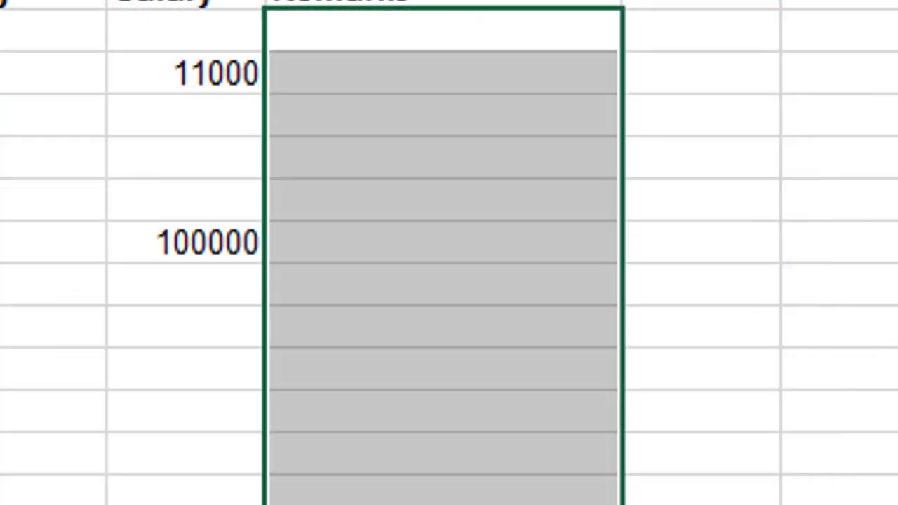
Enter the remark "good" in cell I7
{"action": "left_click", "coordinate": [380, 81]}
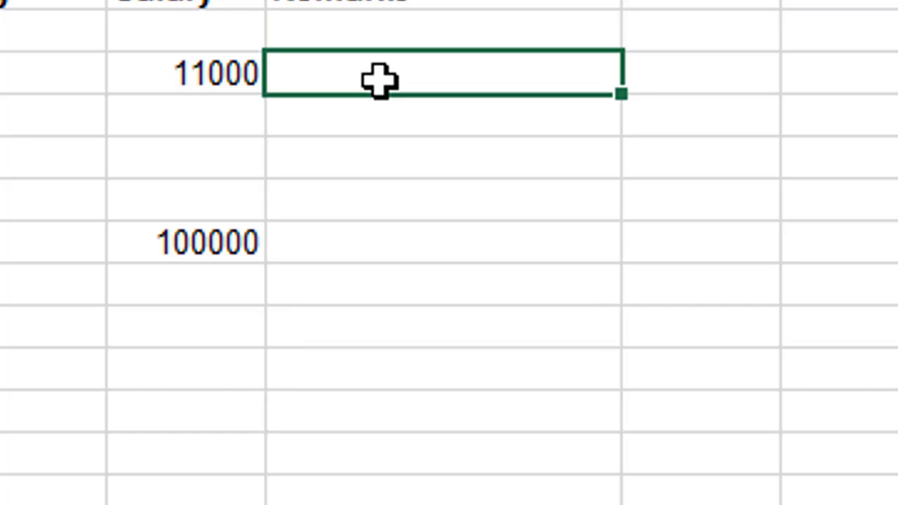
{"action": "left_click", "coordinate": [326, 34]}
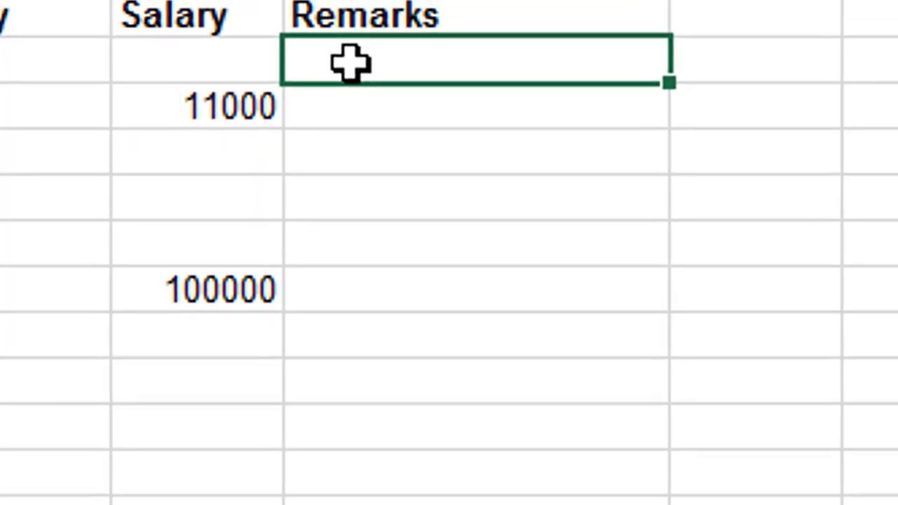
{"action": "type", "text": "go"}
{"action": "key", "text": "Return"}
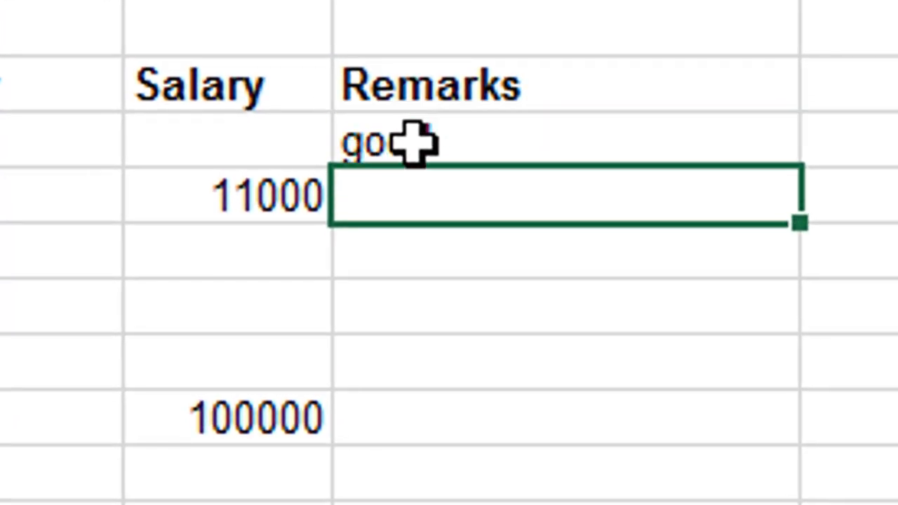
Test the Remarks minimum length by trying to enter "ok" in cell I8 and discard the entry
{"action": "type", "text": "ok"}
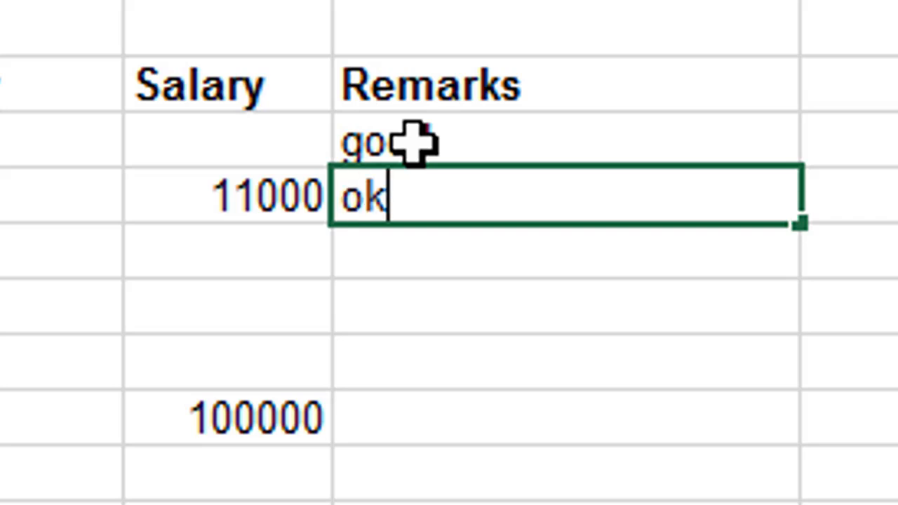
{"action": "key", "text": "Return"}
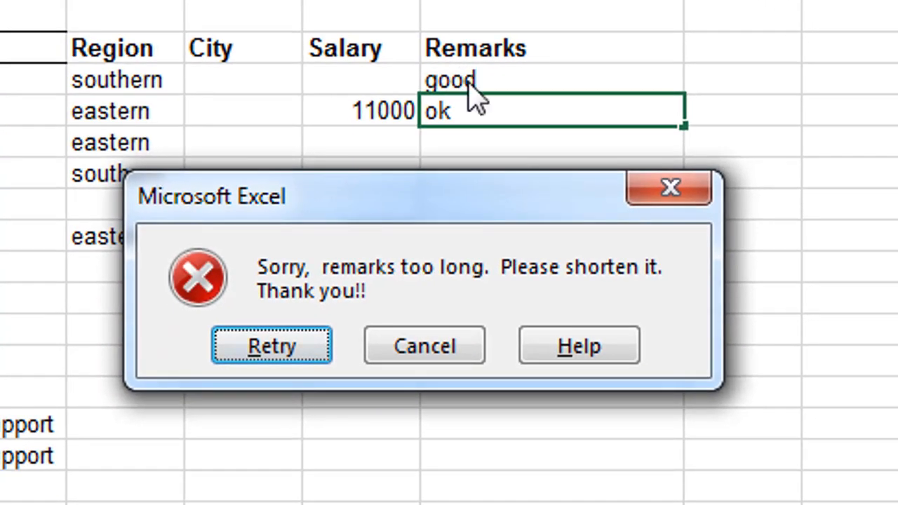
{"action": "left_click", "coordinate": [444, 355]}
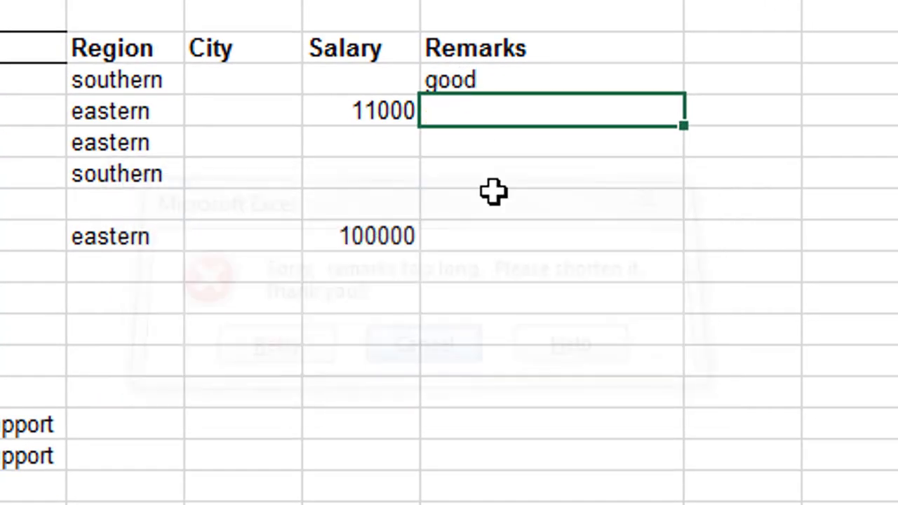
Re-enter "good" in cell I7 and retry "ok" in cell I8, discarding the second entry
{"action": "left_click", "coordinate": [493, 80]}
{"action": "left_click", "coordinate": [477, 115]}
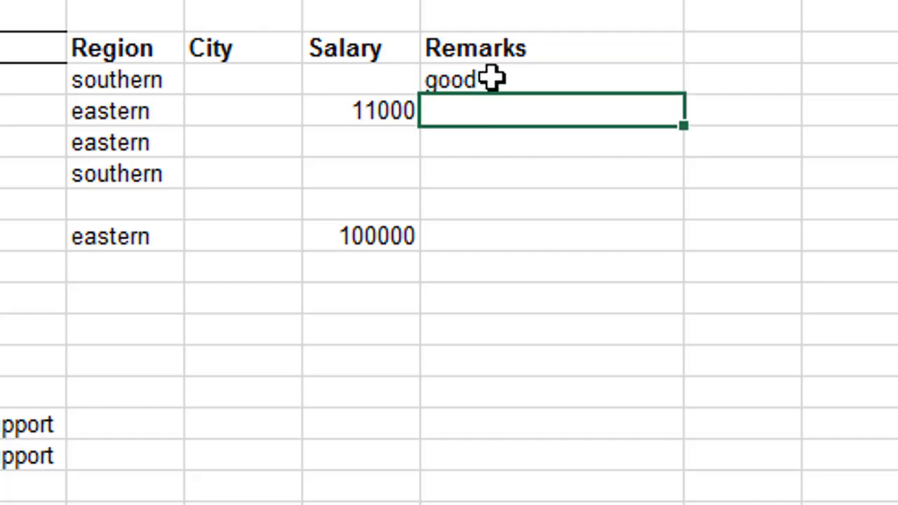
{"action": "left_click", "coordinate": [491, 78]}
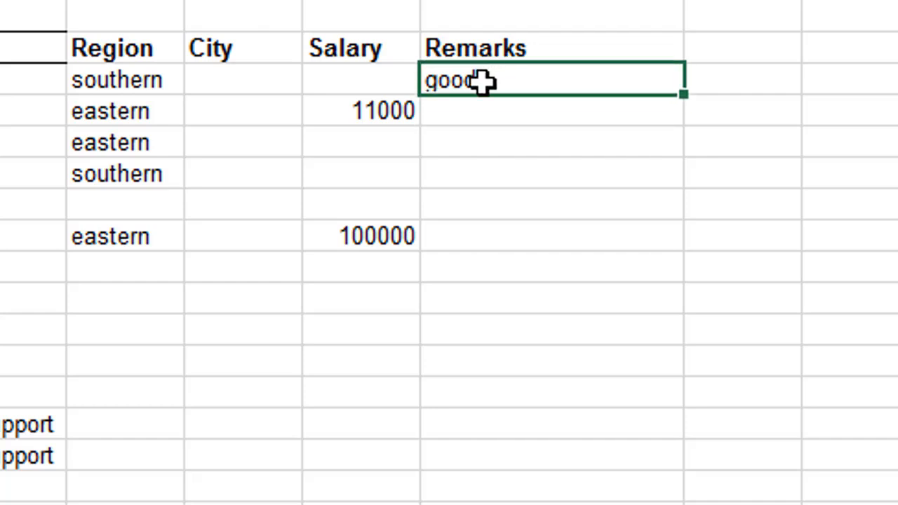
{"action": "left_click", "coordinate": [489, 112]}
{"action": "left_click", "coordinate": [483, 81]}
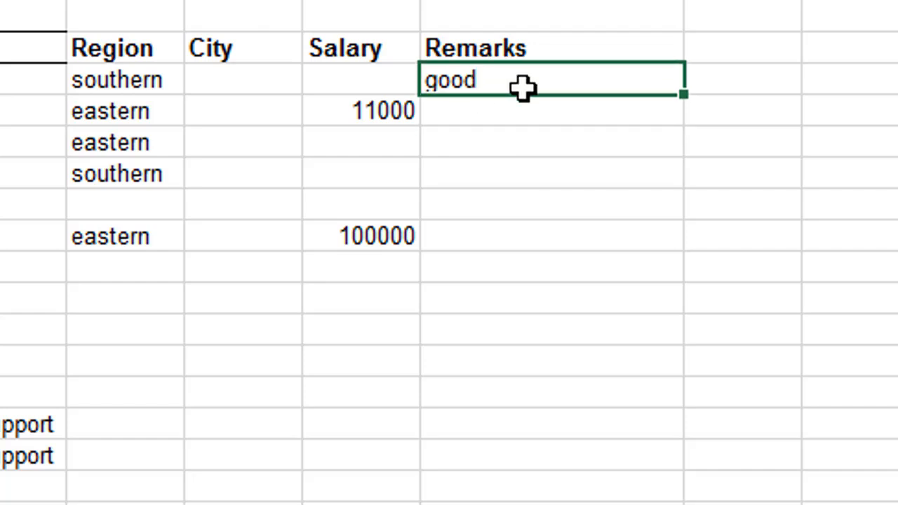
{"action": "type", "text": "good"}
{"action": "key", "text": "Return"}
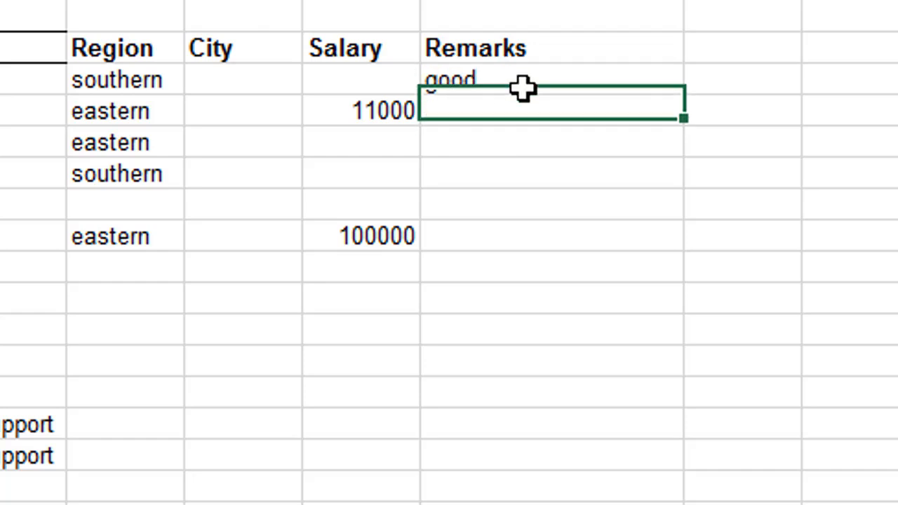
{"action": "key", "text": "Return"}
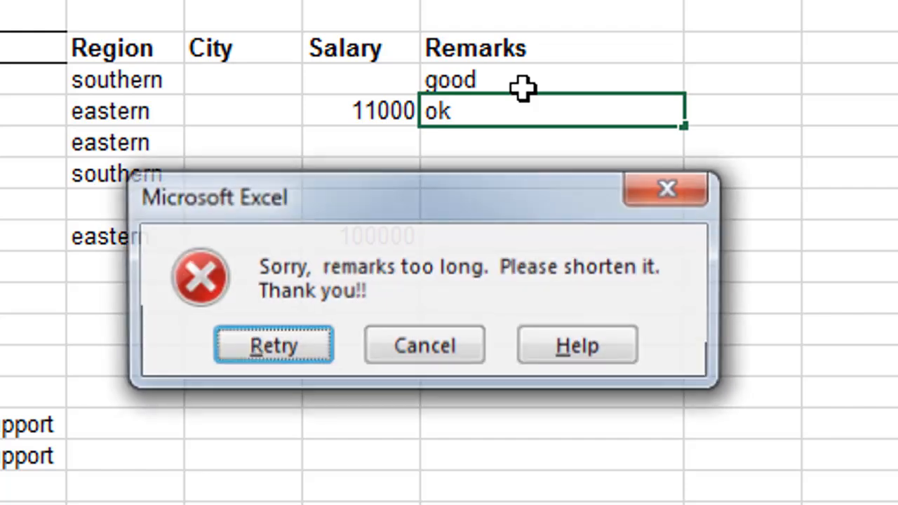
{"action": "left_click", "coordinate": [408, 345]}
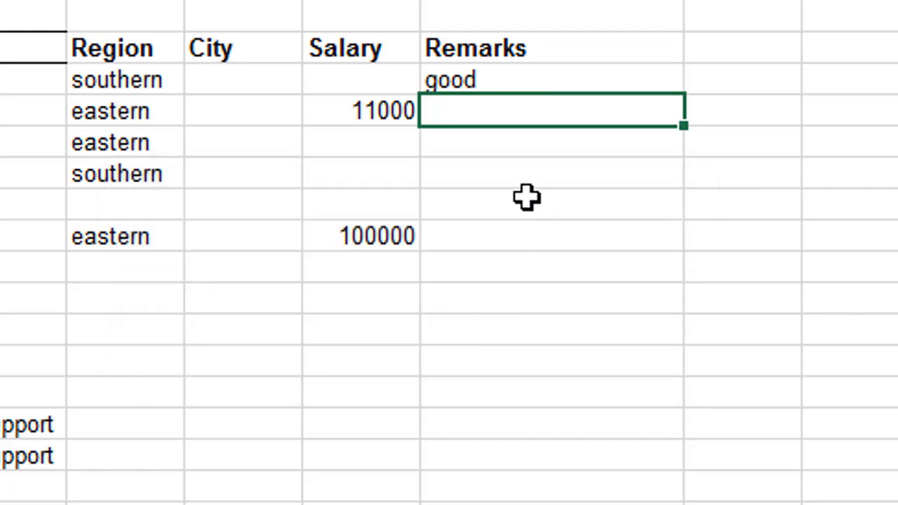
Test the Remarks maximum length by trying to enter "it was quite good, except the duration" in cell I9 and discard the entry
{"action": "left_click", "coordinate": [464, 149]}
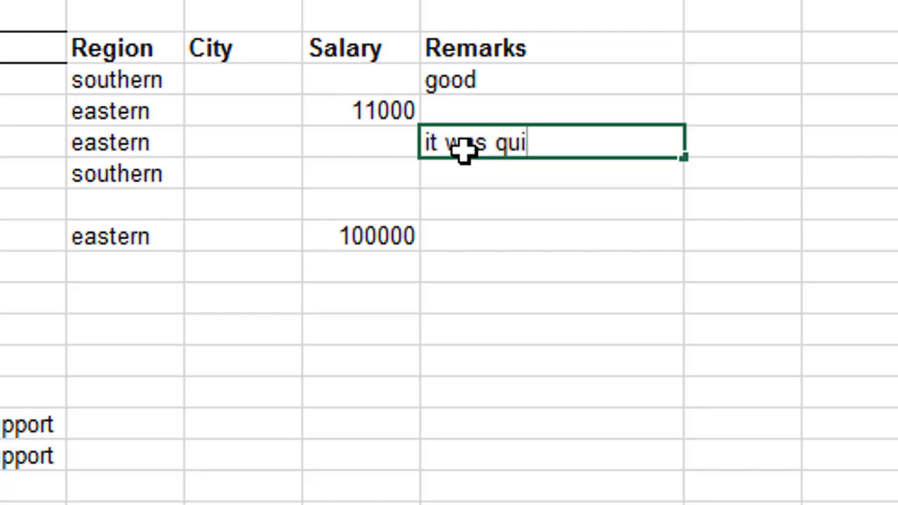
{"action": "type", "text": "it was quite good"}
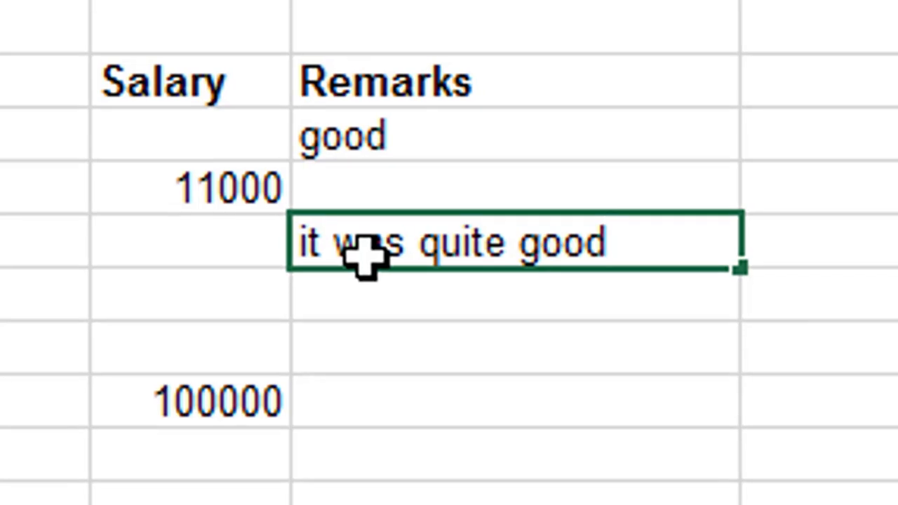
{"action": "type", "text": ", exce"}
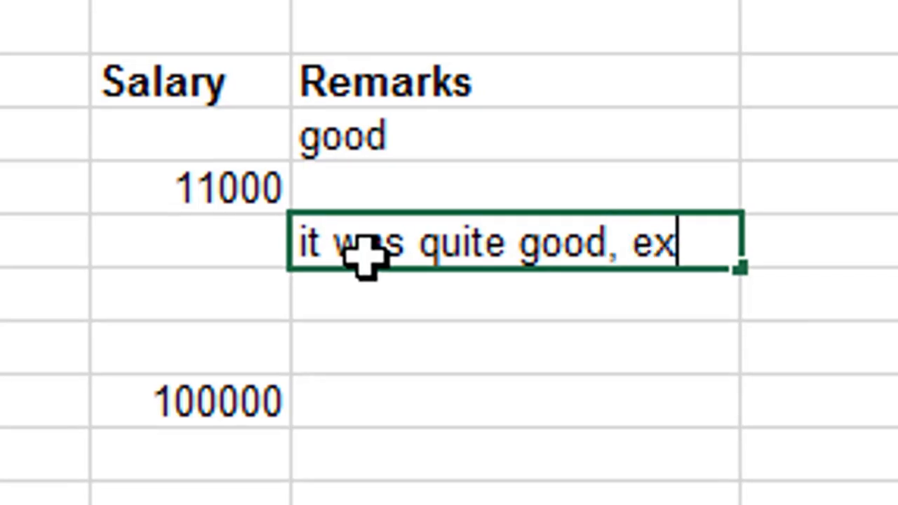
{"action": "type", "text": "pt the dur"}
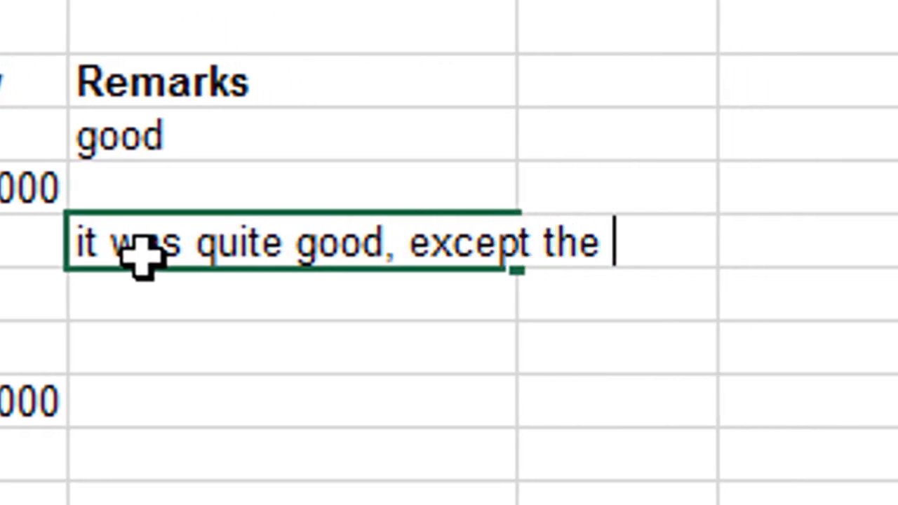
{"action": "type", "text": "ation"}
{"action": "key", "text": "Return"}
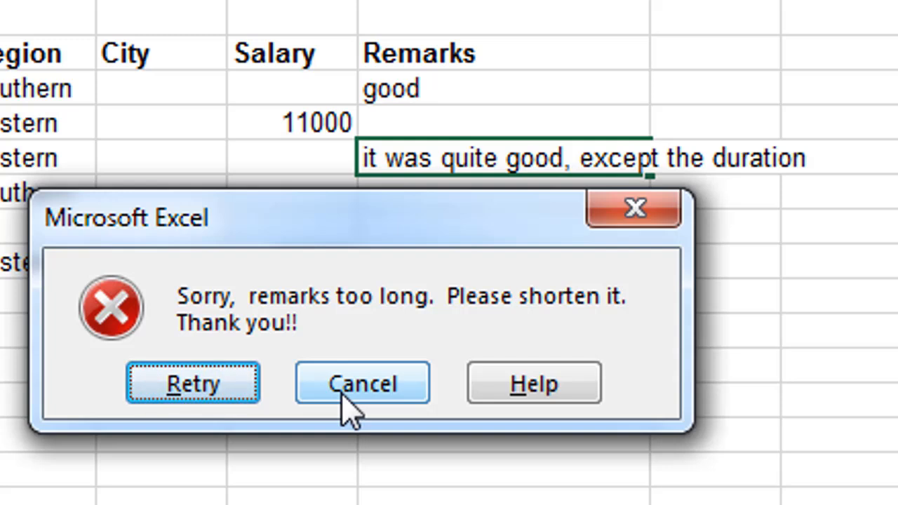
{"action": "left_click", "coordinate": [393, 382]}
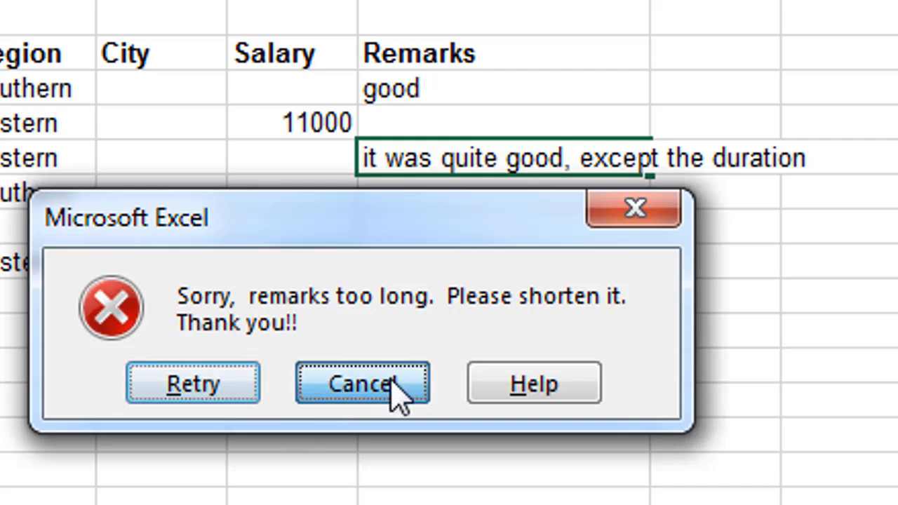
Change the error alert message for Remarks cells I7:I19 to "Please adjust the remarks length. Thank you" and apply the validation rule
{"action": "left_click_drag", "start_coordinate": [453, 93], "coordinate": [458, 501]}
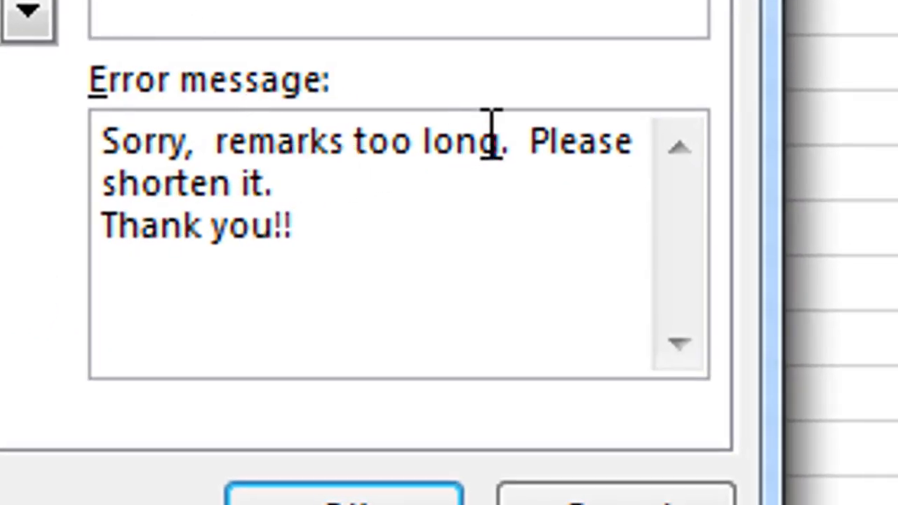
{"action": "left_click_drag", "start_coordinate": [214, 144], "coordinate": [99, 145]}
{"action": "key", "text": "ctrl+a"}
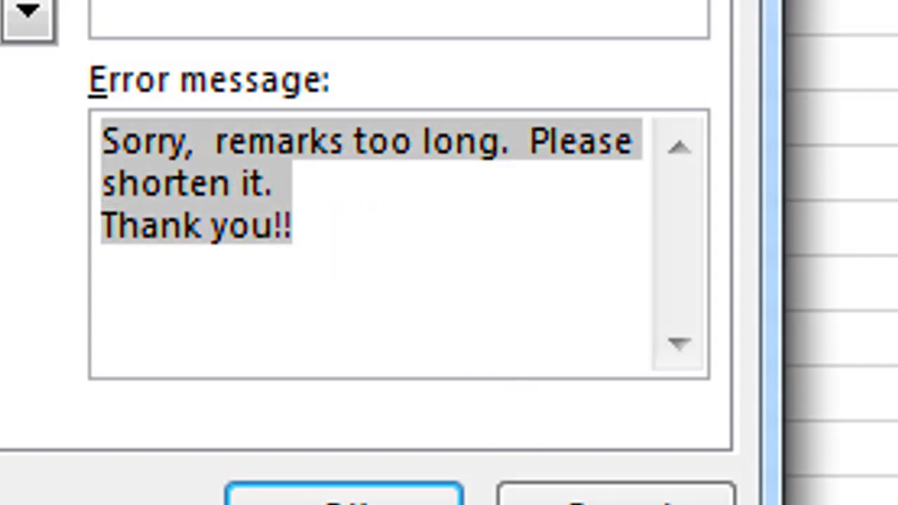
{"action": "type", "text": "Please "}
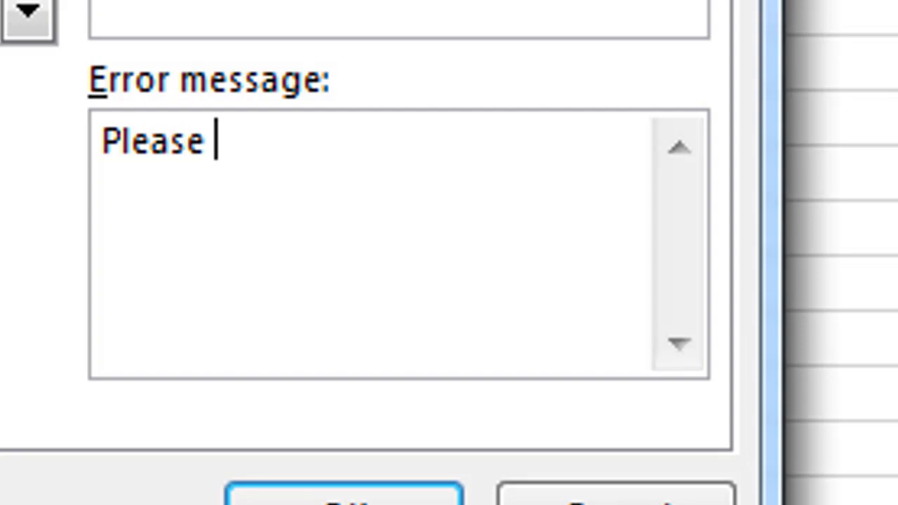
{"action": "type", "text": "adjust the"}
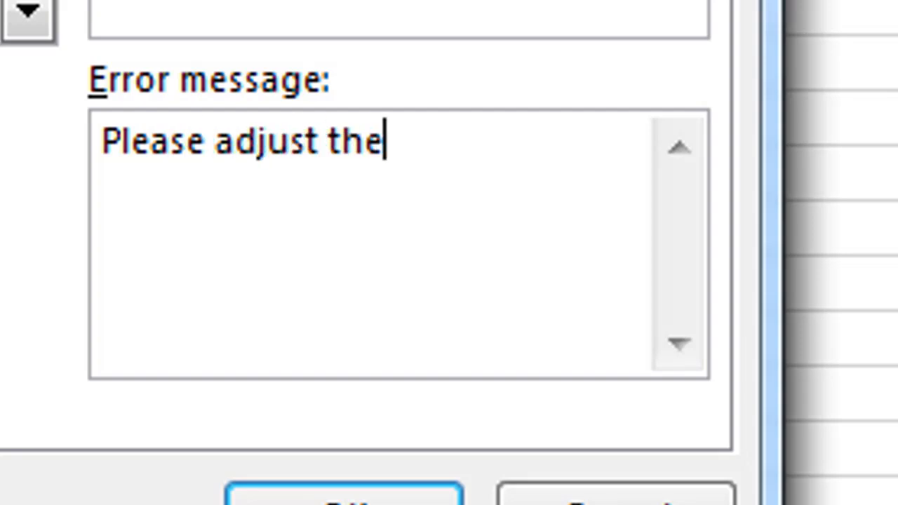
{"action": "type", "text": " remarks lengh"}
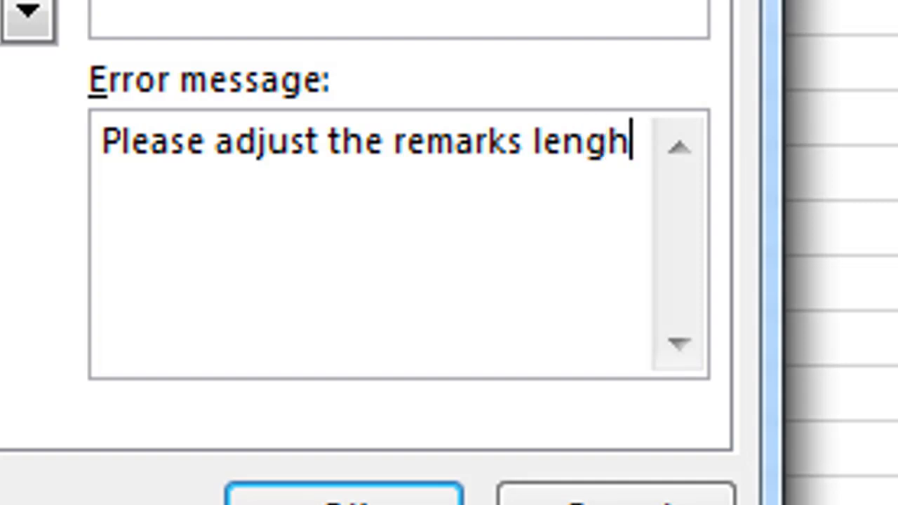
{"action": "key", "text": "BackSpace"}
{"action": "type", "text": "th."}
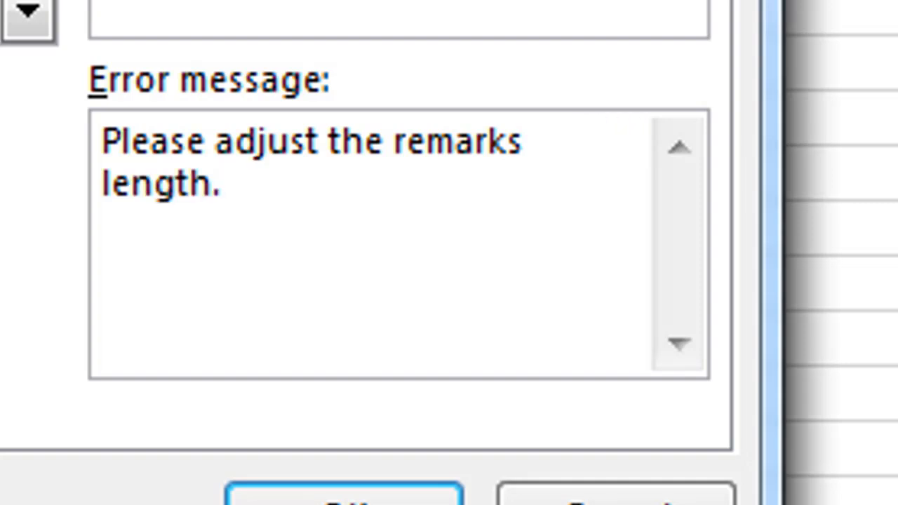
{"action": "type", "text": "  Thank you"}
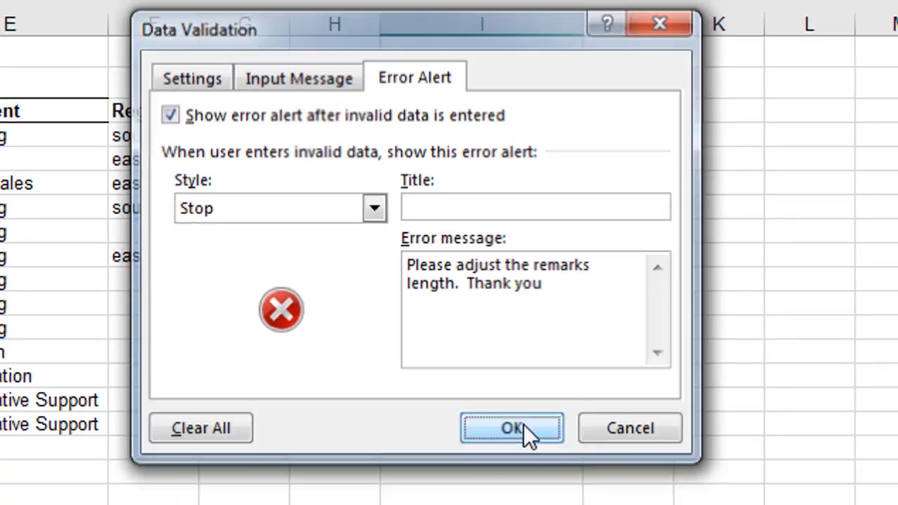
{"action": "left_click", "coordinate": [519, 429]}
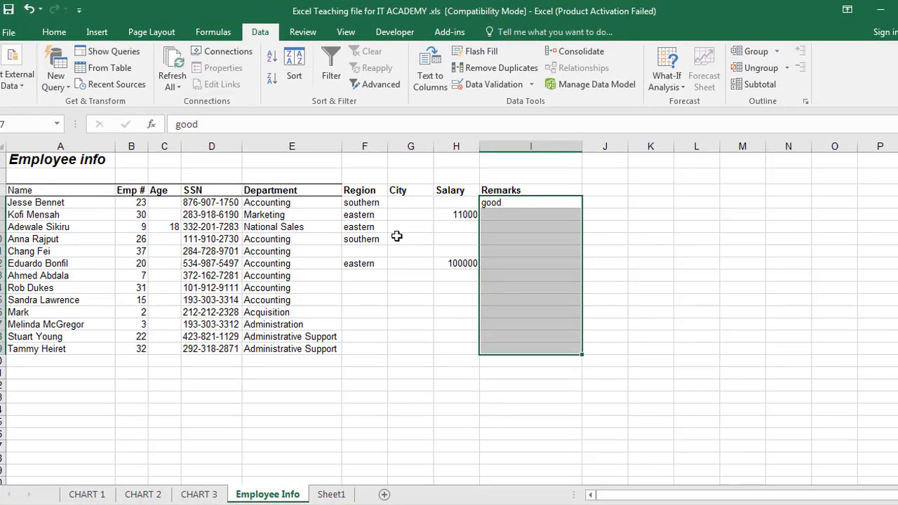
{"action": "left_click", "coordinate": [131, 214]}
{"action": "left_click_drag", "start_coordinate": [133, 202], "coordinate": [133, 348]}
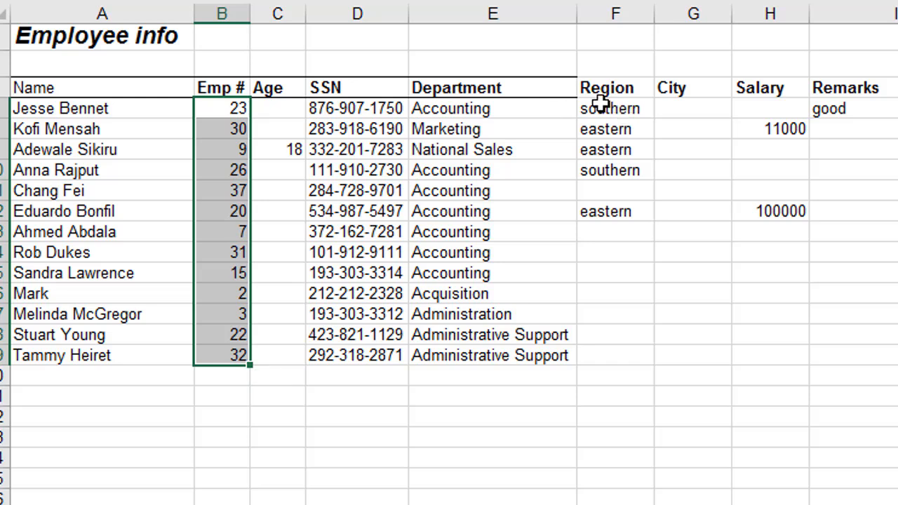
{"action": "left_click_drag", "start_coordinate": [600, 104], "coordinate": [602, 283]}
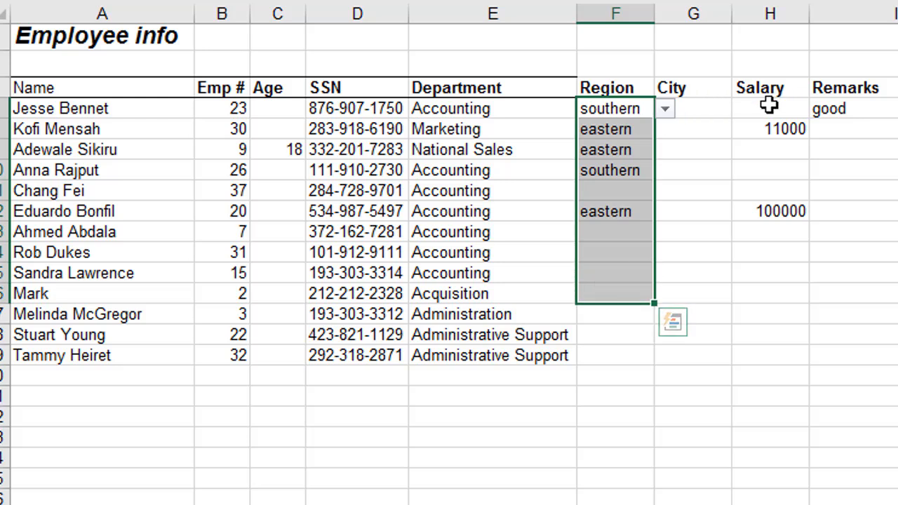
{"action": "left_click_drag", "start_coordinate": [770, 105], "coordinate": [758, 295]}
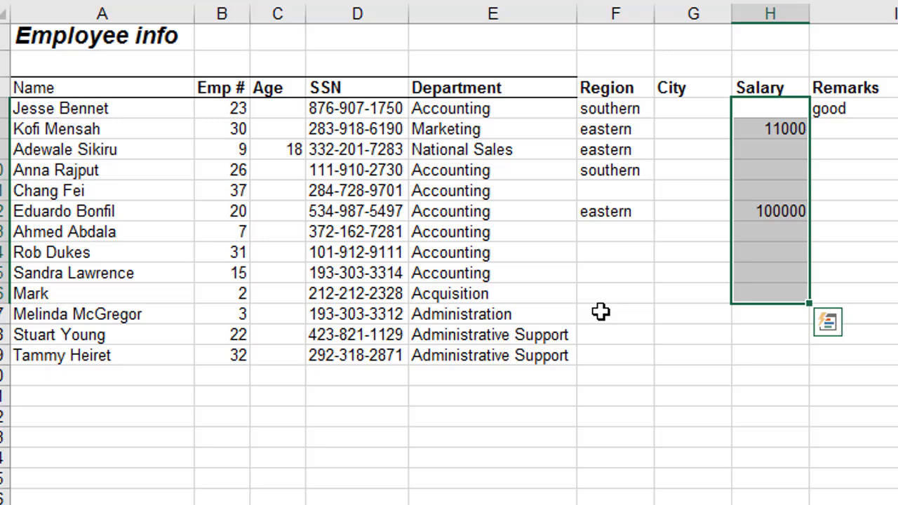
{"action": "left_click", "coordinate": [761, 272]}
{"action": "mouse_move", "coordinate": [43, 35]}
{"action": "left_mouse_down"}
{"action": "mouse_move", "coordinate": [357, 112]}
{"action": "mouse_move", "coordinate": [882, 380]}
{"action": "mouse_move", "coordinate": [779, 399]}
{"action": "mouse_move", "coordinate": [843, 393]}
{"action": "left_mouse_up"}
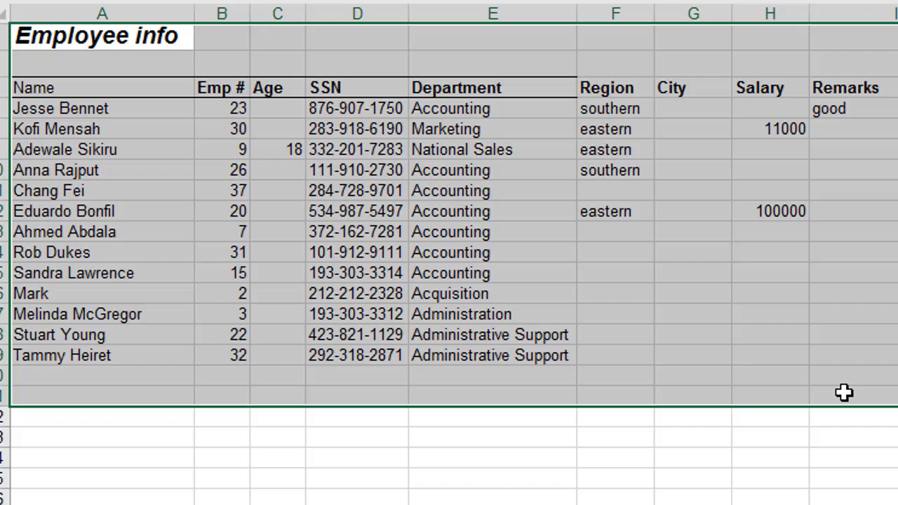